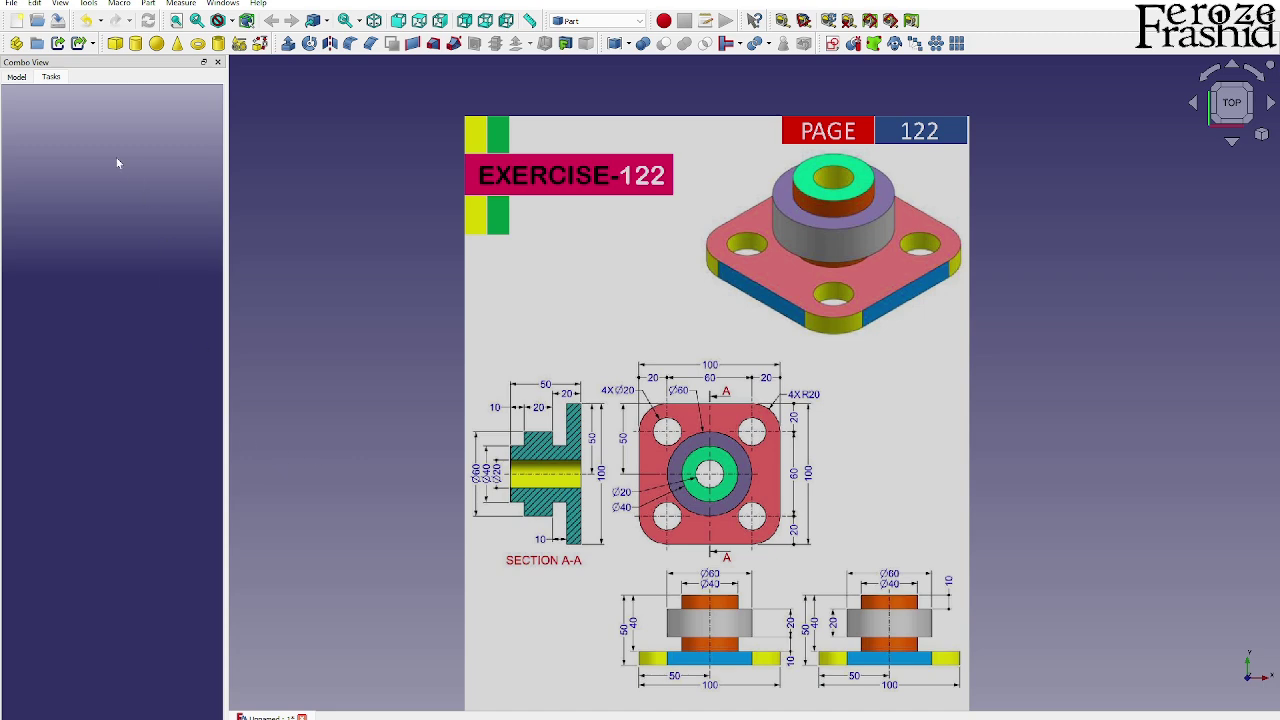
{"action": "double_click", "coordinate": [55, 106]}
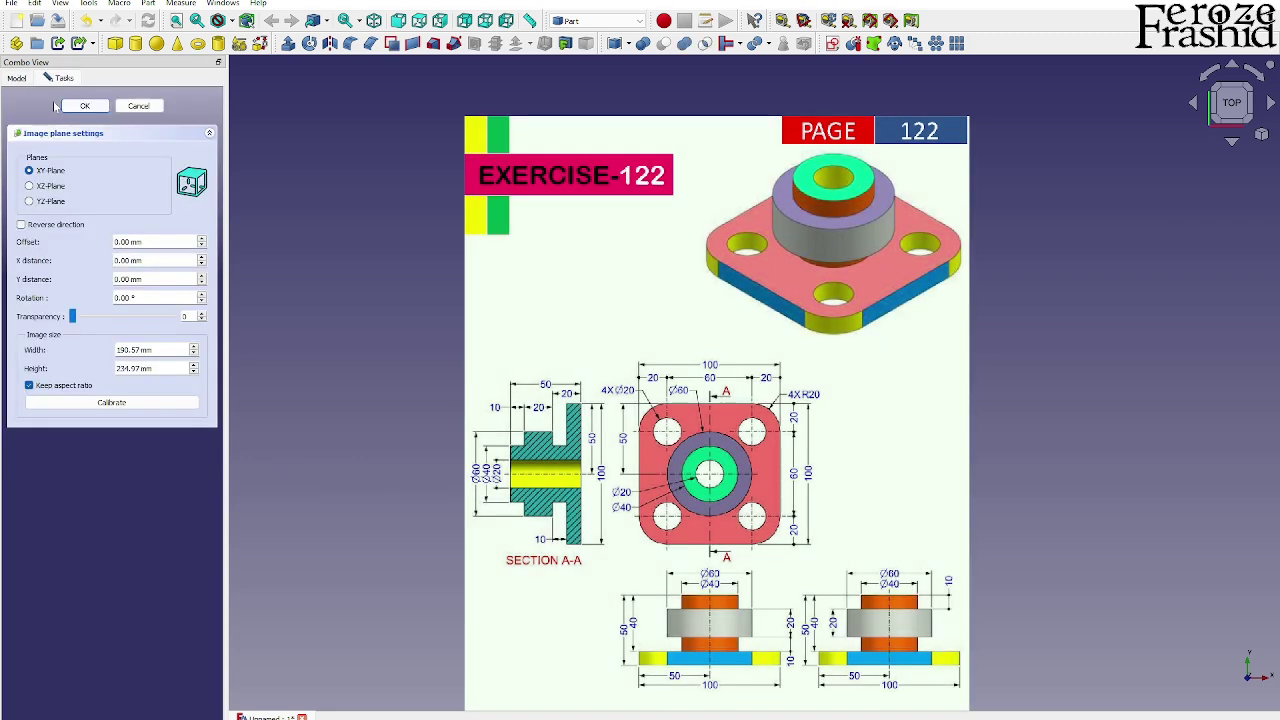
{"action": "left_click", "coordinate": [138, 105]}
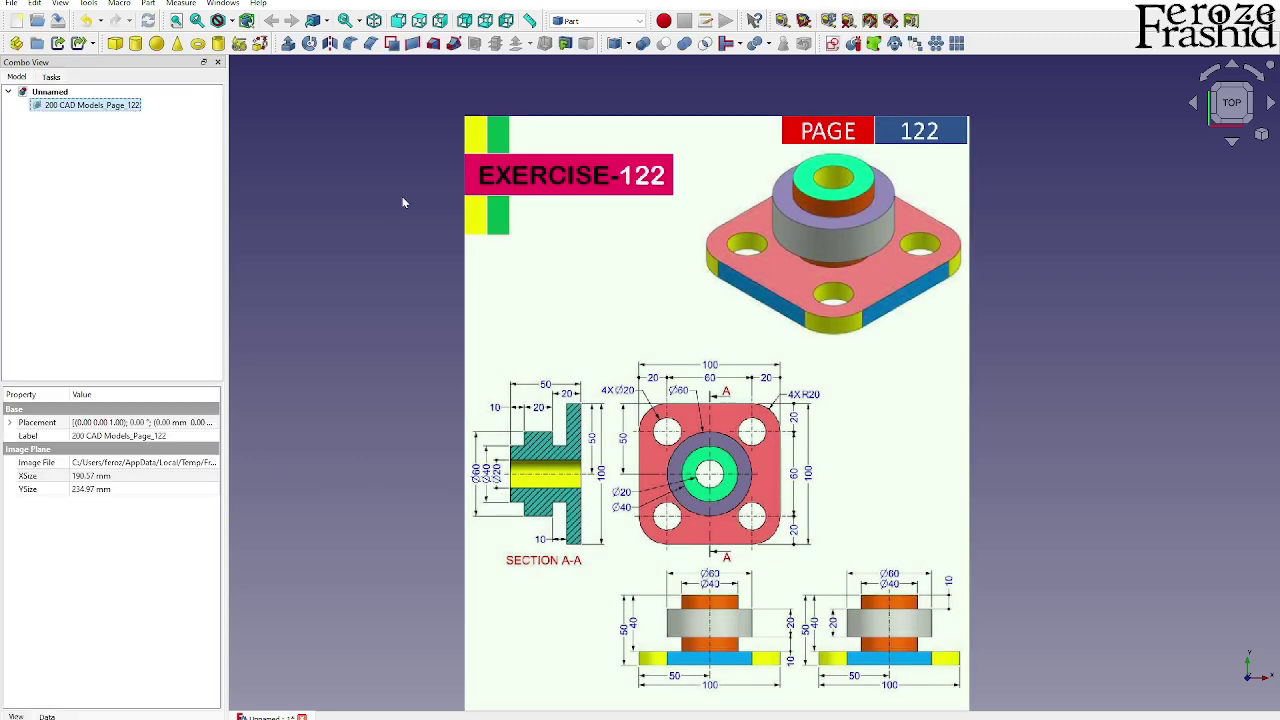
{"action": "scroll", "coordinate": [688, 415], "scroll_direction": "up", "scroll_amount": 1}
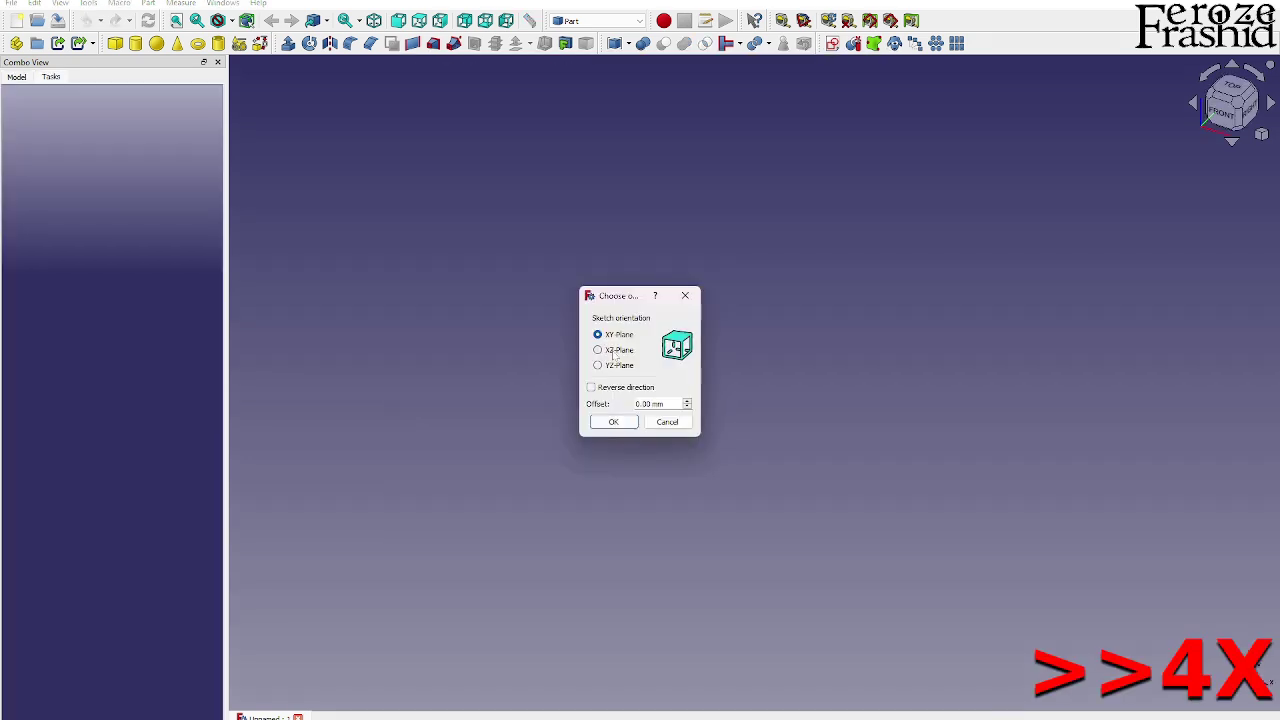
- Start a sketch on the XZ plane and draw a stepped half-profile above the horizontal axis, ending at the vertical axis
{"action": "left_click", "coordinate": [597, 274]}
{"action": "left_click", "coordinate": [611, 343]}
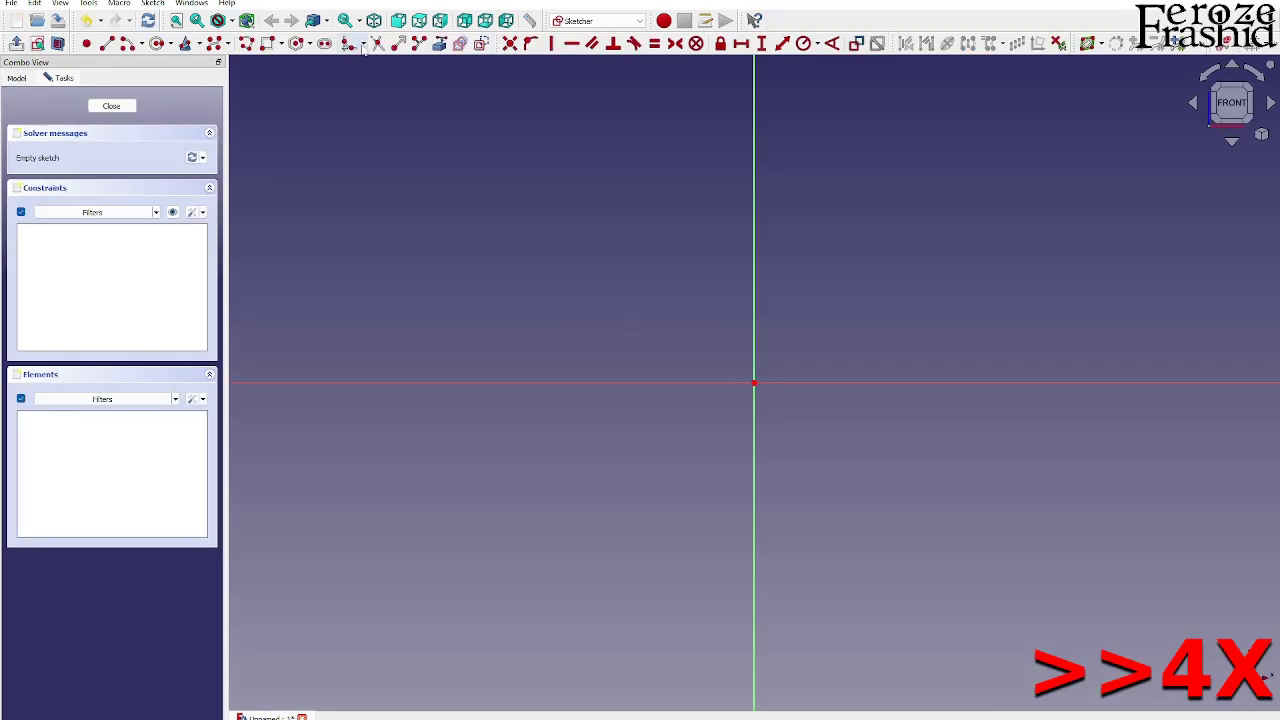
{"action": "left_click", "coordinate": [754, 343]}
{"action": "left_click", "coordinate": [578, 343]}
{"action": "left_click", "coordinate": [578, 326]}
{"action": "left_click", "coordinate": [628, 326]}
{"action": "left_click", "coordinate": [628, 300]}
{"action": "left_click", "coordinate": [666, 300]}
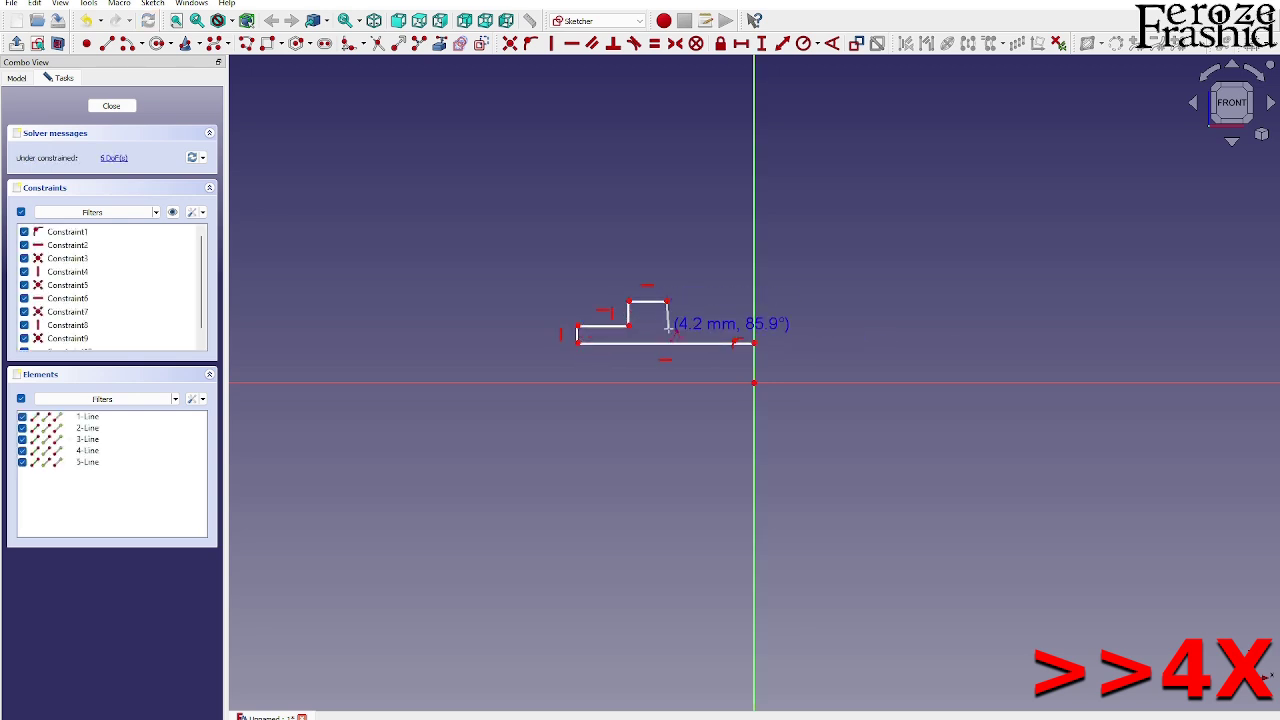
{"action": "left_click", "coordinate": [666, 321]}
{"action": "left_click", "coordinate": [750, 322]}
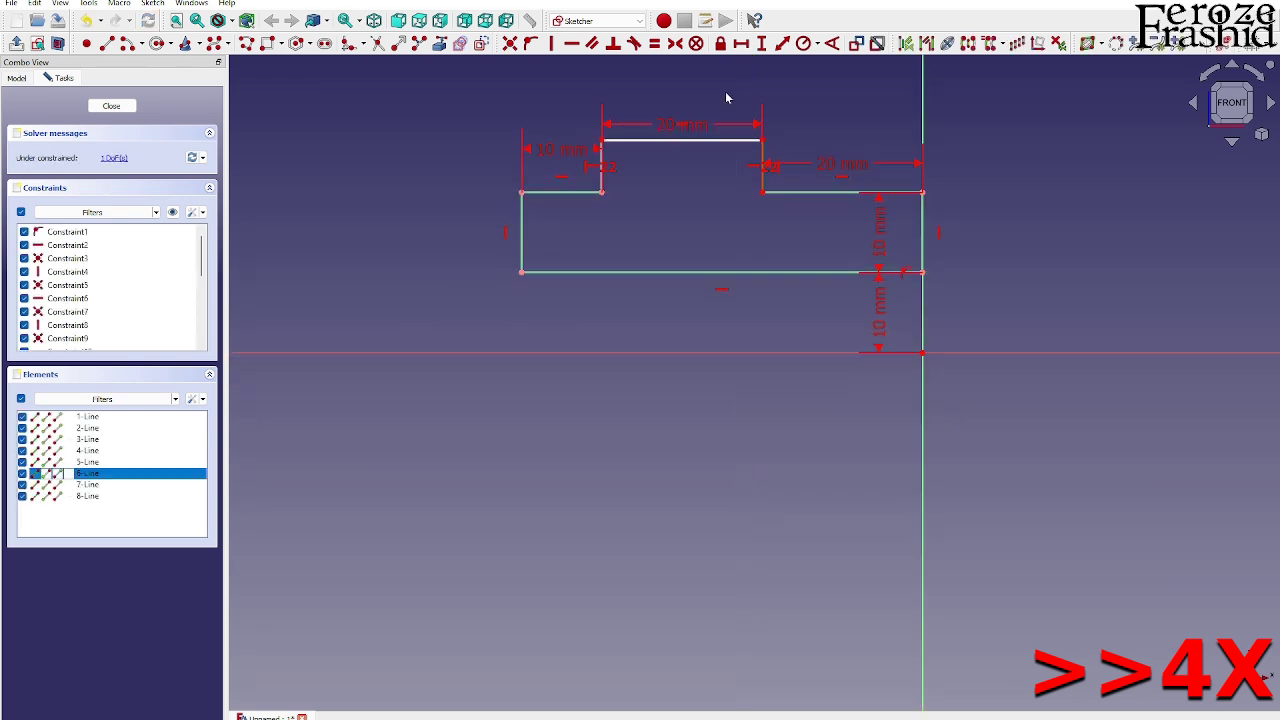
- Make the raised section's right side equal in length to the profile's right end edge, and finish the sketch
{"action": "left_click", "coordinate": [922, 223]}
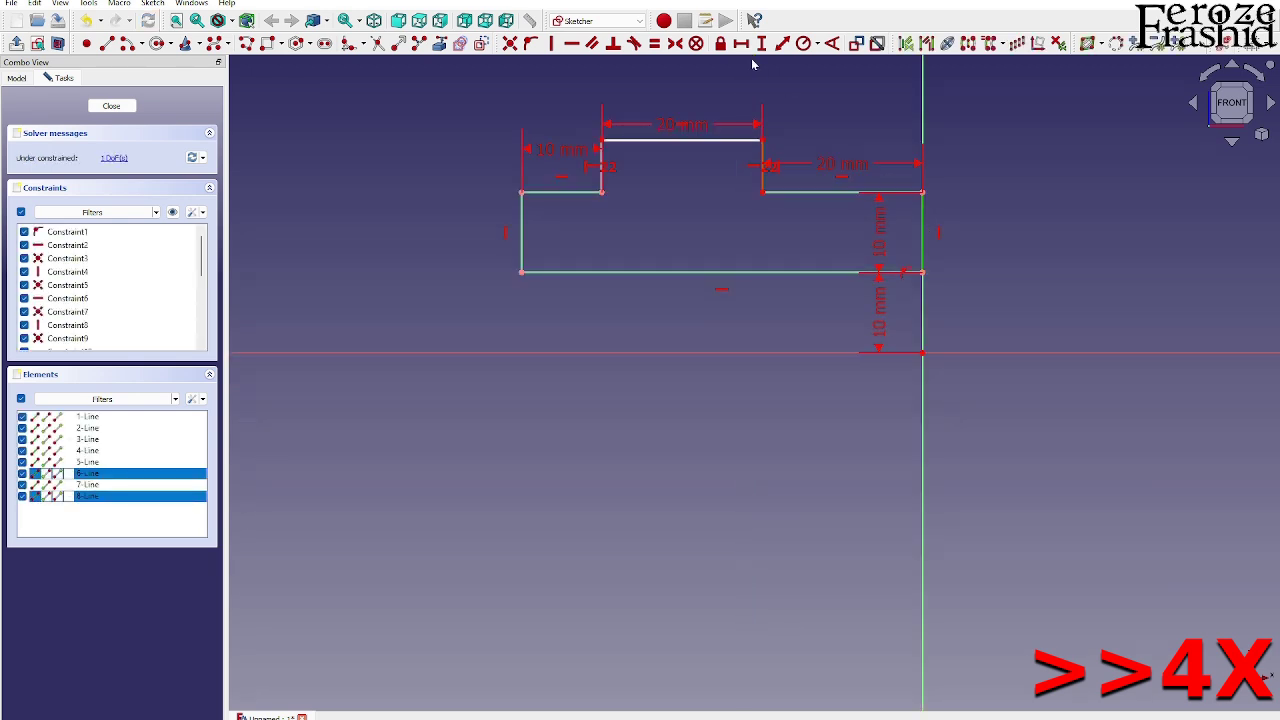
{"action": "left_click", "coordinate": [655, 44]}
{"action": "scroll", "coordinate": [928, 131], "scroll_direction": "up", "scroll_amount": 1}
{"action": "left_click", "coordinate": [111, 106]}
- Revolve the stepped profile 360° about the X axis into a solid
{"action": "left_click", "coordinate": [20, 79]}
{"action": "left_click", "coordinate": [309, 43]}
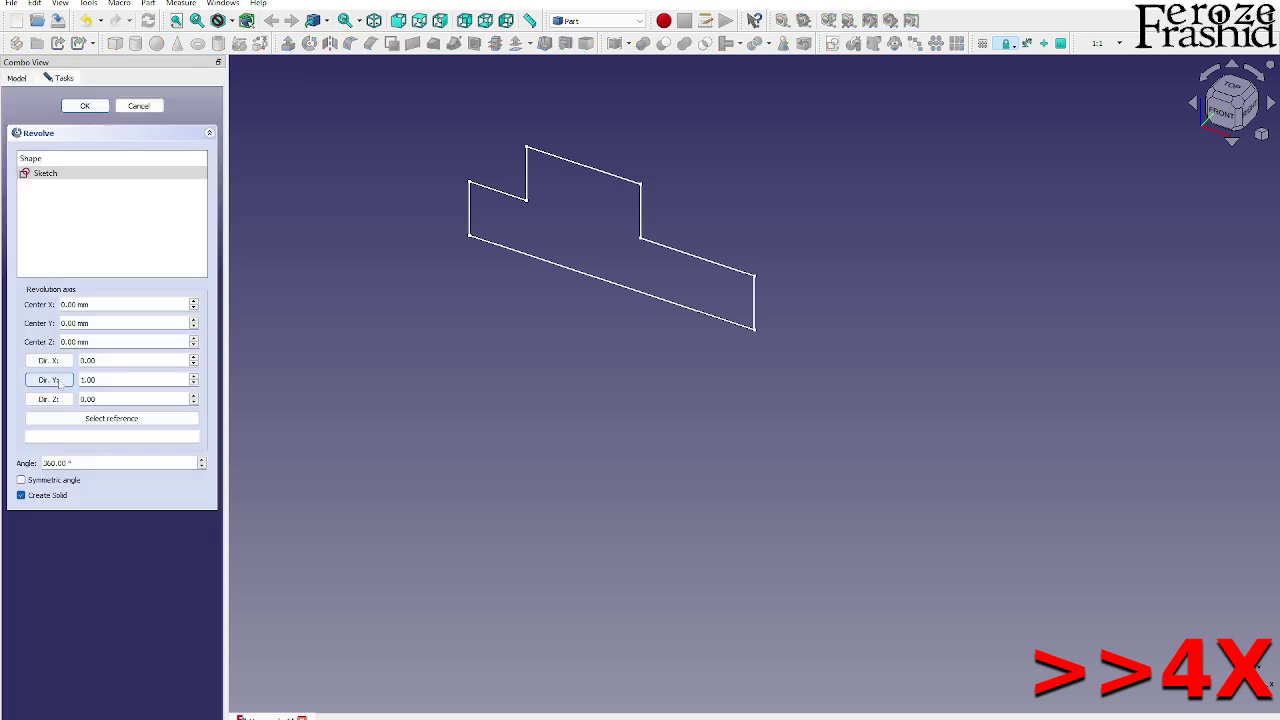
{"action": "left_click", "coordinate": [86, 106]}
- Create a new unattached sketch on the YZ plane for the base plate
{"action": "left_click", "coordinate": [832, 43]}
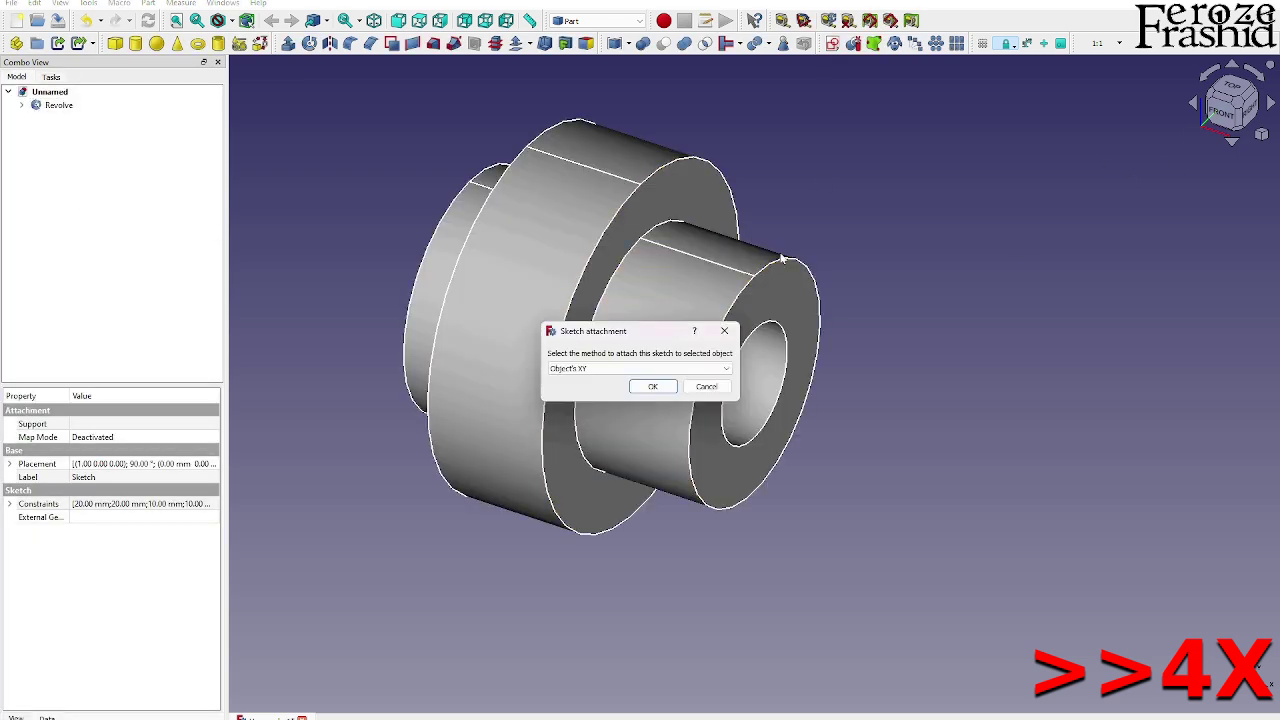
{"action": "left_click", "coordinate": [706, 386]}
{"action": "left_click", "coordinate": [960, 450]}
{"action": "middle_click_drag", "start_coordinate": [960, 450], "coordinate": [1160, 440]}
{"action": "left_click", "coordinate": [1225, 108]}
{"action": "left_click", "coordinate": [832, 43]}
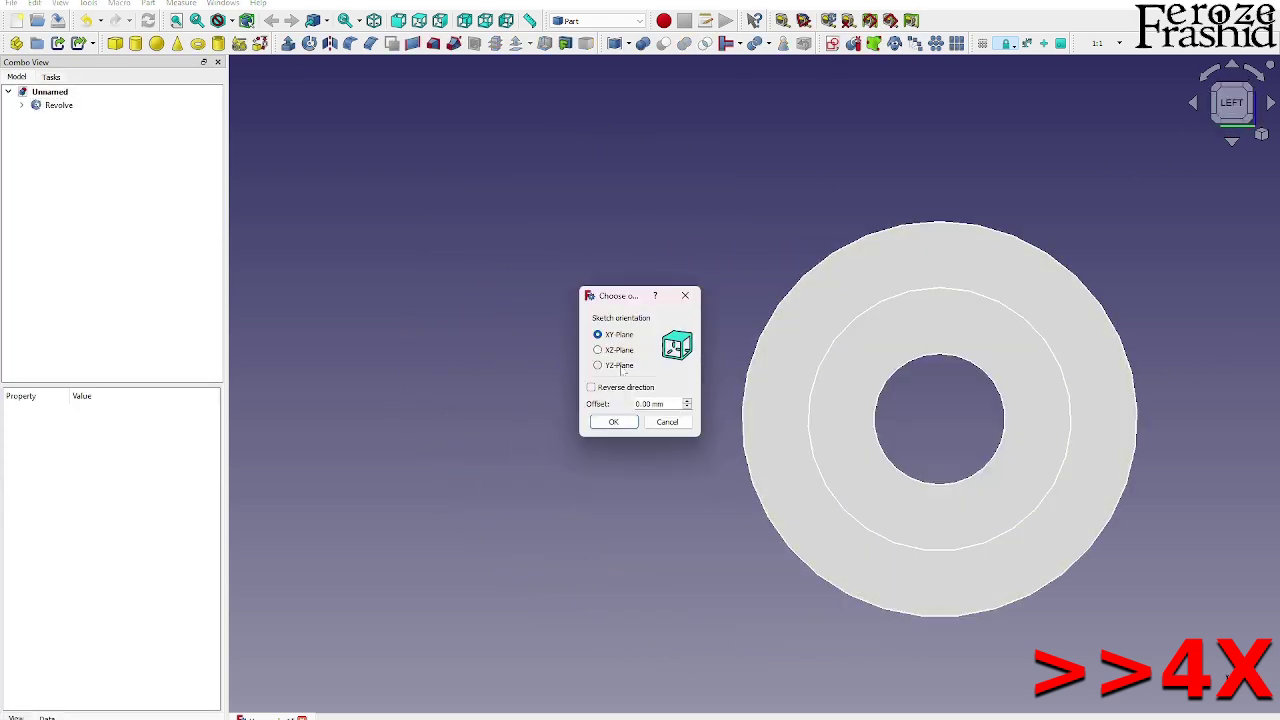
{"action": "left_click", "coordinate": [612, 420]}
- Draw a rounded rectangle around the revolved body and constrain it symmetrically about the origin
{"action": "left_click", "coordinate": [281, 43]}
{"action": "left_click", "coordinate": [313, 92]}
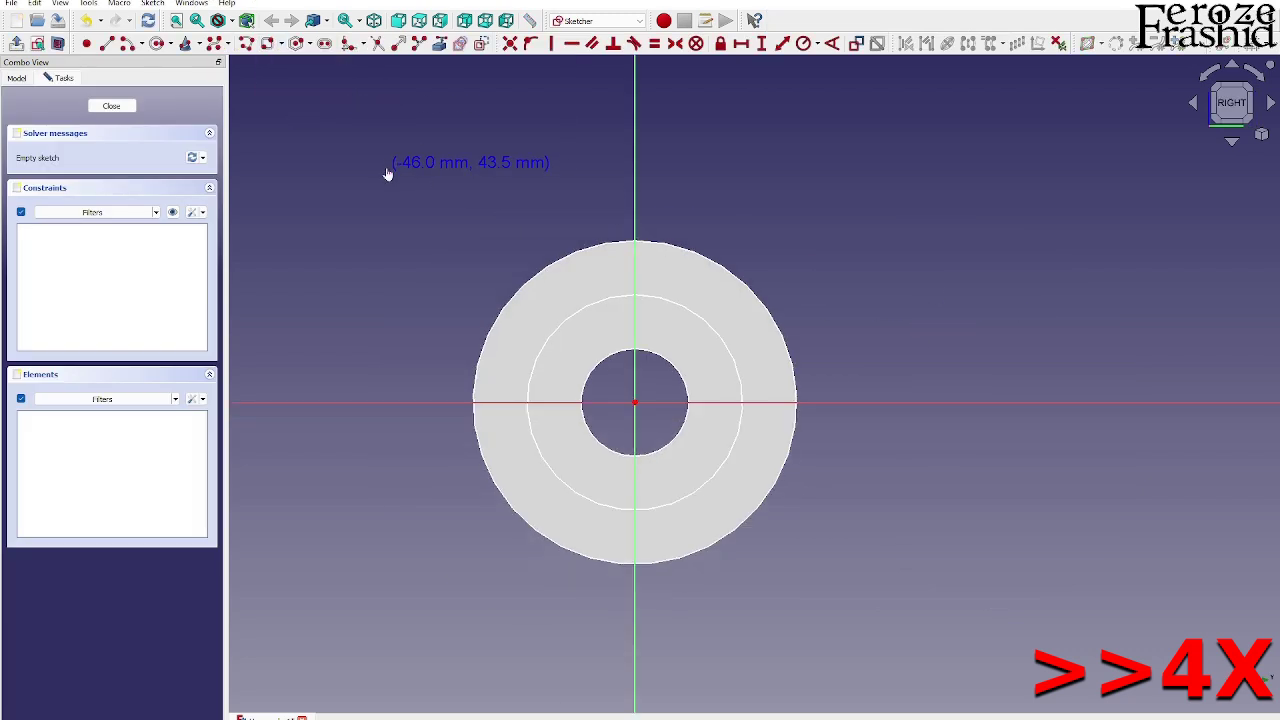
{"action": "left_click", "coordinate": [387, 168]}
{"action": "left_click", "coordinate": [870, 628]}
{"action": "left_click", "coordinate": [501, 283]}
{"action": "left_click", "coordinate": [755, 513]}
{"action": "left_click", "coordinate": [635, 402]}
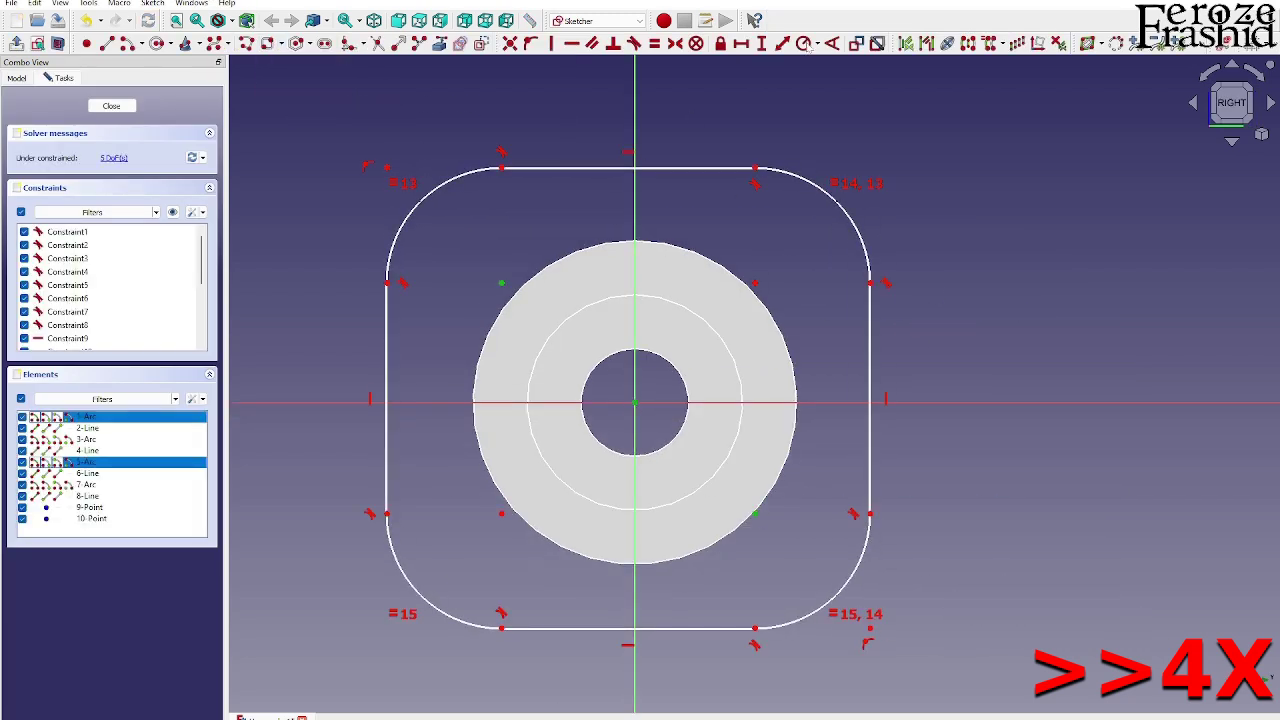
{"action": "left_click", "coordinate": [678, 43]}
- Set the rounded rectangle's corner radius to 20 mm and its overall width to 100 mm
{"action": "left_click", "coordinate": [425, 200]}
{"action": "left_click", "coordinate": [803, 43]}
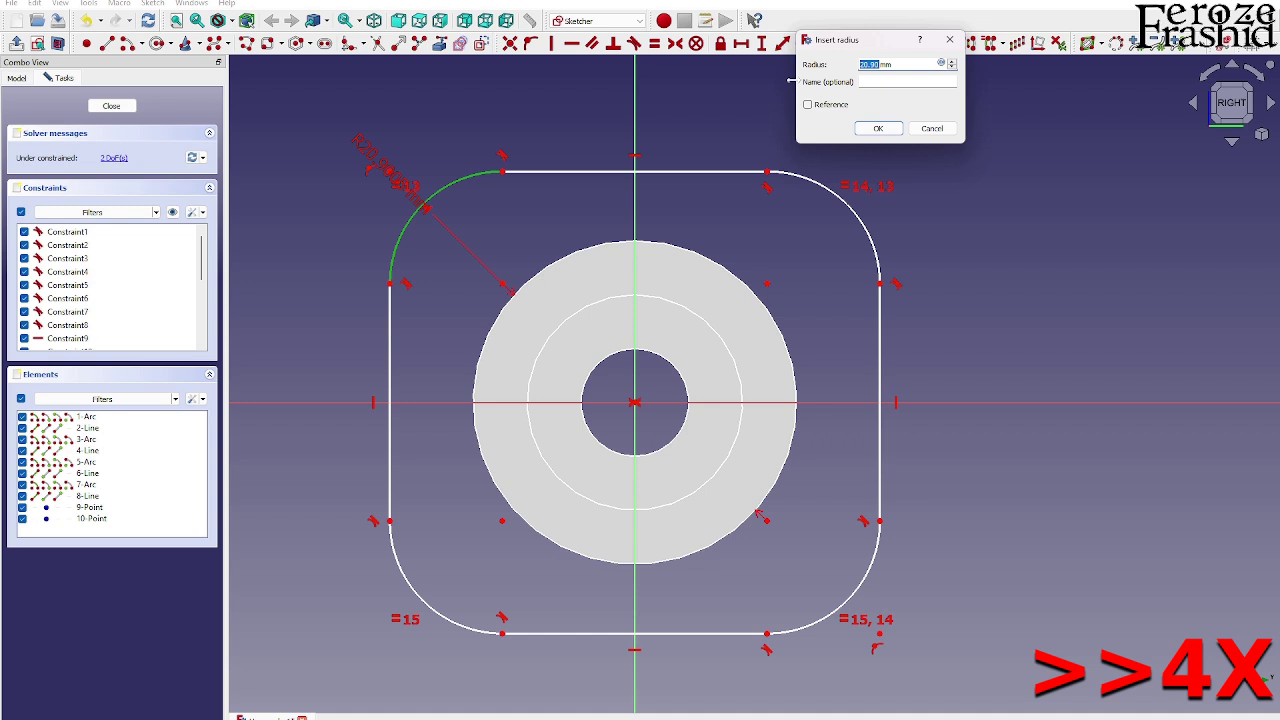
{"action": "key", "text": "Return"}
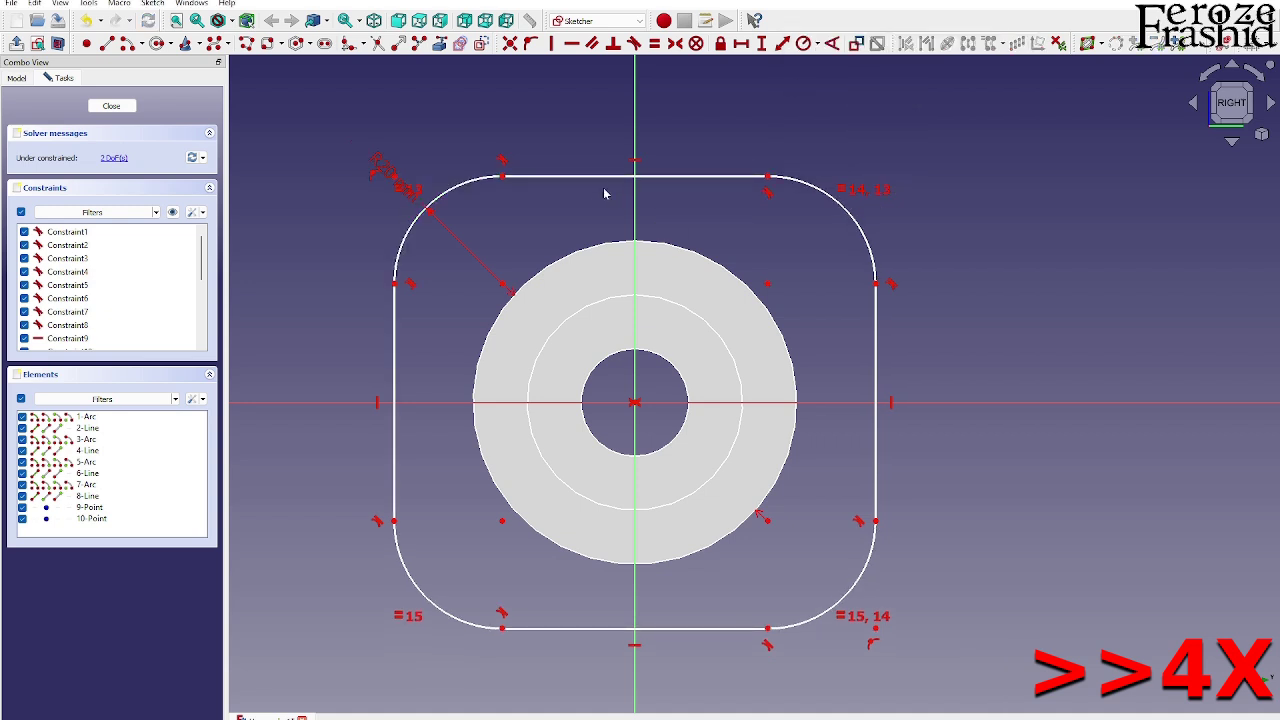
{"action": "left_click", "coordinate": [394, 284]}
{"action": "left_click", "coordinate": [875, 284]}
{"action": "left_click", "coordinate": [741, 43]}
{"action": "type", "text": "100"}
{"action": "key", "text": "Return"}
- Constrain the rounded rectangle's upper and left straight edges to equal length
{"action": "left_click", "coordinate": [560, 176]}
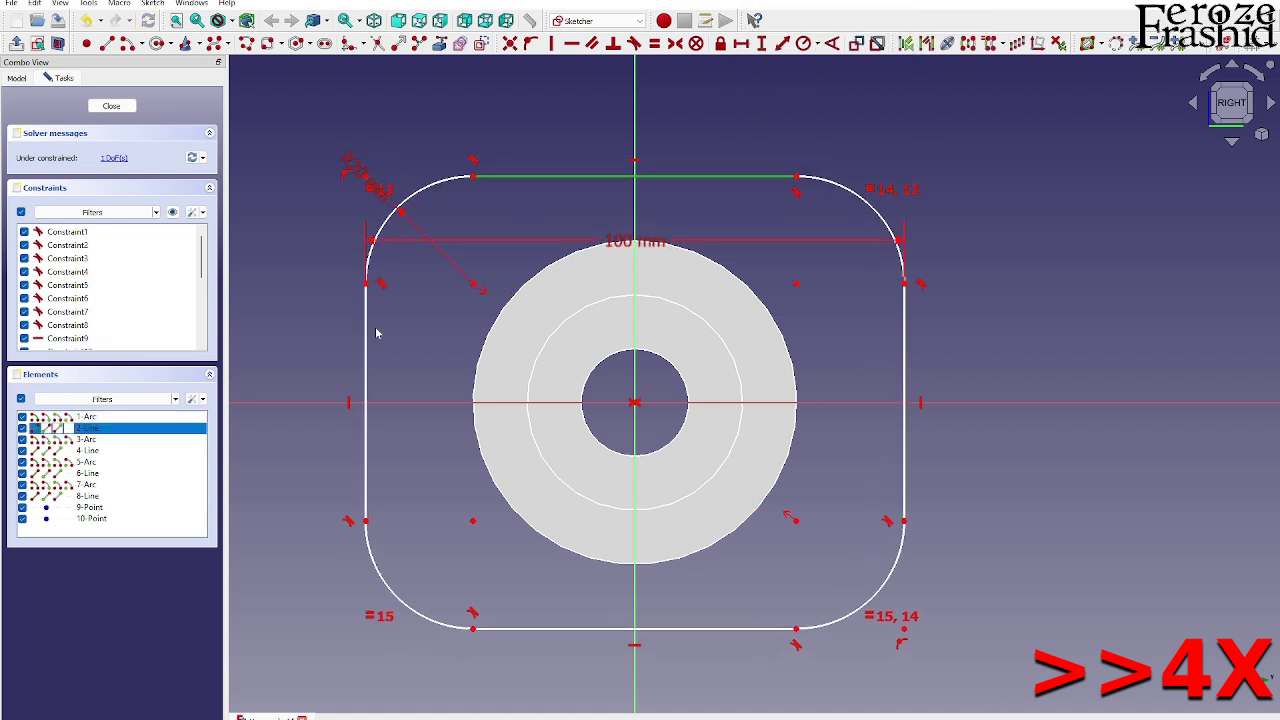
{"action": "left_click", "coordinate": [366, 345]}
{"action": "left_click", "coordinate": [655, 43]}
{"action": "scroll", "coordinate": [943, 290], "scroll_direction": "down", "scroll_amount": 2}
- Draw a circle near the plate's upper-left corner and set its radius to 10 mm
{"action": "left_click", "coordinate": [157, 43]}
{"action": "left_click", "coordinate": [618, 241]}
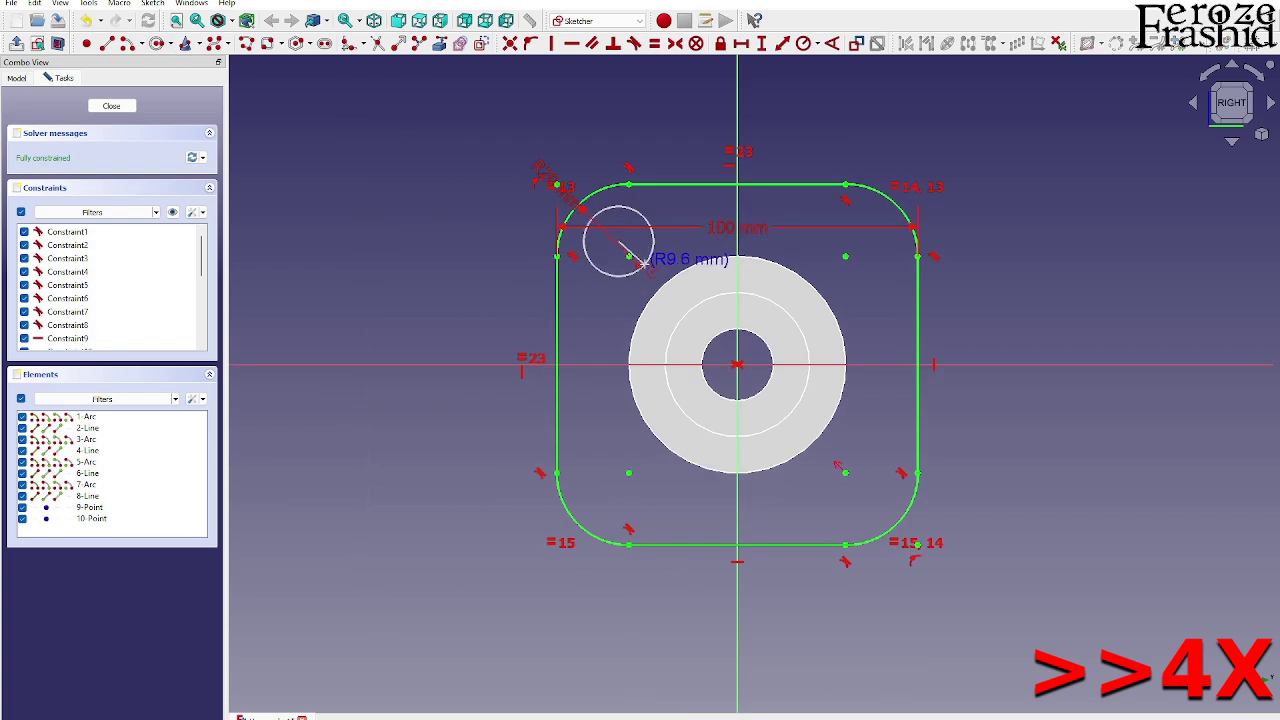
{"action": "left_click", "coordinate": [652, 257]}
{"action": "left_click", "coordinate": [652, 256]}
{"action": "left_click", "coordinate": [803, 43]}
{"action": "type", "text": "10"}
{"action": "key", "text": "Return"}
- Make the 10 mm radius circle's centre coincident with the upper-left corner arc's centre
{"action": "left_click", "coordinate": [618, 241]}
{"action": "left_click", "coordinate": [629, 257]}
{"action": "left_click", "coordinate": [510, 43]}
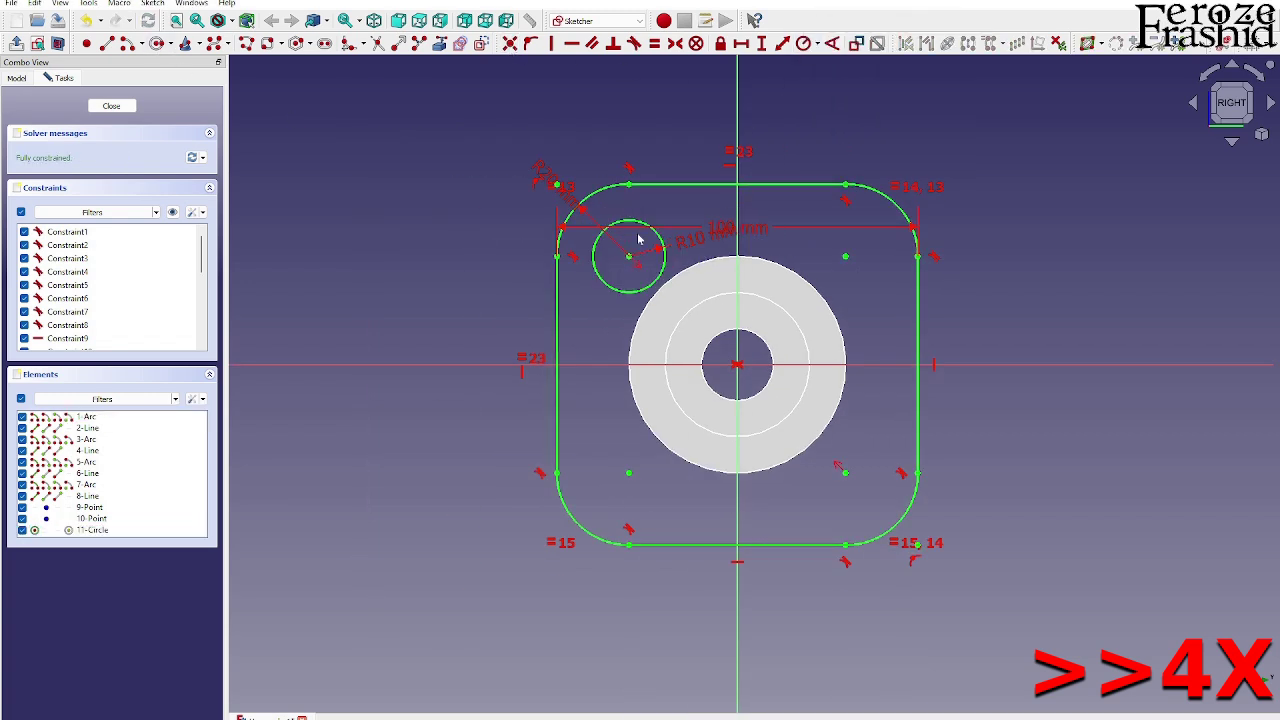
- Draw three more hole circles centred on the remaining corner arc centres of the plate
{"action": "left_click", "coordinate": [157, 43]}
{"action": "left_click", "coordinate": [845, 257]}
{"action": "left_click", "coordinate": [870, 257]}
{"action": "left_click", "coordinate": [845, 472]}
{"action": "left_click", "coordinate": [870, 472]}
{"action": "left_click", "coordinate": [629, 473]}
{"action": "left_click", "coordinate": [631, 441]}
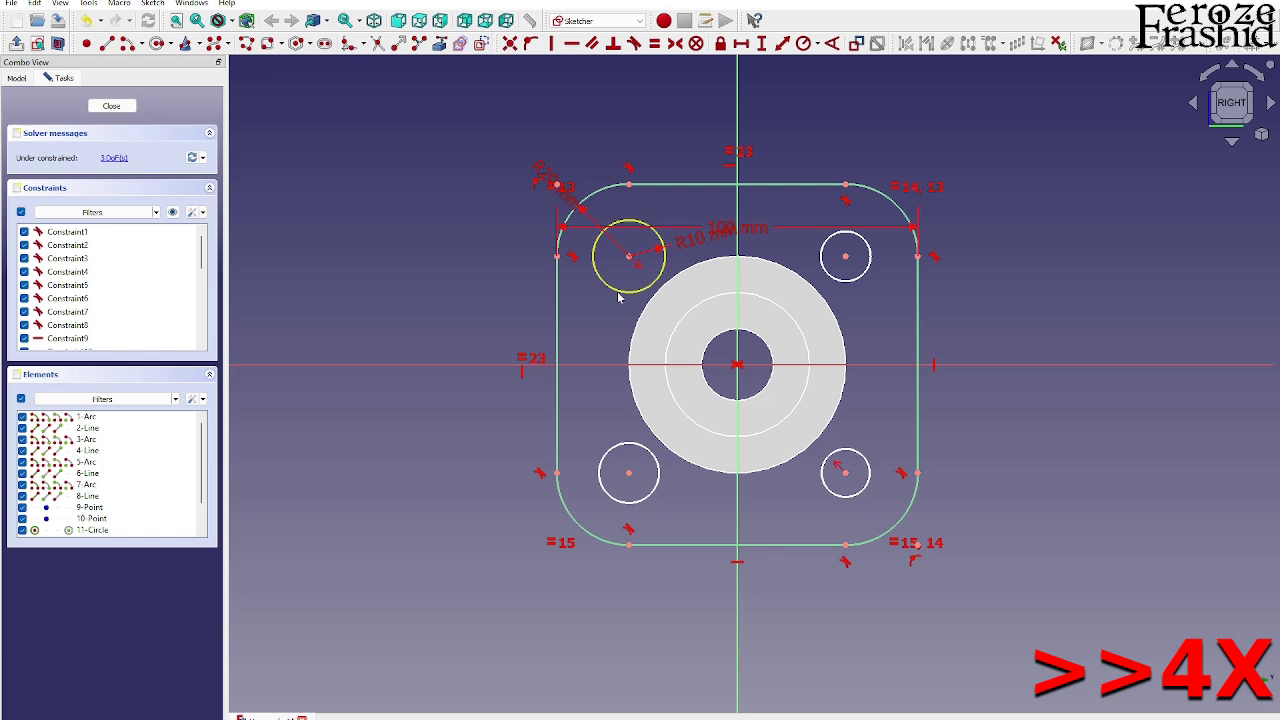
- Constrain all four corner hole circles to equal radius
{"action": "left_click", "coordinate": [621, 292]}
{"action": "left_click", "coordinate": [629, 441]}
{"action": "left_click", "coordinate": [825, 462]}
{"action": "left_click", "coordinate": [840, 281]}
{"action": "left_click", "coordinate": [655, 43]}
{"action": "scroll", "coordinate": [900, 80], "scroll_direction": "up", "scroll_amount": 1}
- Draw a bore circle centred on the origin with the same size as the corner holes, and finish the sketch
{"action": "left_click", "coordinate": [161, 42]}
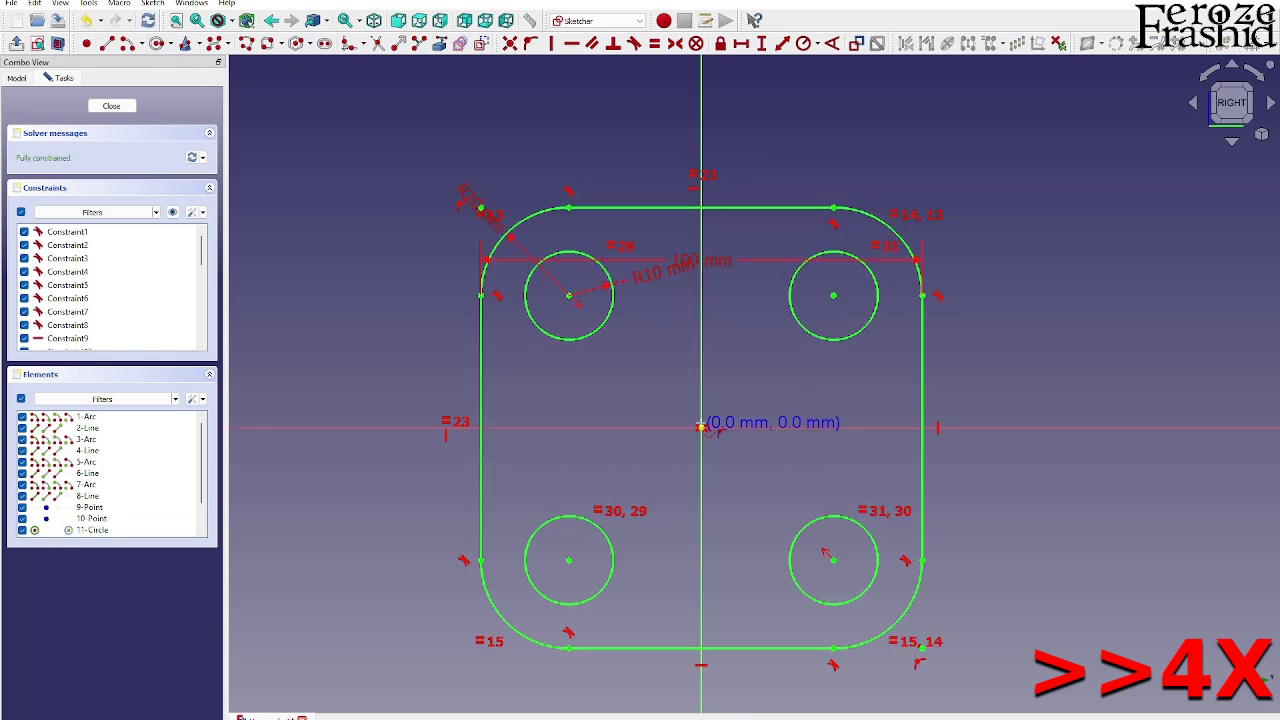
{"action": "left_click", "coordinate": [701, 428]}
{"action": "left_click", "coordinate": [738, 397]}
{"action": "left_click", "coordinate": [738, 397]}
{"action": "left_click", "coordinate": [830, 340]}
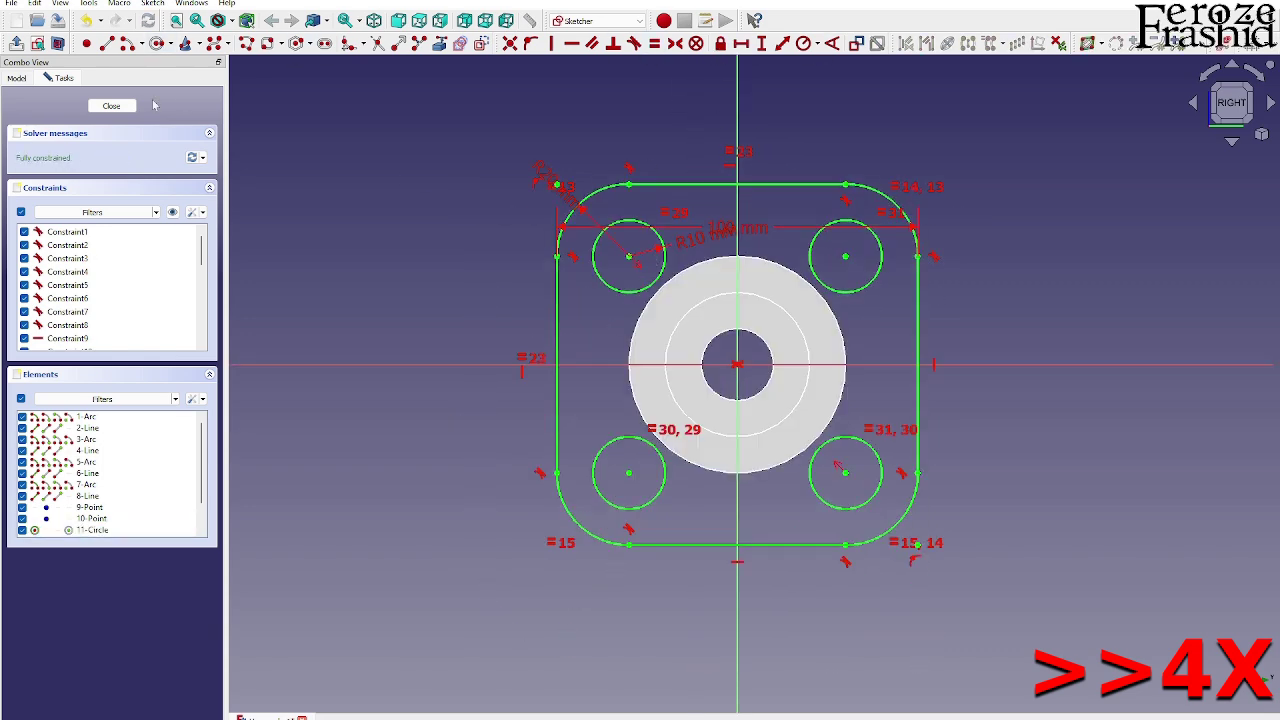
{"action": "left_click", "coordinate": [111, 105]}
- Extrude the plate sketch 10 mm and set the extrusion's Reversed property to true
{"action": "middle_click_drag", "start_coordinate": [1136, 222], "coordinate": [955, 245]}
{"action": "left_click", "coordinate": [288, 44]}
{"action": "left_click", "coordinate": [51, 105]}
{"action": "left_click", "coordinate": [58, 120]}
{"action": "left_click", "coordinate": [110, 557]}
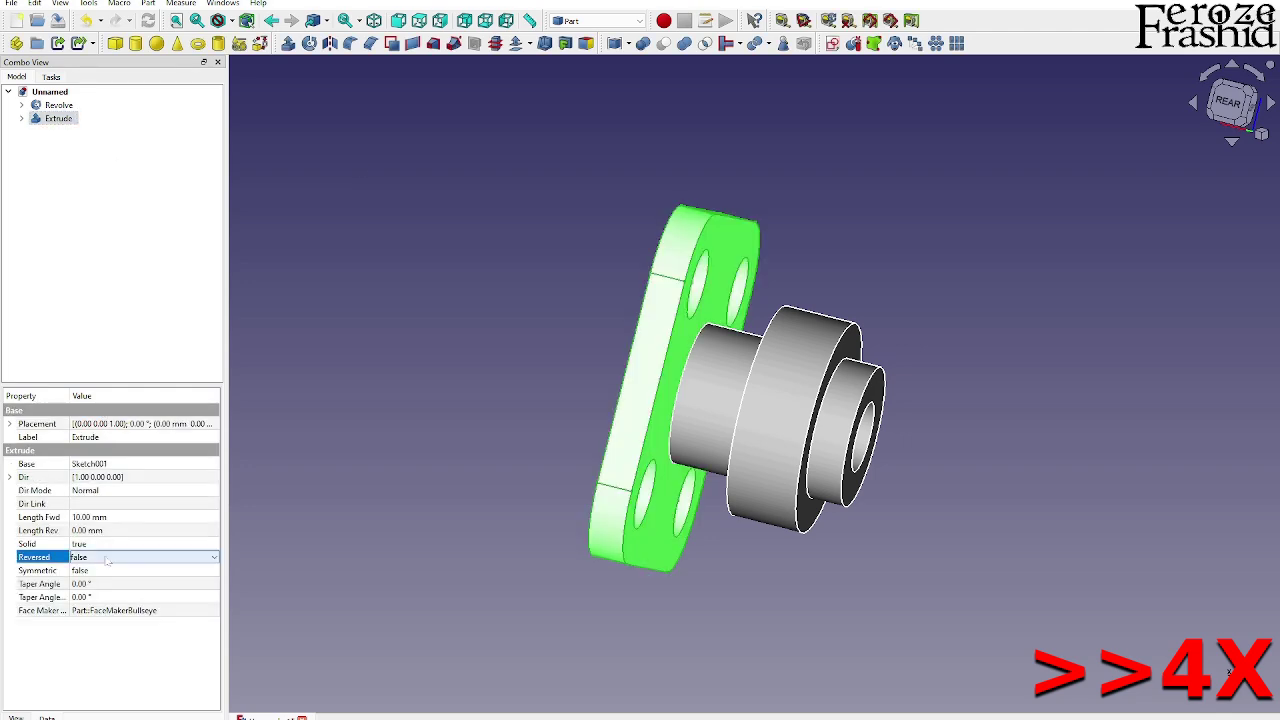
{"action": "left_click", "coordinate": [100, 582]}
{"action": "left_click", "coordinate": [480, 330]}
- Fuse the extruded plate and the revolved body into one solid
{"action": "left_click", "coordinate": [660, 440]}
{"action": "left_click", "coordinate": [780, 410], "text": "ctrl"}
{"action": "left_click", "coordinate": [684, 43]}
{"action": "left_click", "coordinate": [89, 145]}
{"action": "mouse_move", "coordinate": [749, 326]}
{"action": "middle_mouse_down"}
{"action": "mouse_move", "coordinate": [698, 378]}
{"action": "mouse_move", "coordinate": [917, 249]}
{"action": "middle_mouse_up"}
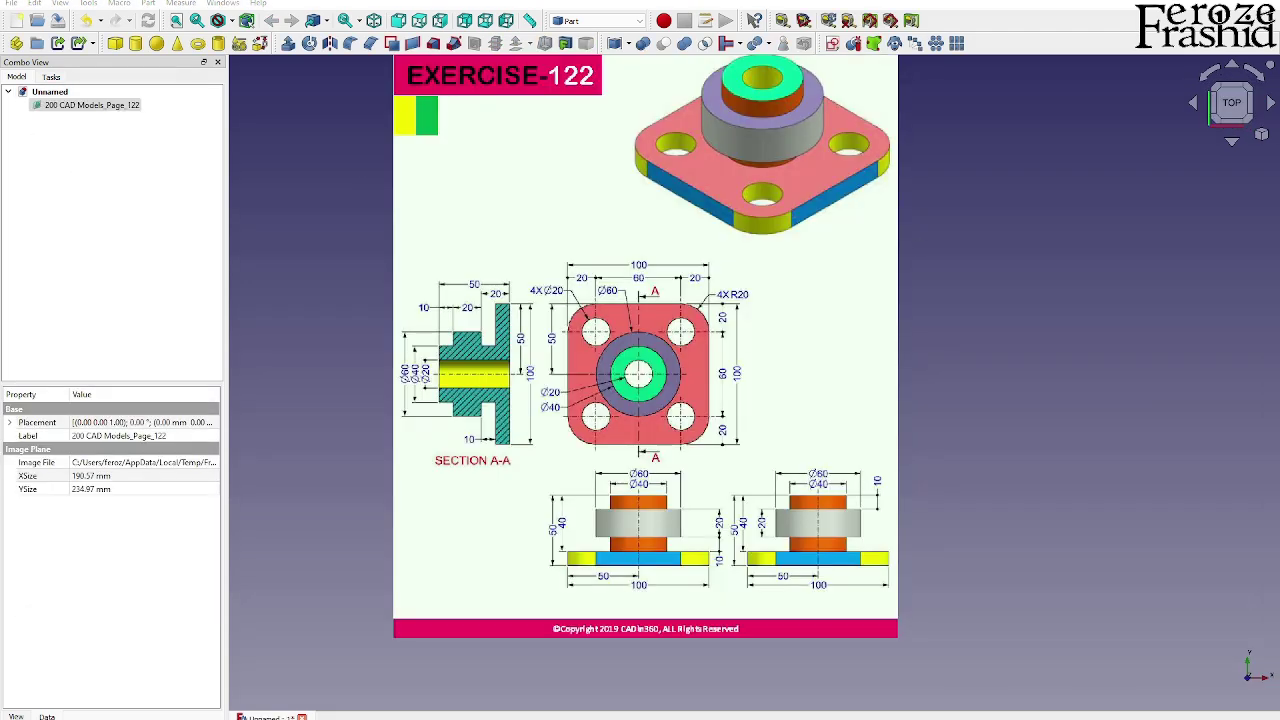
- Examine the Exercise-122 drawing's section, plan and elevation views with their dimensions
{"action": "middle_click_drag", "start_coordinate": [1077, 184], "coordinate": [1084, 244]}
{"action": "left_click", "coordinate": [1084, 244]}
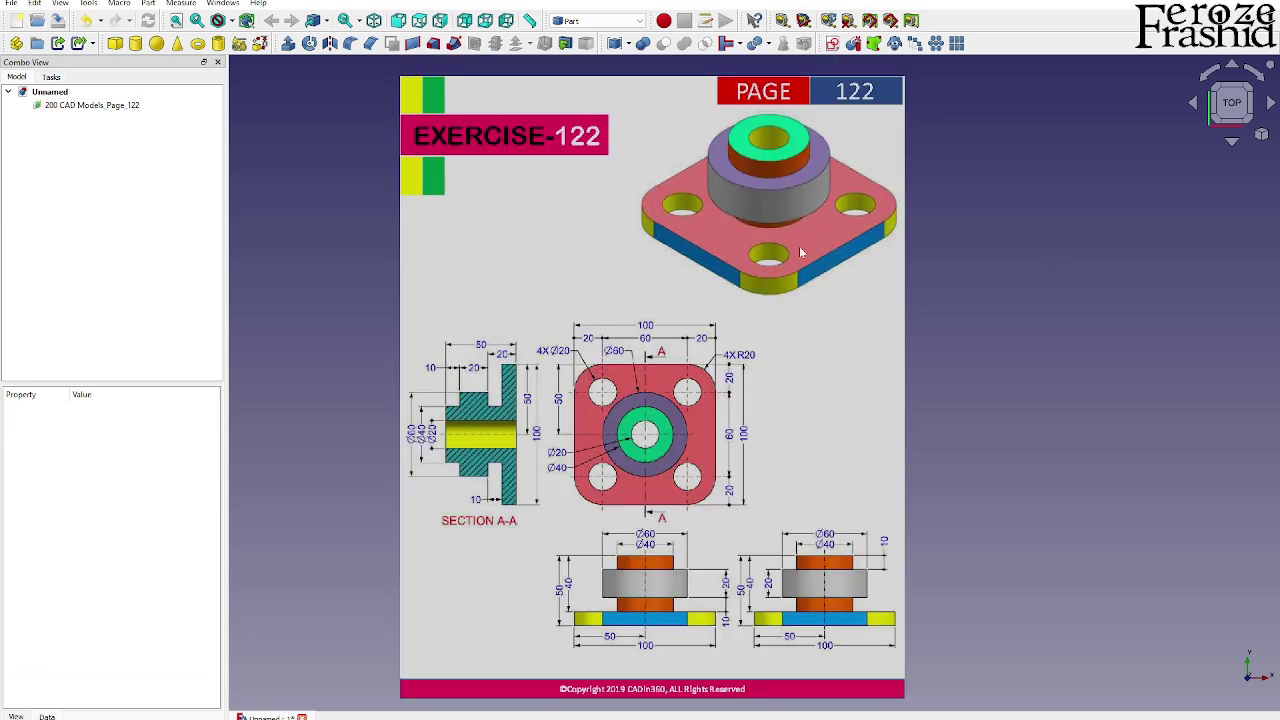
{"action": "scroll", "coordinate": [797, 243], "scroll_direction": "down", "scroll_amount": 1}
{"action": "middle_click_drag", "start_coordinate": [883, 386], "coordinate": [766, 392]}
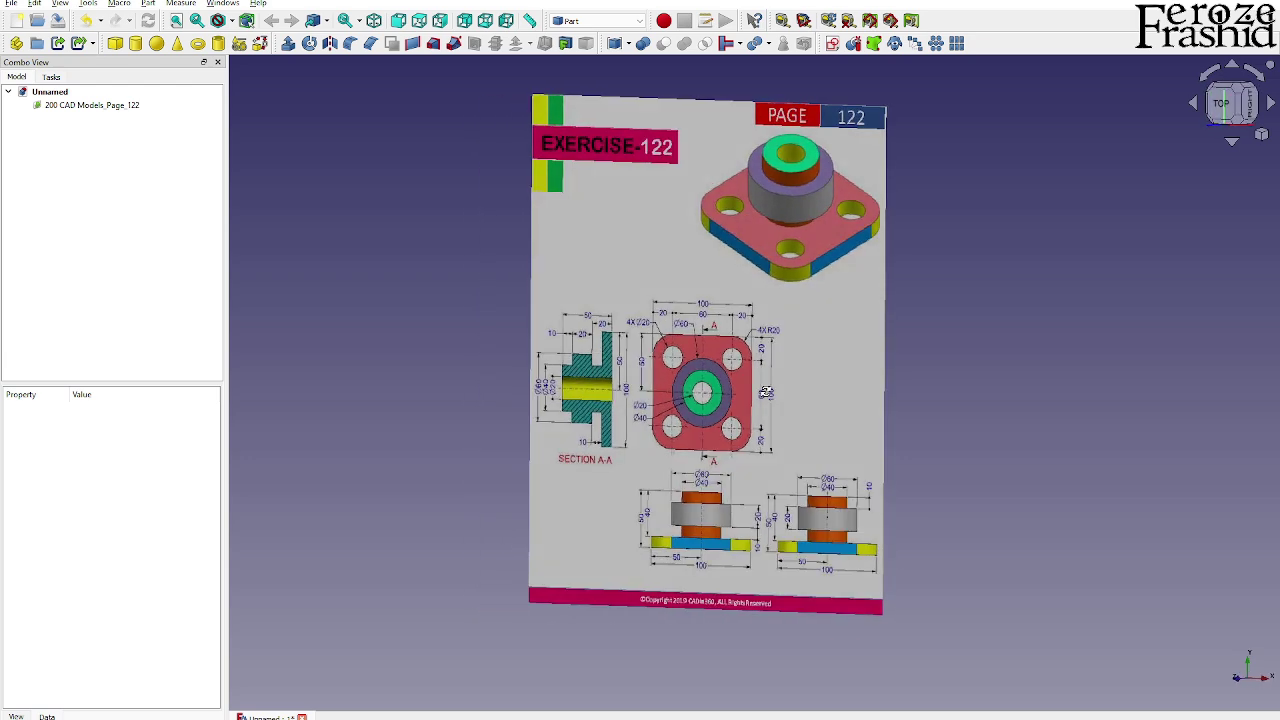
{"action": "scroll", "coordinate": [794, 366], "scroll_direction": "up", "scroll_amount": 2}
{"action": "left_click", "coordinate": [1210, 119]}
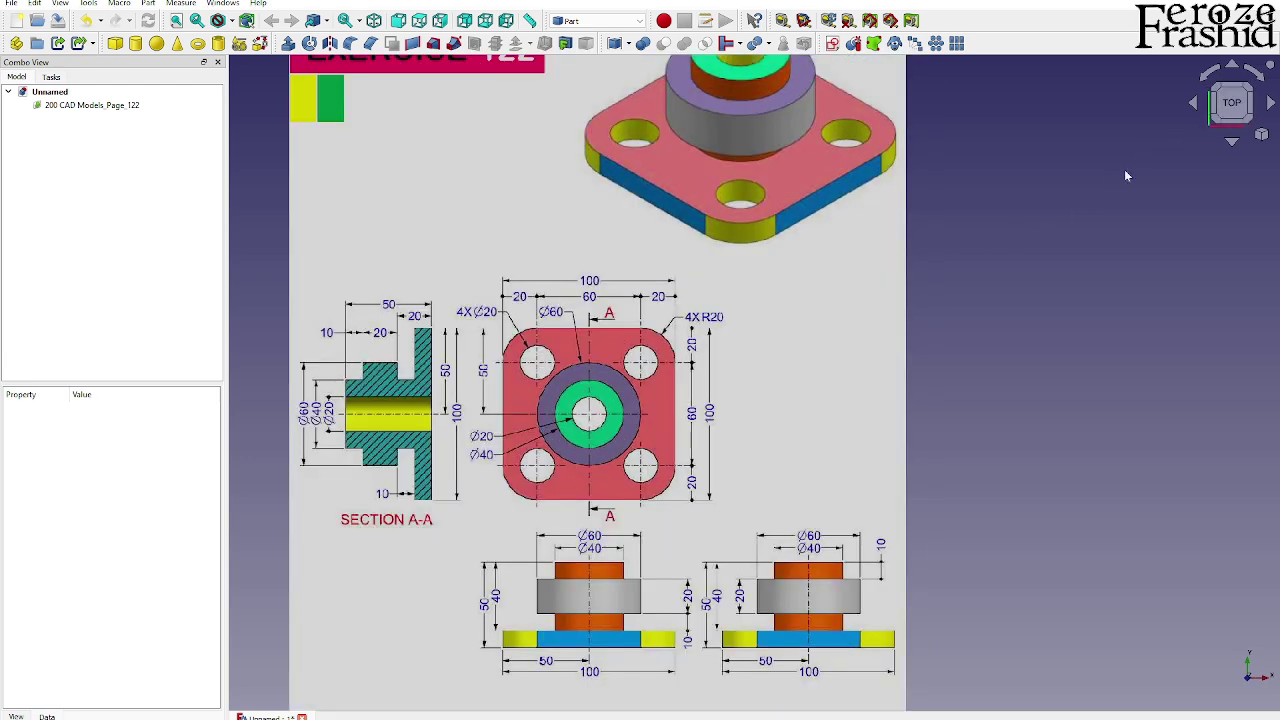
{"action": "scroll", "coordinate": [939, 352], "scroll_direction": "down", "scroll_amount": 2}
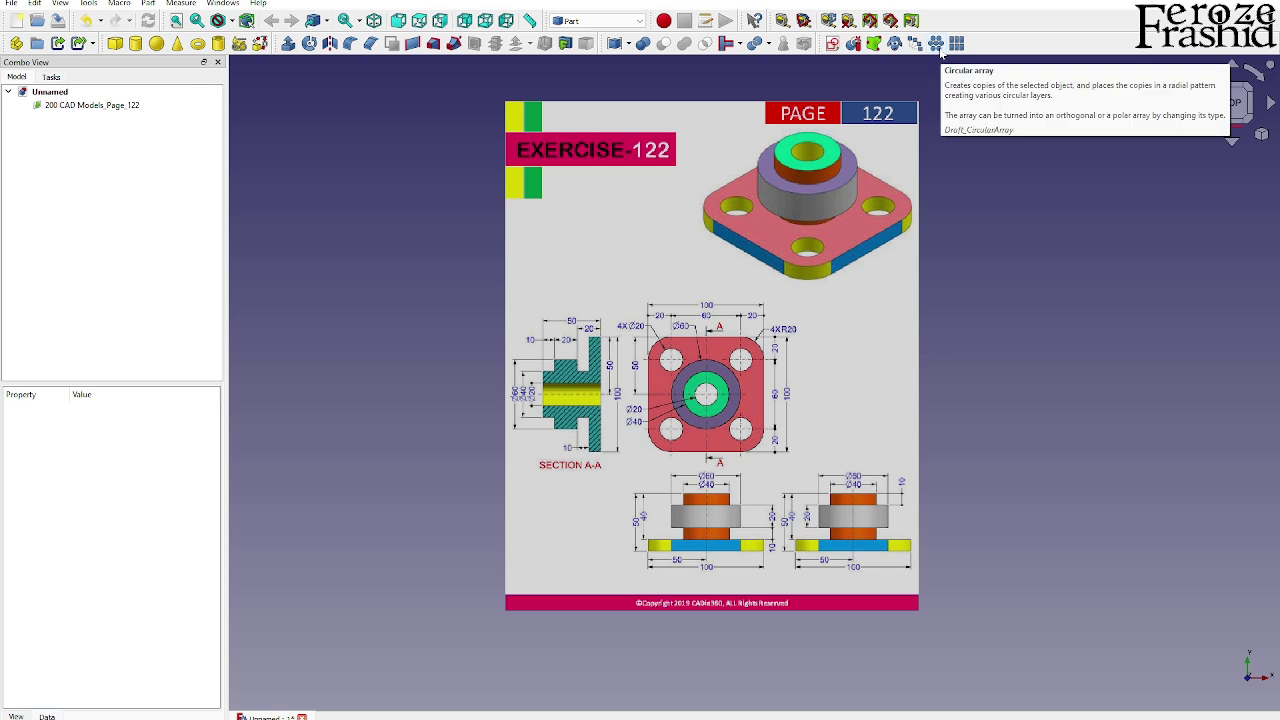
- Check the array tools in the Draft workbench and return to the Part workbench
{"action": "left_click", "coordinate": [605, 21]}
{"action": "left_click", "coordinate": [590, 44]}
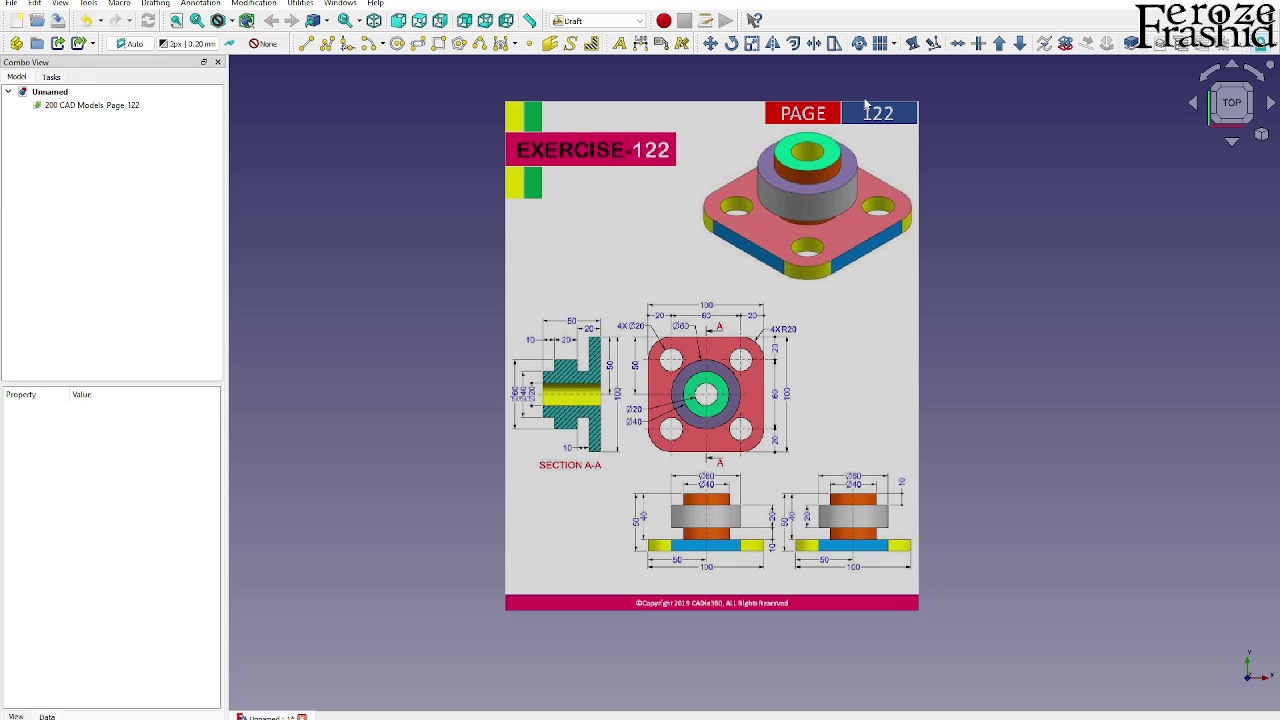
{"action": "scroll", "coordinate": [736, 367], "scroll_direction": "up", "scroll_amount": 2}
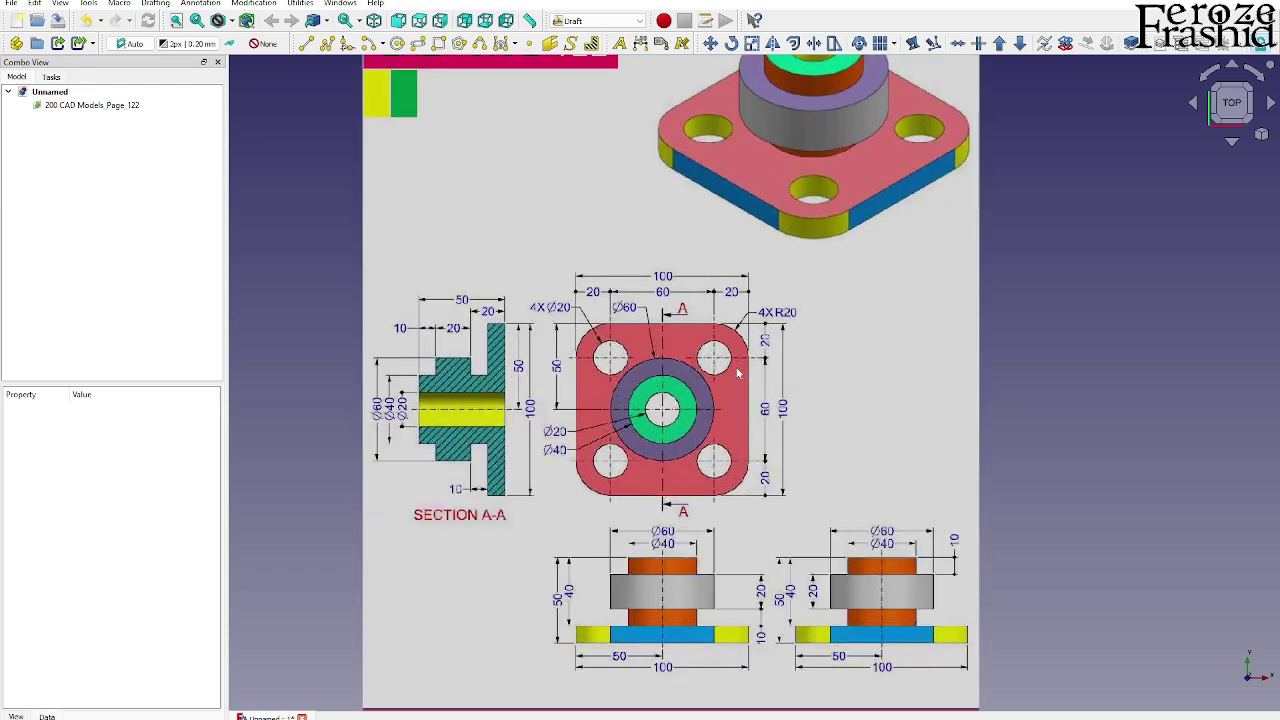
{"action": "left_click", "coordinate": [893, 43]}
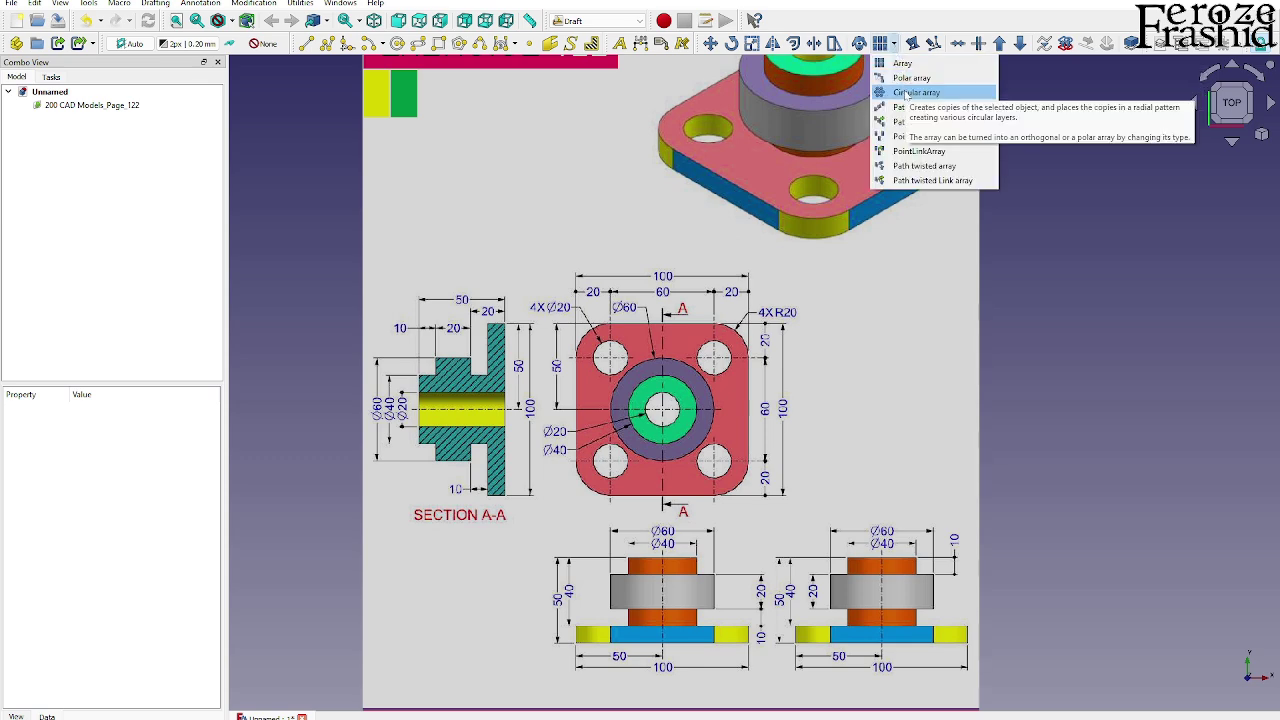
{"action": "left_click", "coordinate": [1082, 299]}
{"action": "scroll", "coordinate": [1082, 299], "scroll_direction": "down", "scroll_amount": 1}
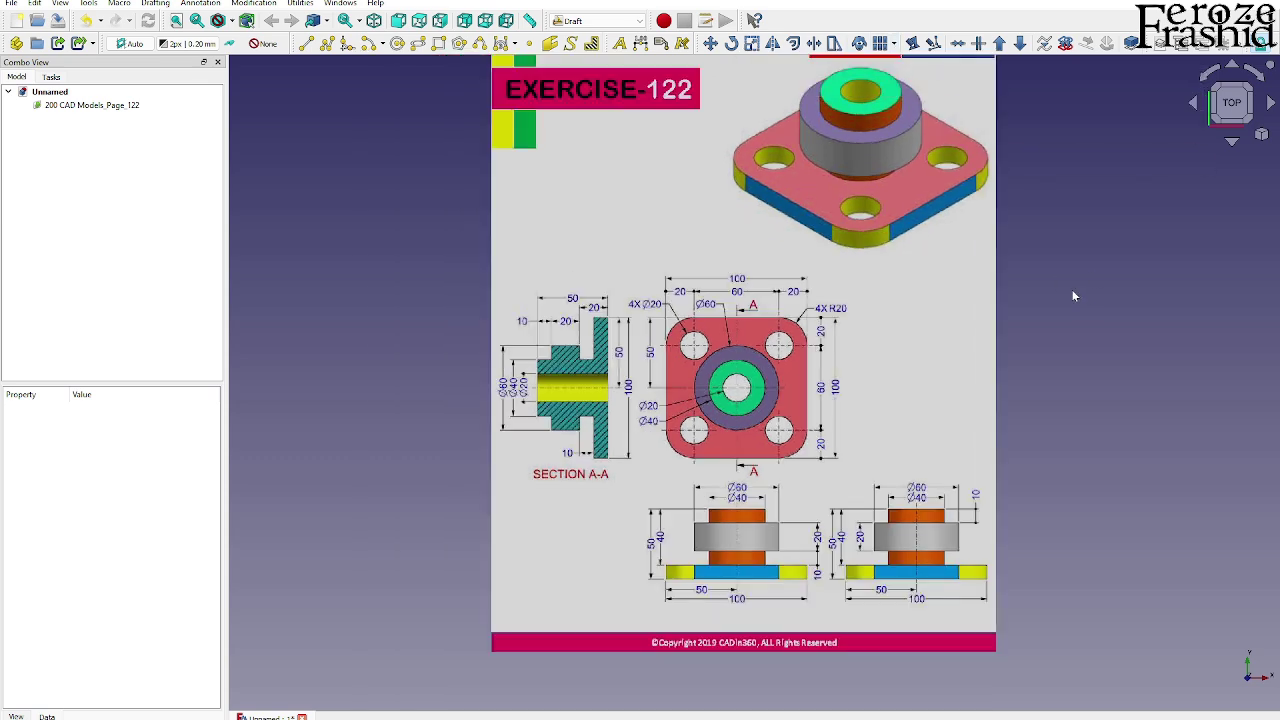
{"action": "left_click", "coordinate": [597, 20]}
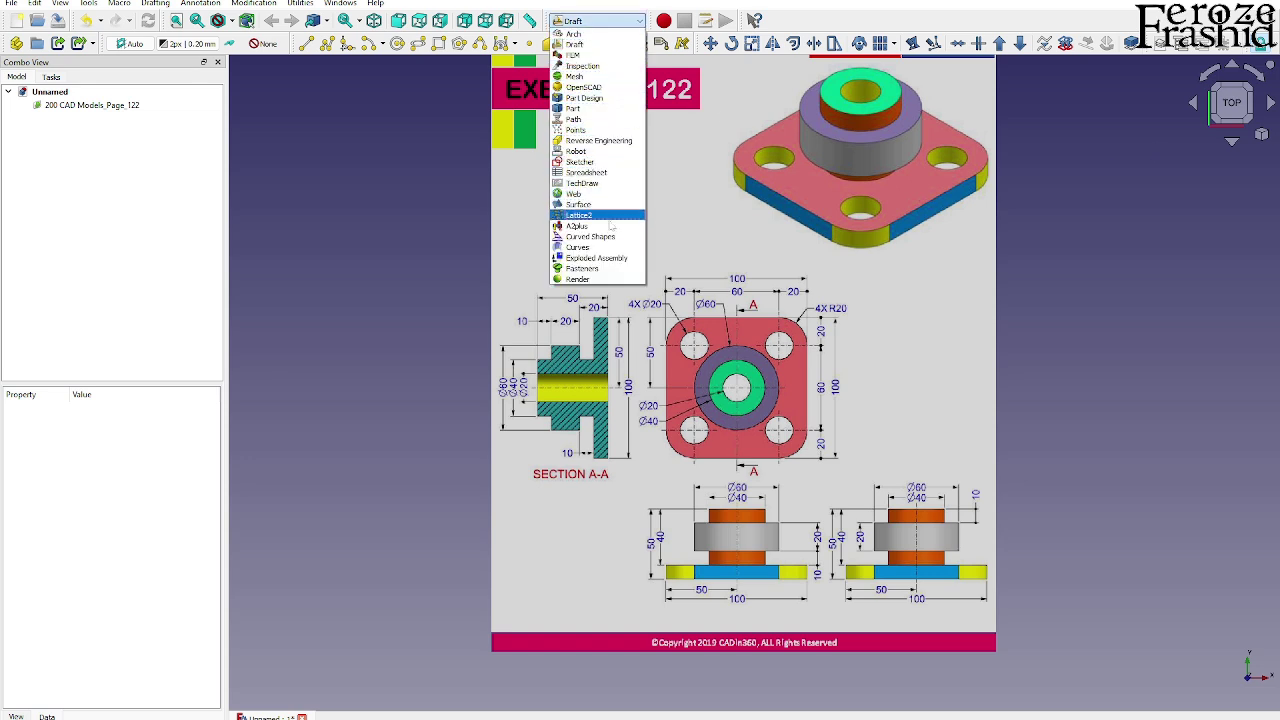
{"action": "left_click", "coordinate": [600, 108]}
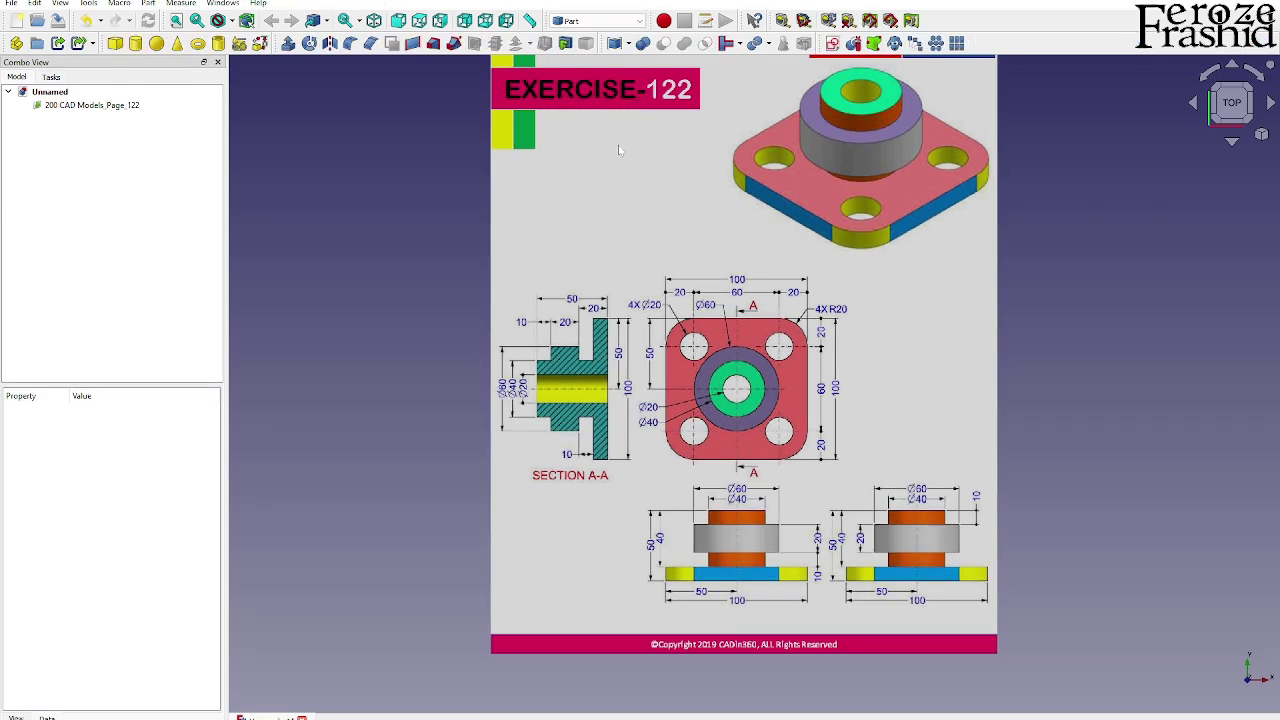
{"action": "middle_click_drag", "start_coordinate": [800, 491], "coordinate": [726, 423]}
{"action": "scroll", "coordinate": [866, 418], "scroll_direction": "up", "scroll_amount": 1}
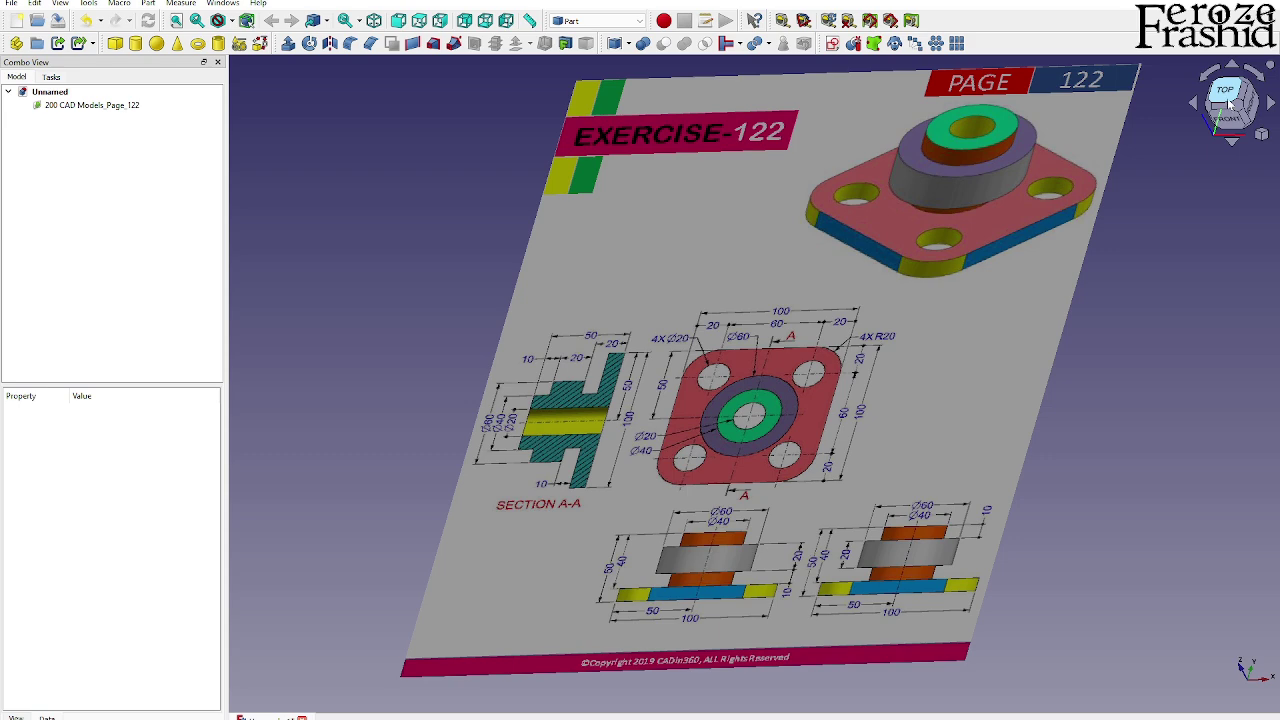
{"action": "left_click", "coordinate": [1228, 103]}
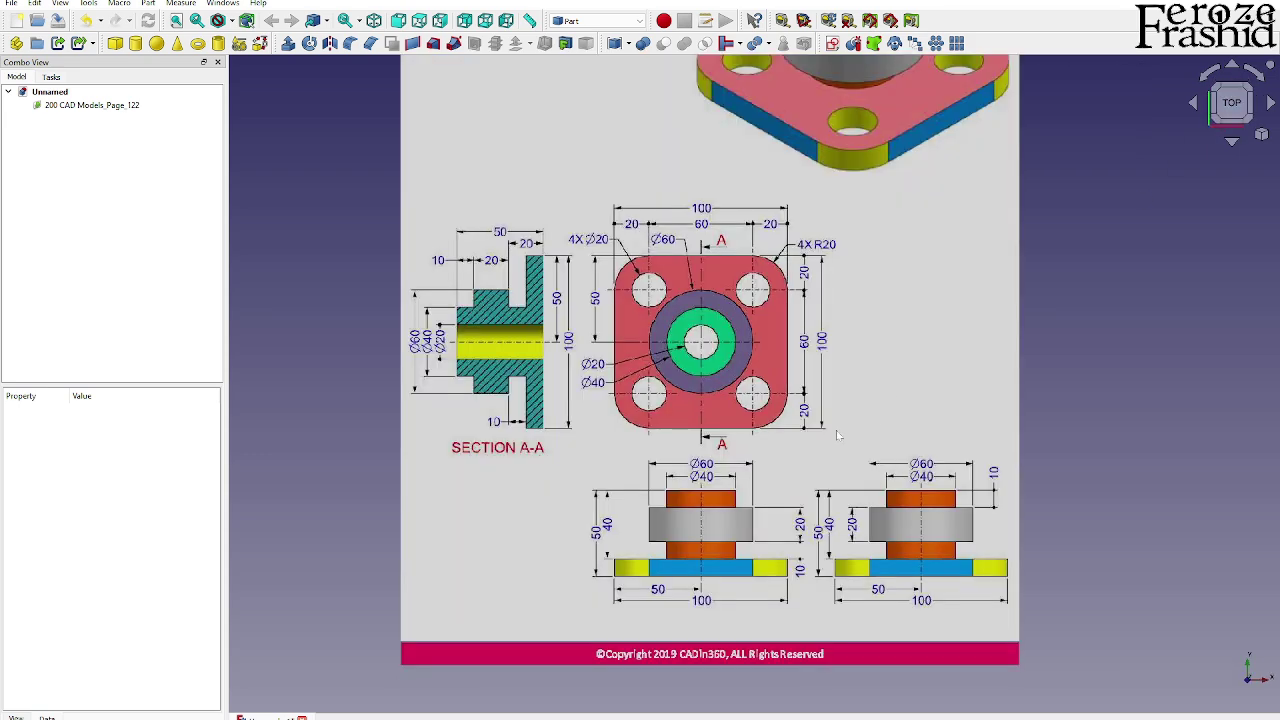
{"action": "double_click", "coordinate": [105, 105]}
{"action": "left_click", "coordinate": [98, 405]}
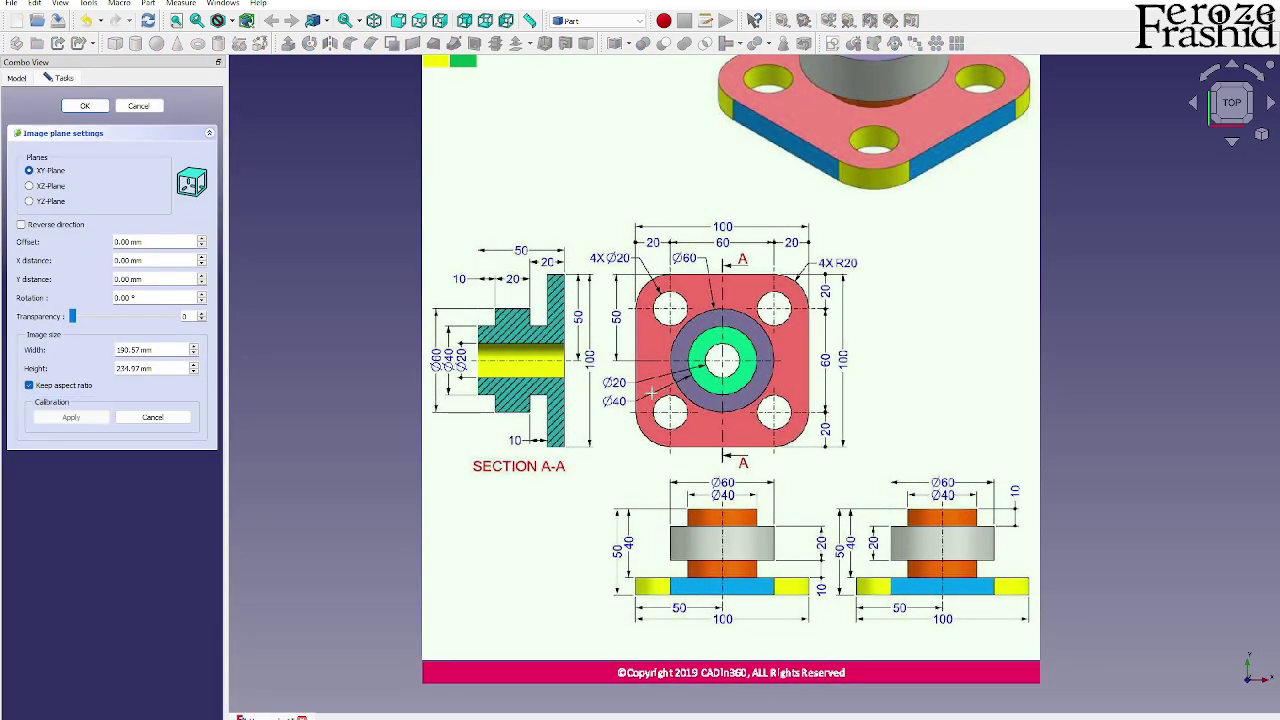
{"action": "scroll", "coordinate": [692, 393], "scroll_direction": "up", "scroll_amount": 3}
{"action": "scroll", "coordinate": [692, 393], "scroll_direction": "down", "scroll_amount": 3}
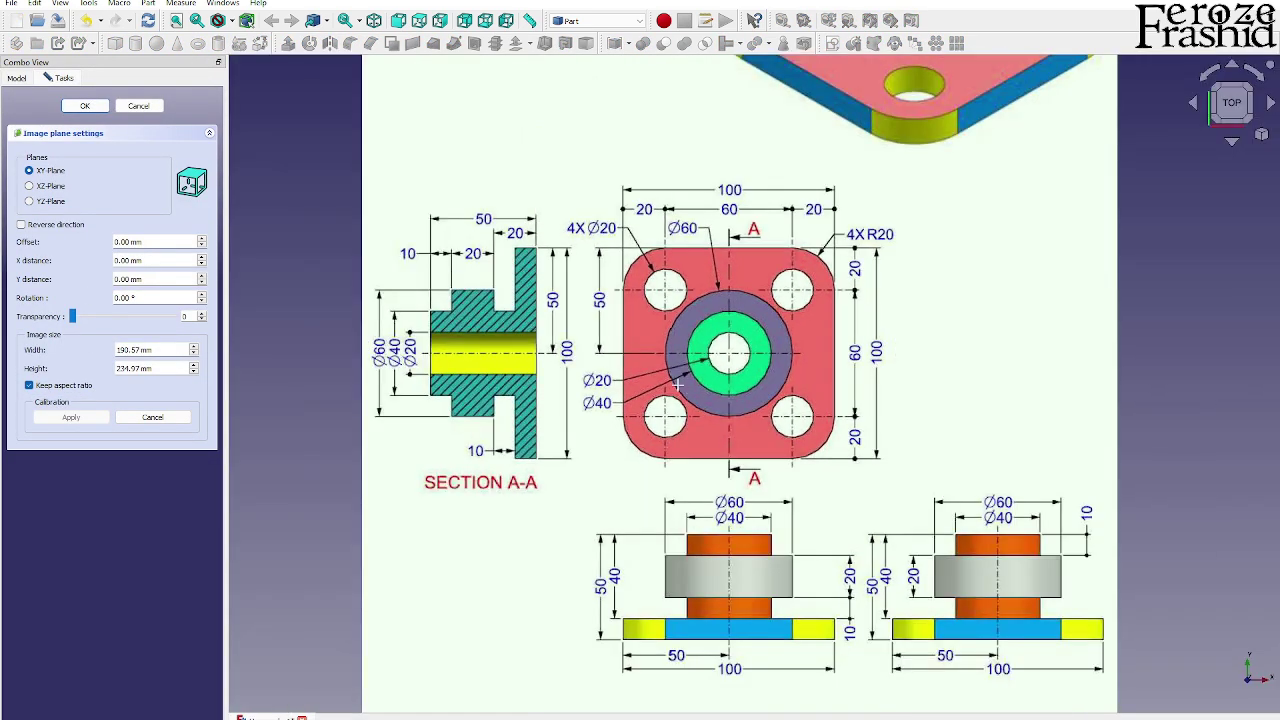
{"action": "left_click", "coordinate": [140, 106]}
{"action": "scroll", "coordinate": [807, 368], "scroll_direction": "down", "scroll_amount": 3}
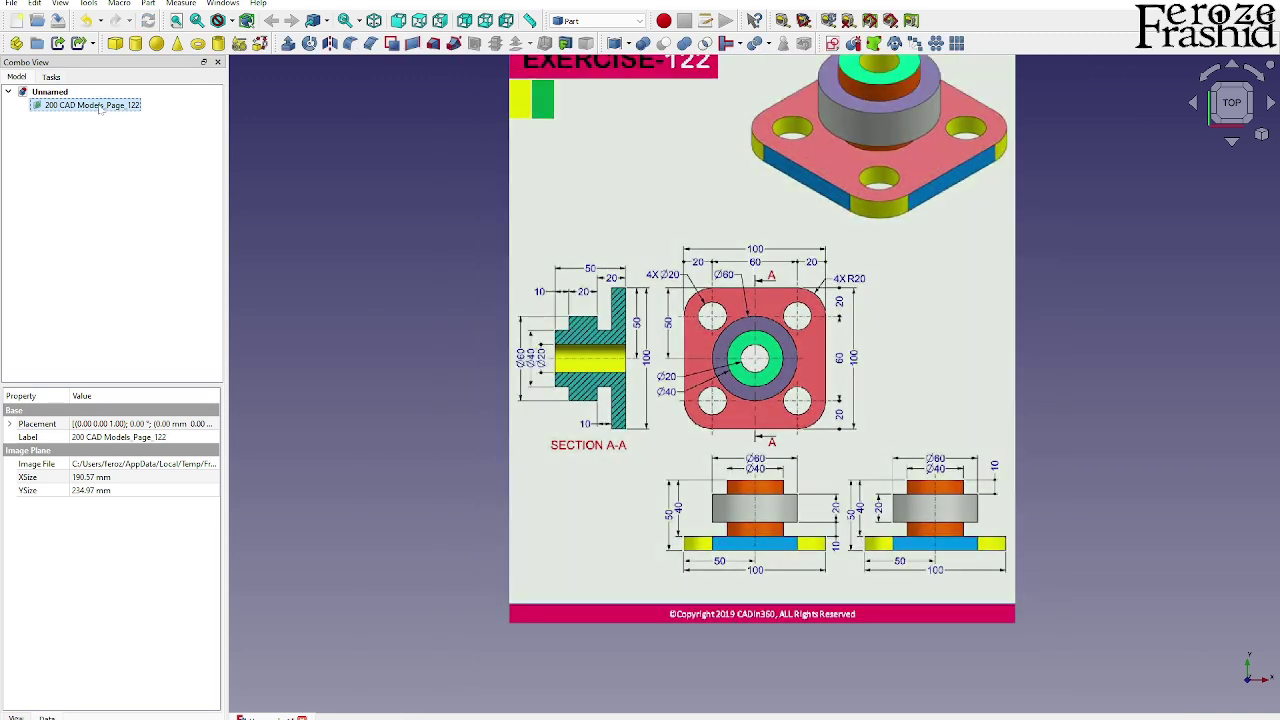
- Hide the reference drawing image and create a new sketch on the XY plane
{"action": "key", "text": "space"}
{"action": "left_click", "coordinate": [277, 69]}
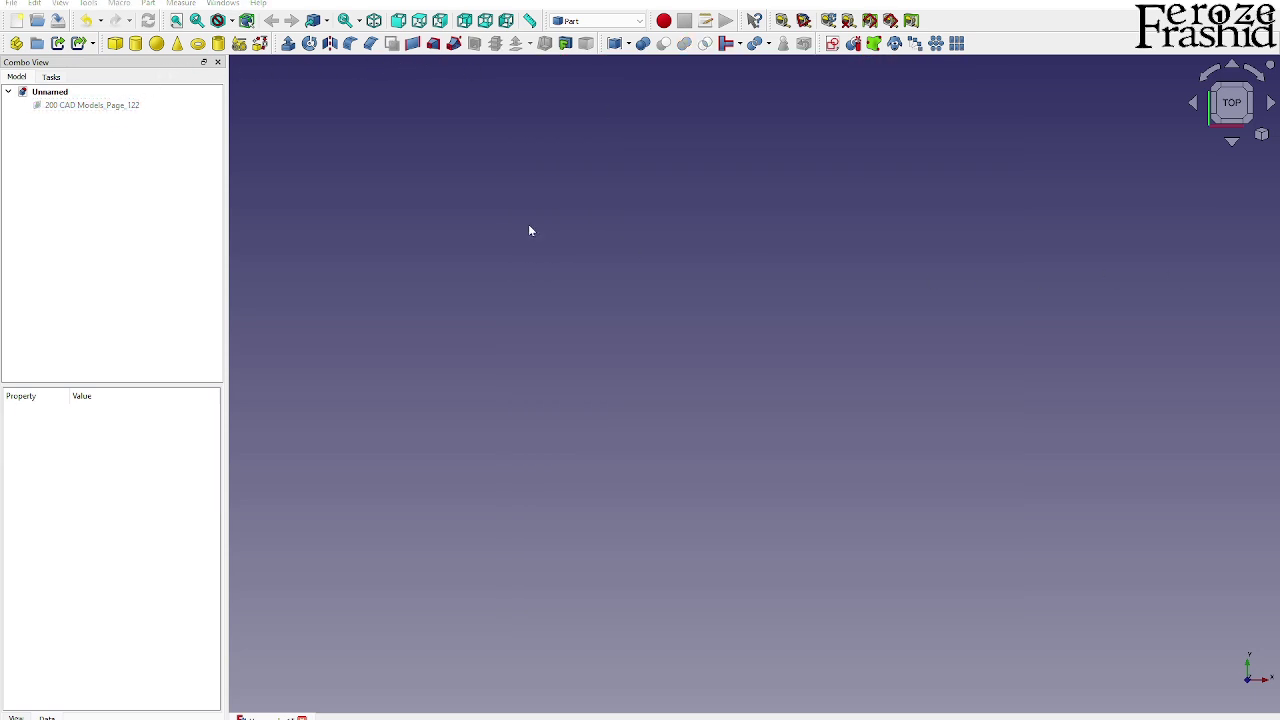
{"action": "left_click", "coordinate": [836, 50]}
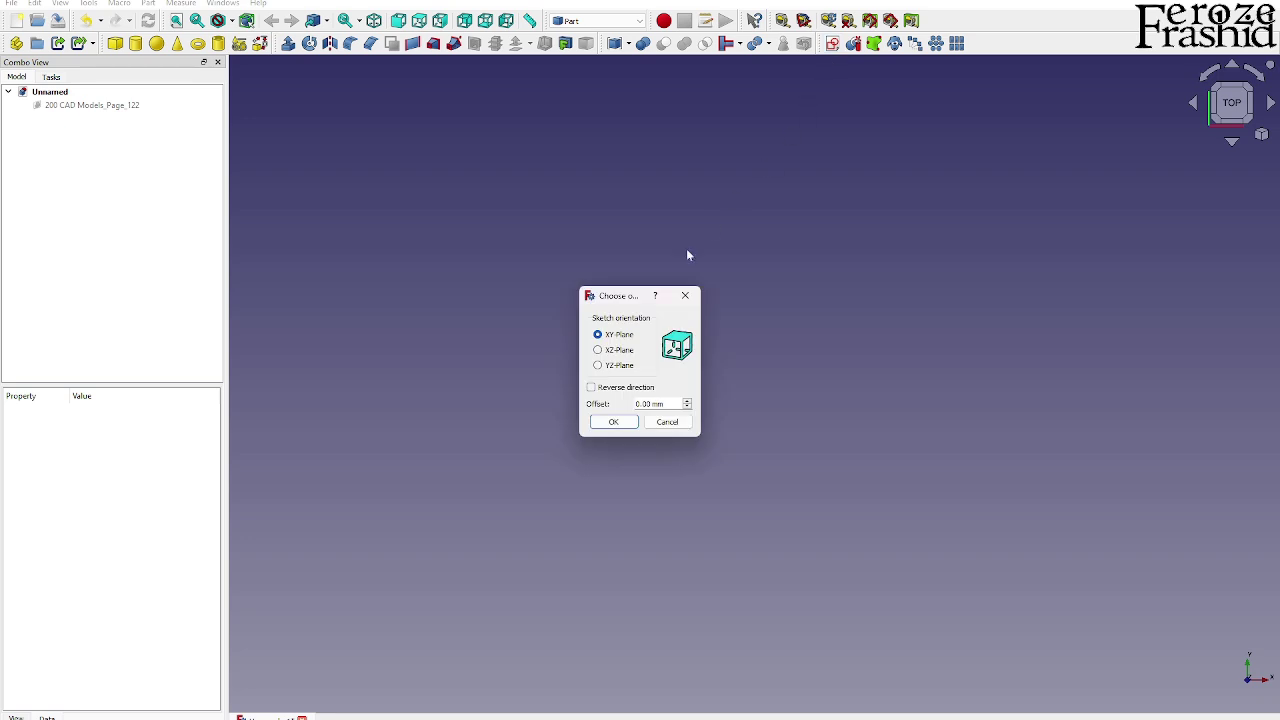
{"action": "left_click", "coordinate": [613, 421]}
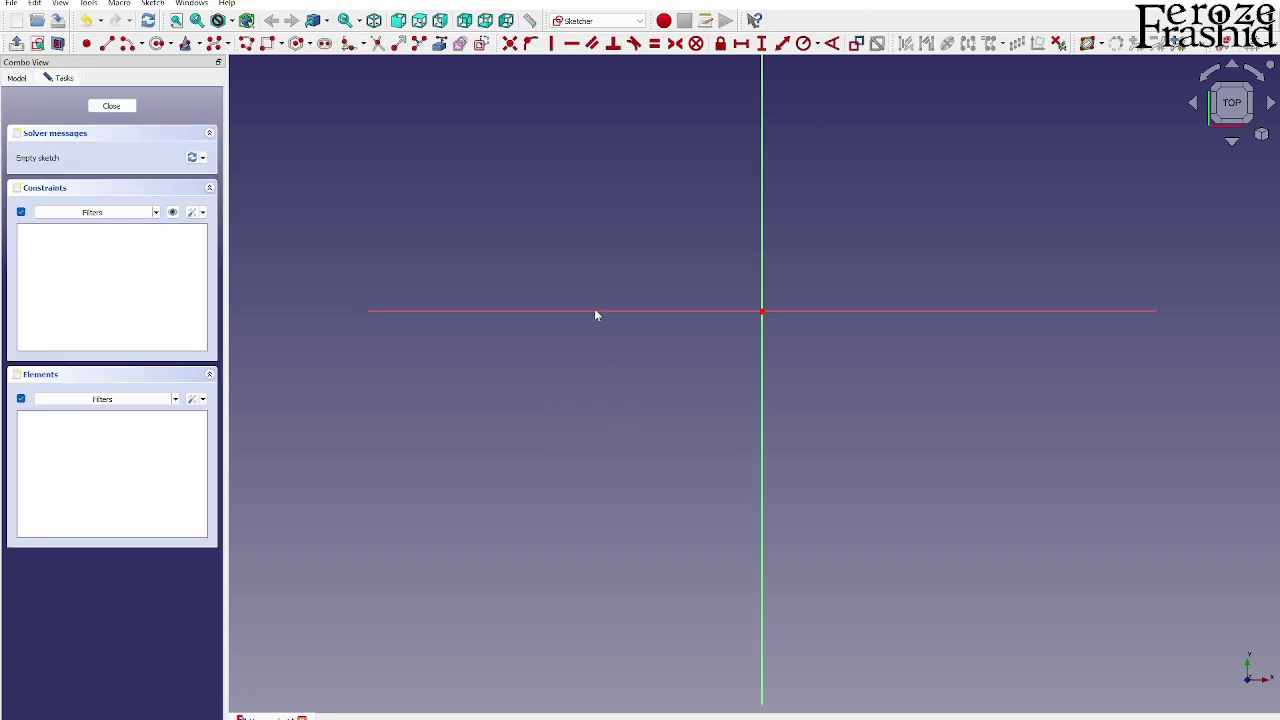
- Sketch a rounded rectangle enclosing the origin as the base plate outline
{"action": "left_click", "coordinate": [282, 44]}
{"action": "left_click", "coordinate": [300, 91]}
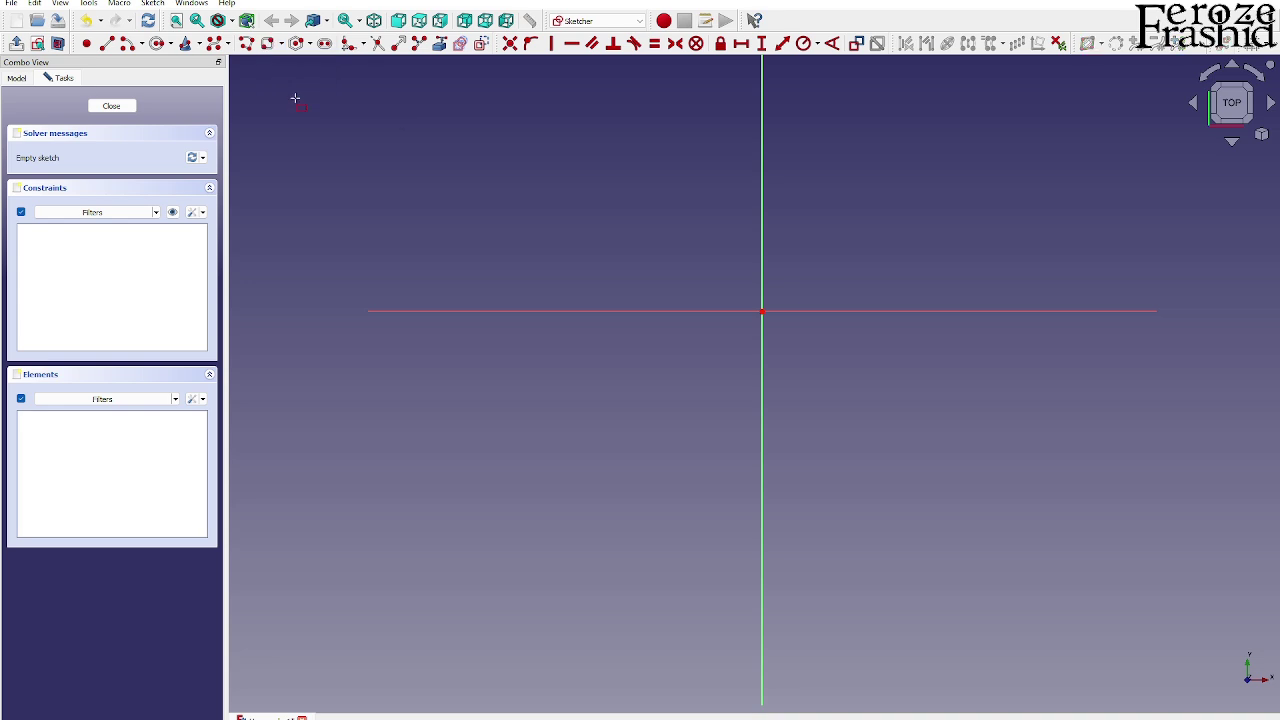
{"action": "left_click", "coordinate": [623, 180]}
{"action": "left_click", "coordinate": [952, 457]}
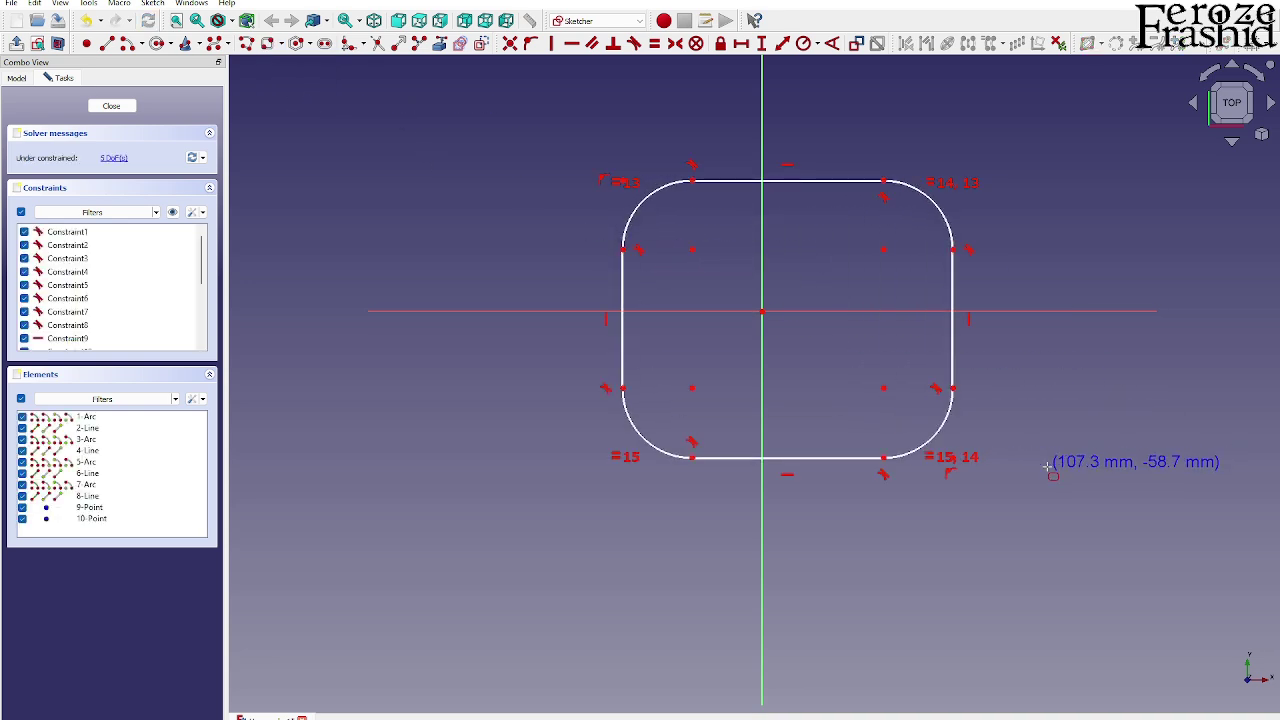
- Constrain two diagonally opposite corner arc centres symmetric about the origin and make the upper horizontal and left vertical edges equal
{"action": "left_click", "coordinate": [692, 249]}
{"action": "left_click", "coordinate": [883, 388]}
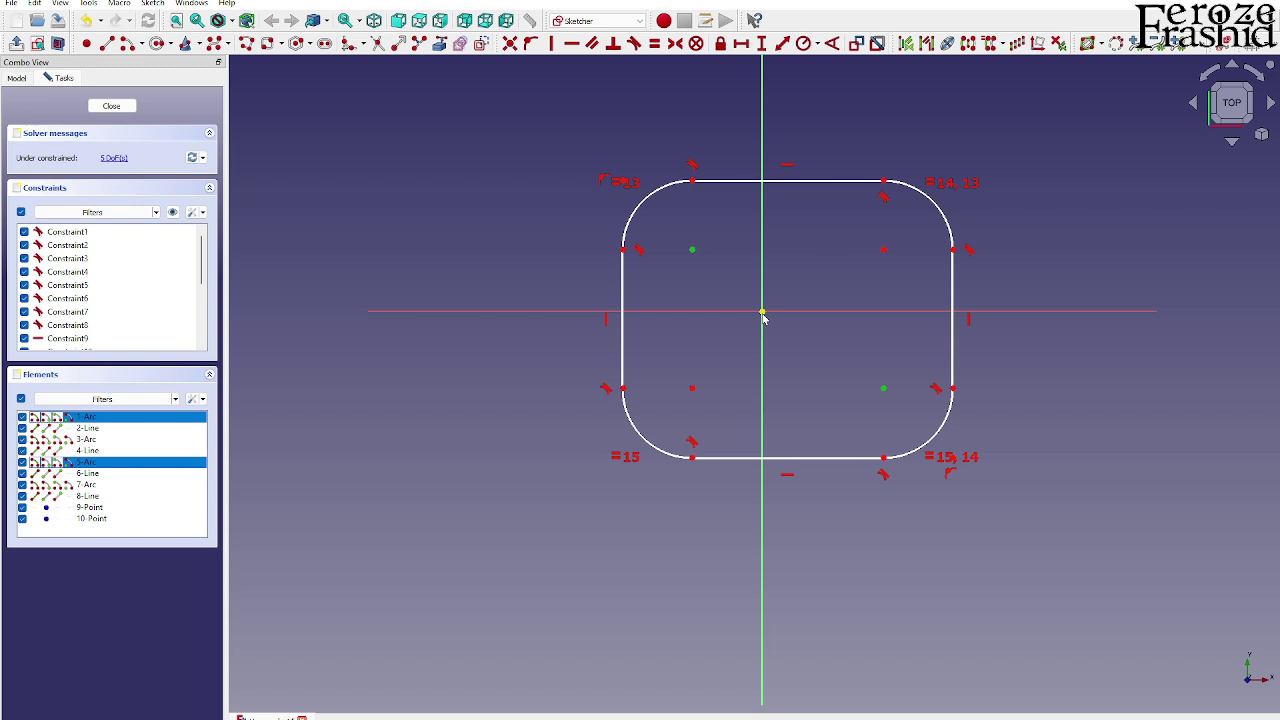
{"action": "left_click", "coordinate": [762, 311]}
{"action": "left_click", "coordinate": [675, 43]}
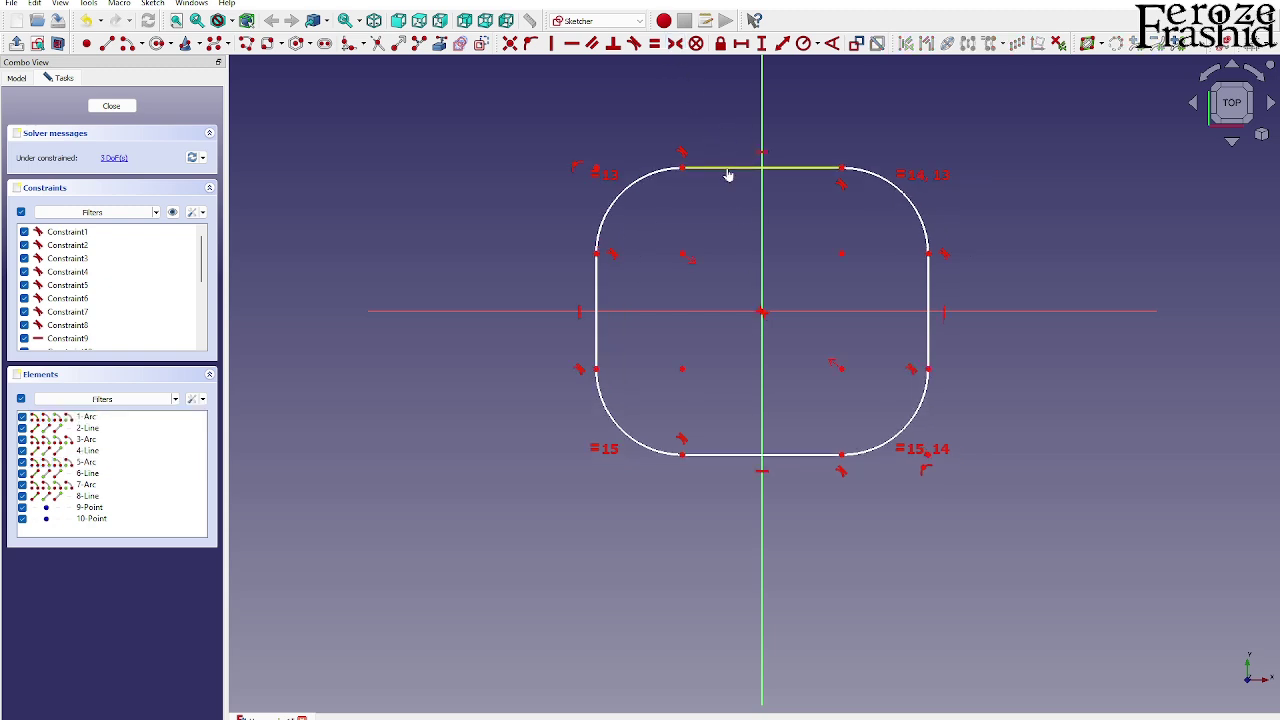
{"action": "left_click", "coordinate": [728, 168]}
{"action": "left_click", "coordinate": [597, 289]}
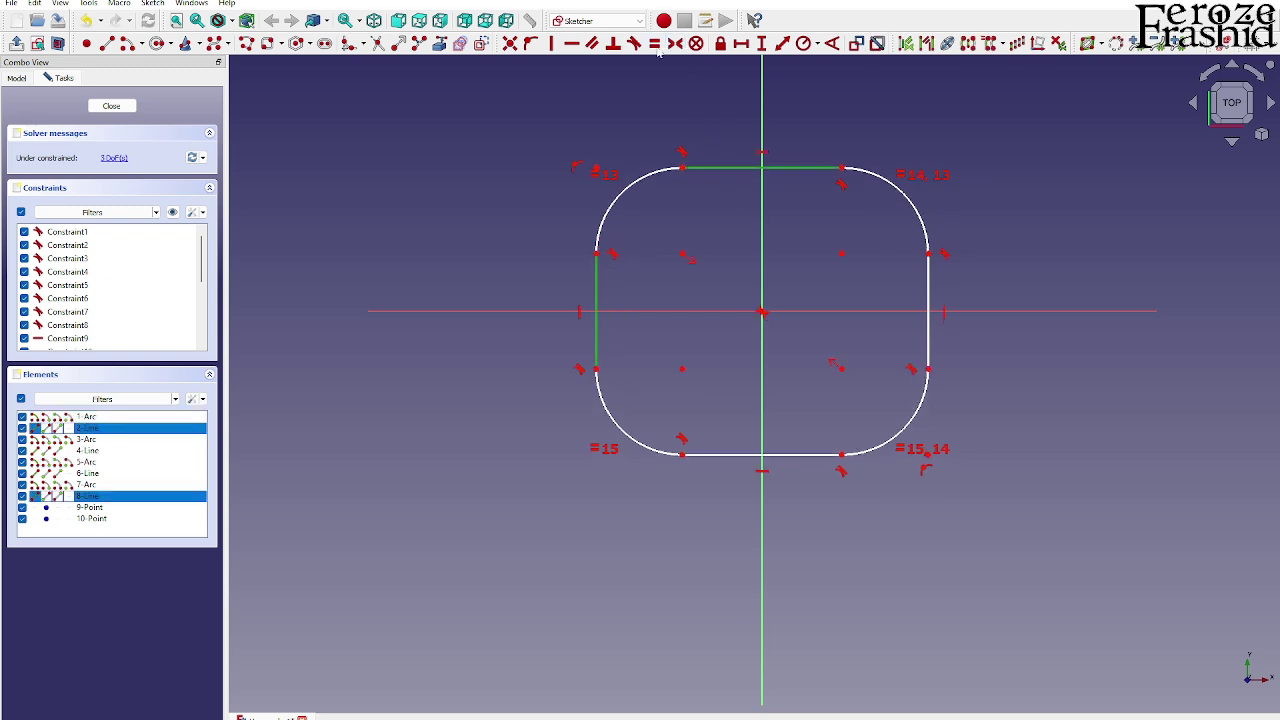
{"action": "left_click", "coordinate": [654, 43]}
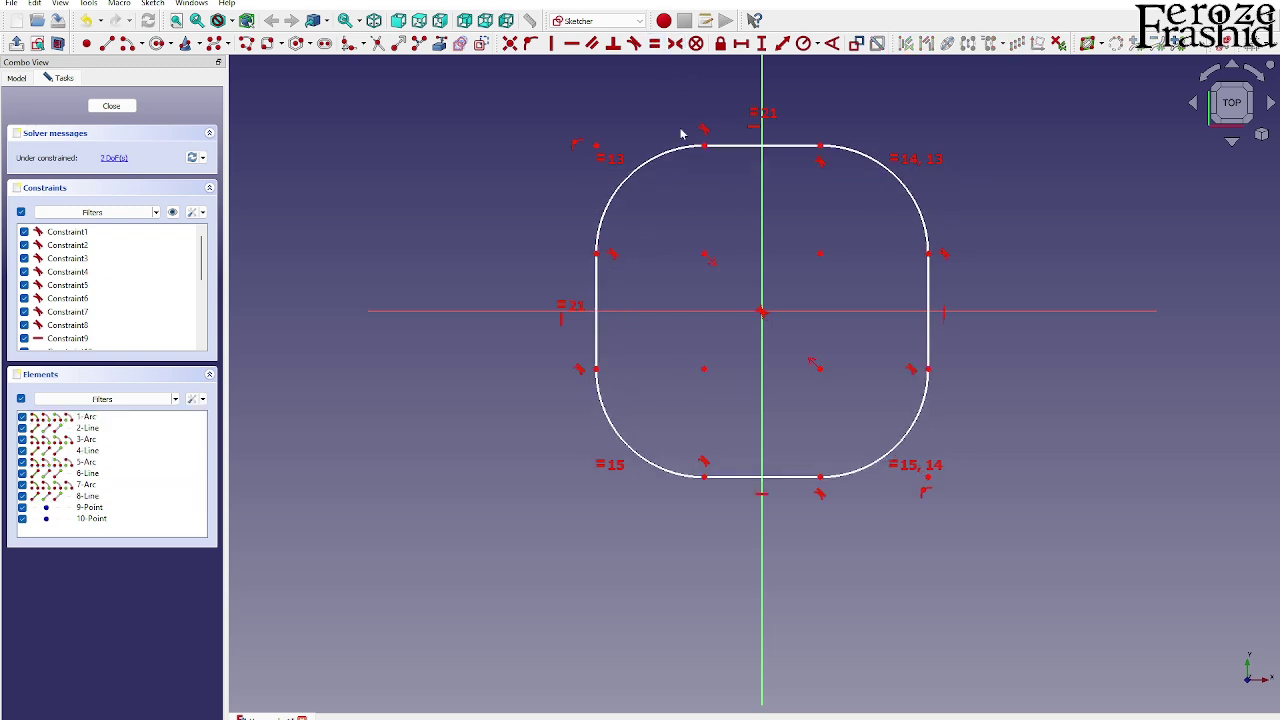
- Dimension the vertical distance between the rectangle's upper and lower edges as 100 mm and place the dimension outside the profile
{"action": "left_click", "coordinate": [708, 477]}
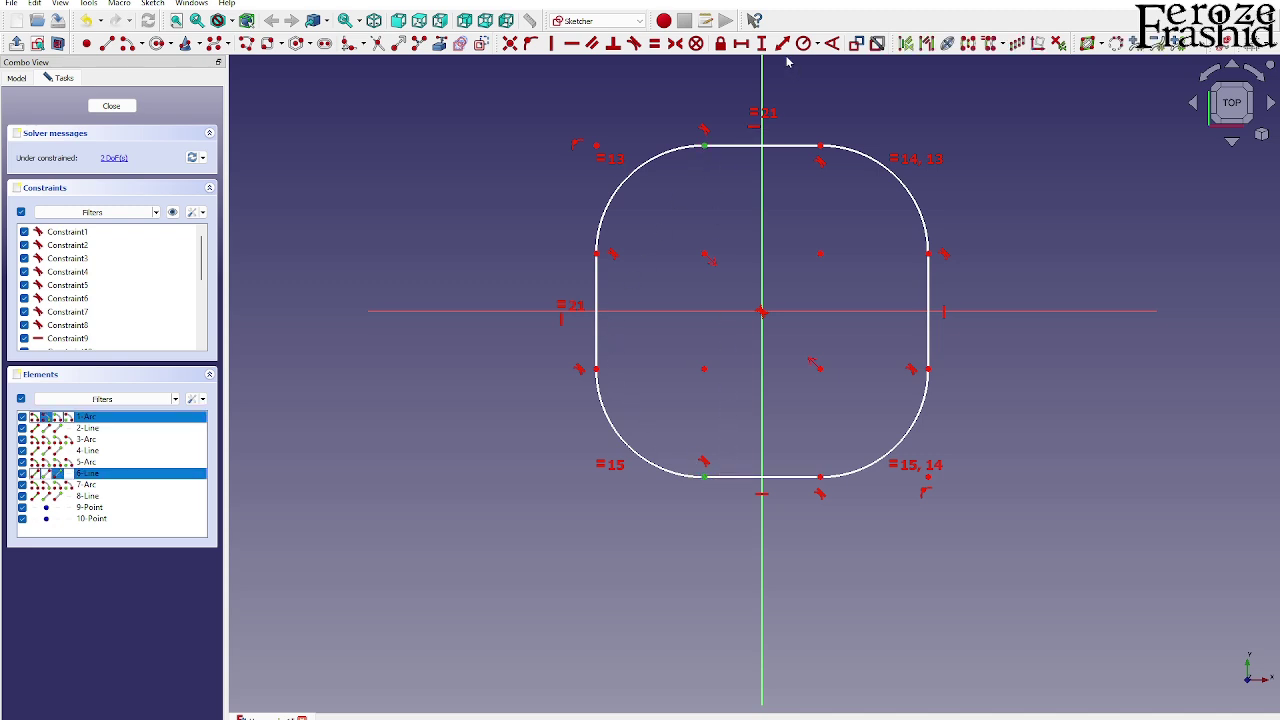
{"action": "left_click", "coordinate": [761, 43]}
{"action": "type", "text": "100"}
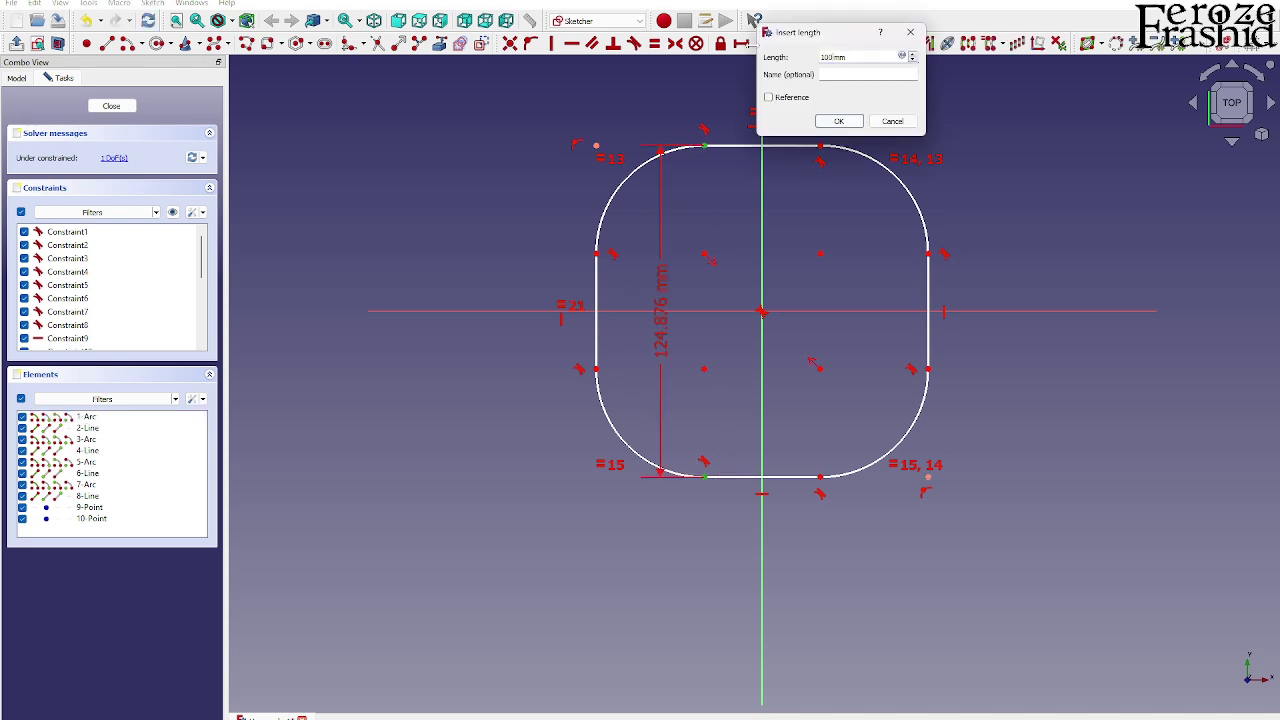
{"action": "key", "text": "Return"}
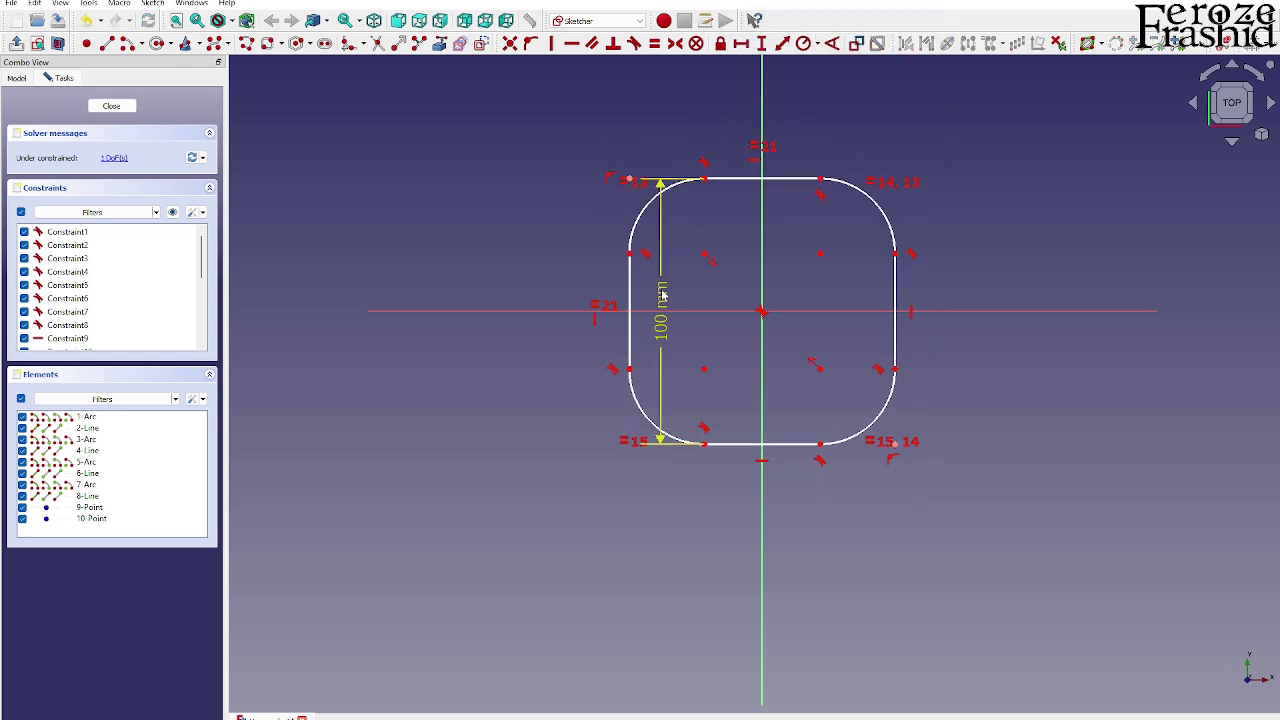
{"action": "left_click_drag", "start_coordinate": [660, 300], "coordinate": [547, 300]}
- Set the upper-left corner arc's radius to 20 mm and finish the sketch
{"action": "left_click", "coordinate": [642, 215]}
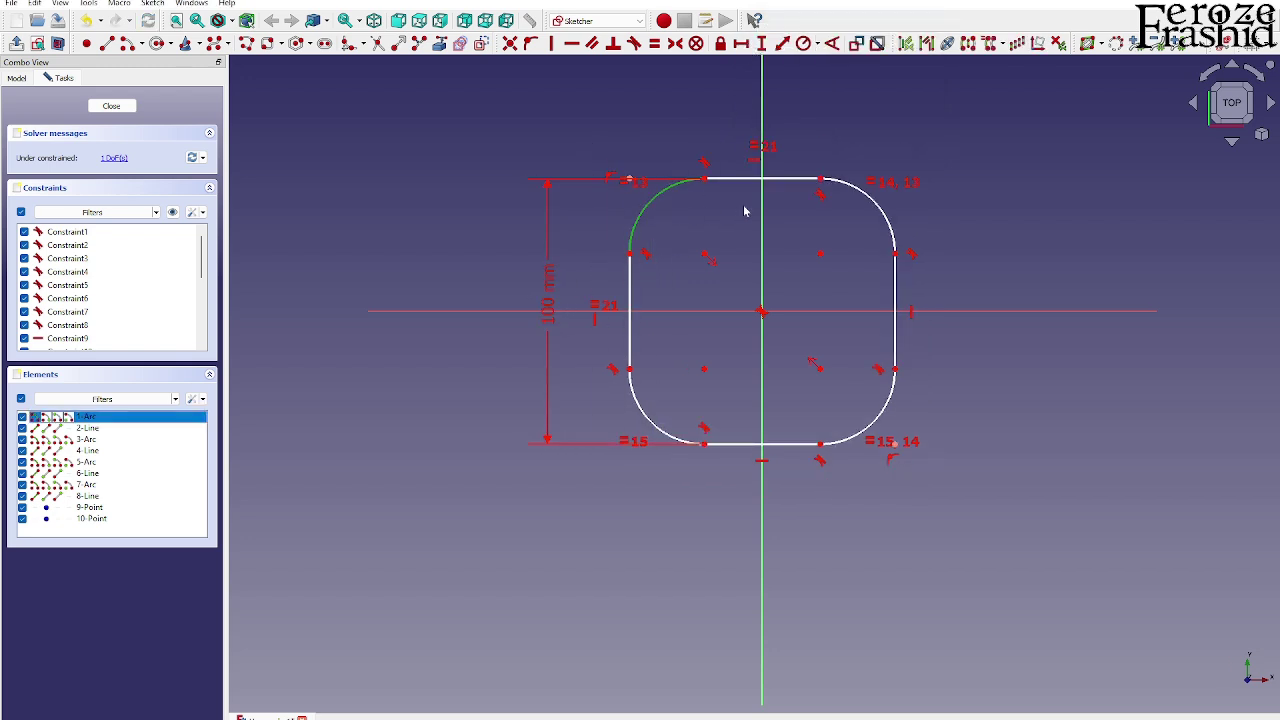
{"action": "left_click", "coordinate": [803, 43]}
{"action": "type", "text": "20mm"}
{"action": "key", "text": "Return"}
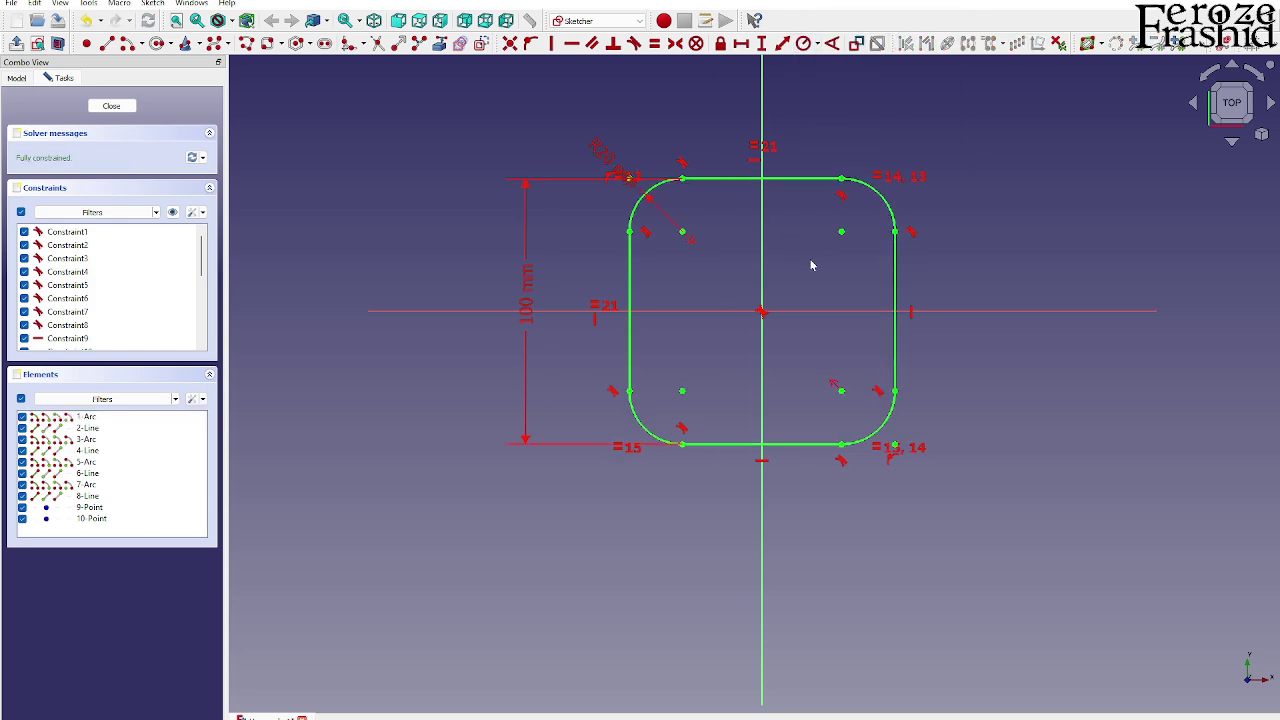
{"action": "left_click", "coordinate": [111, 106]}
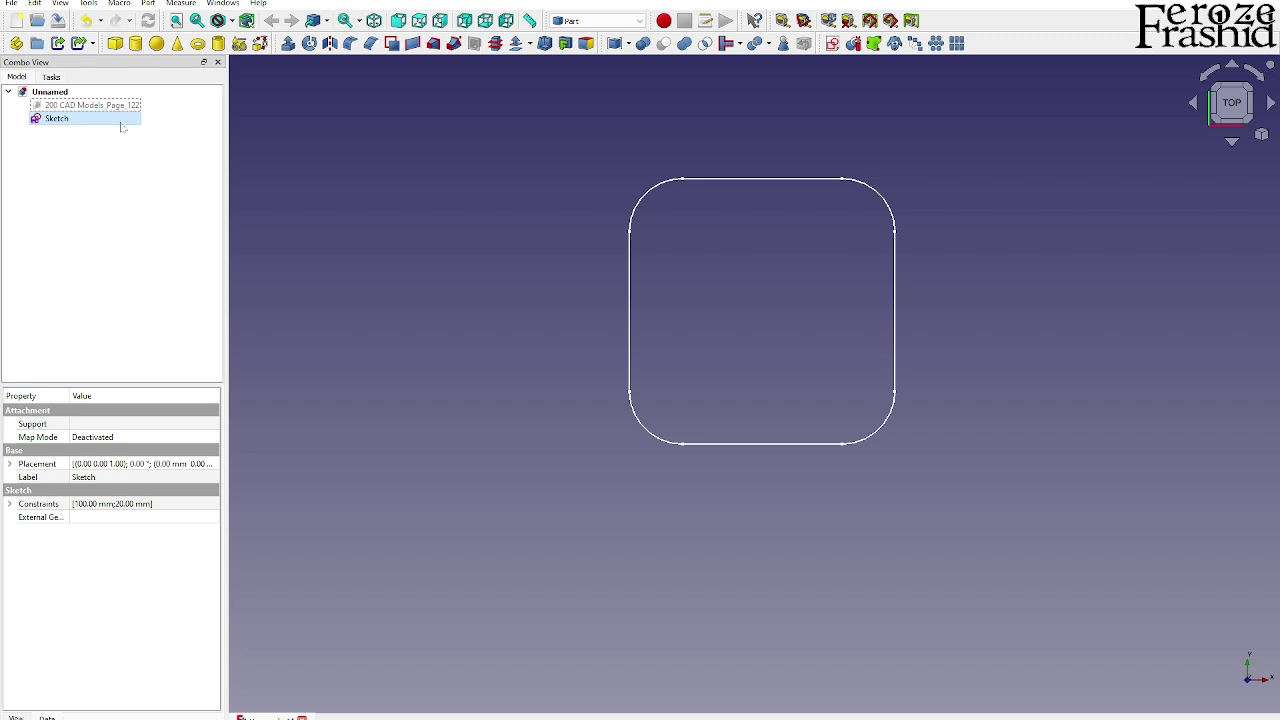
- Rename the base plate sketch as sksBase
{"action": "left_click", "coordinate": [135, 117]}
{"action": "type", "text": "ske"}
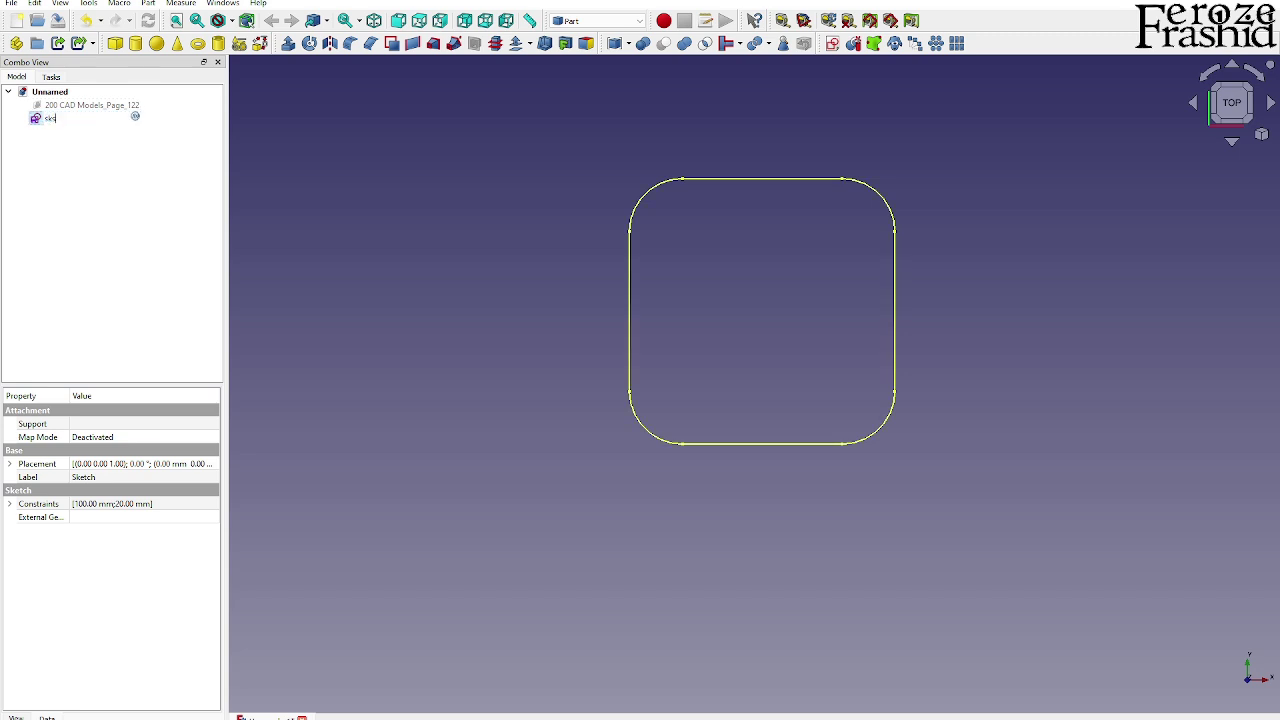
{"action": "type", "text": "Base"}
{"action": "key", "text": "Return"}
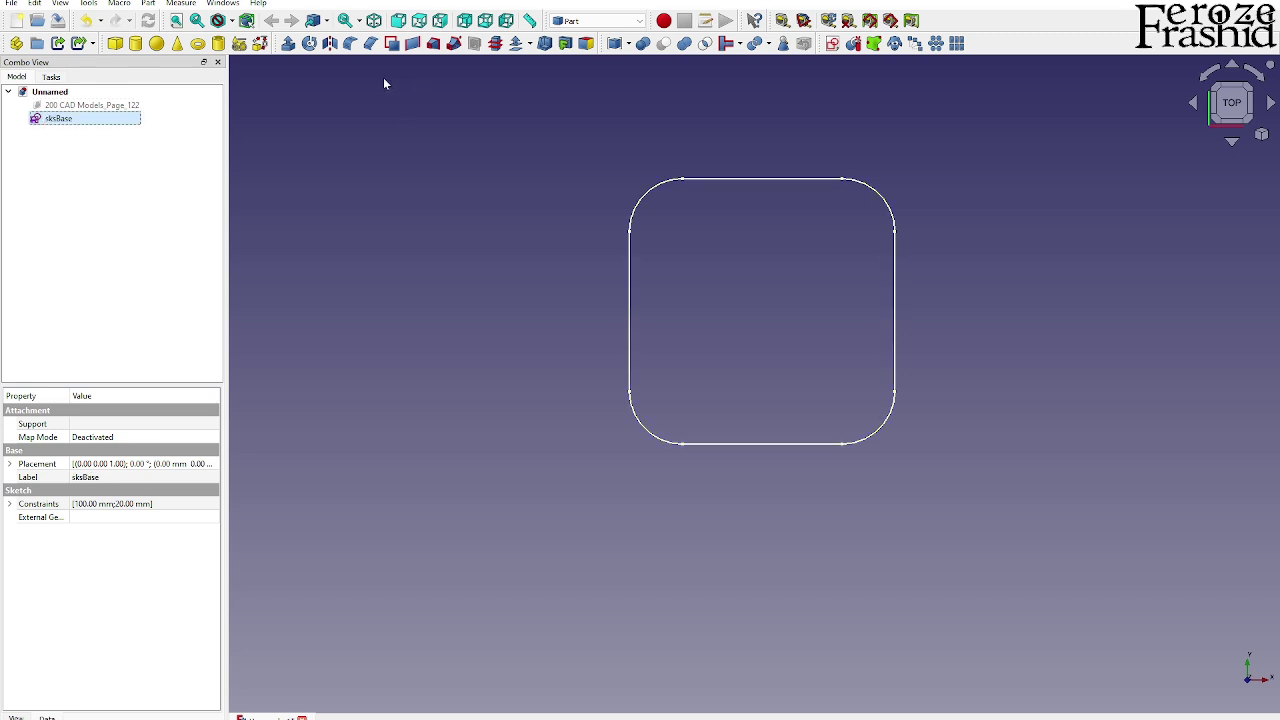
- Extrude the sksBase sketch 10 mm along its normal as a solid
{"action": "left_click", "coordinate": [288, 43]}
{"action": "left_click", "coordinate": [166, 103]}
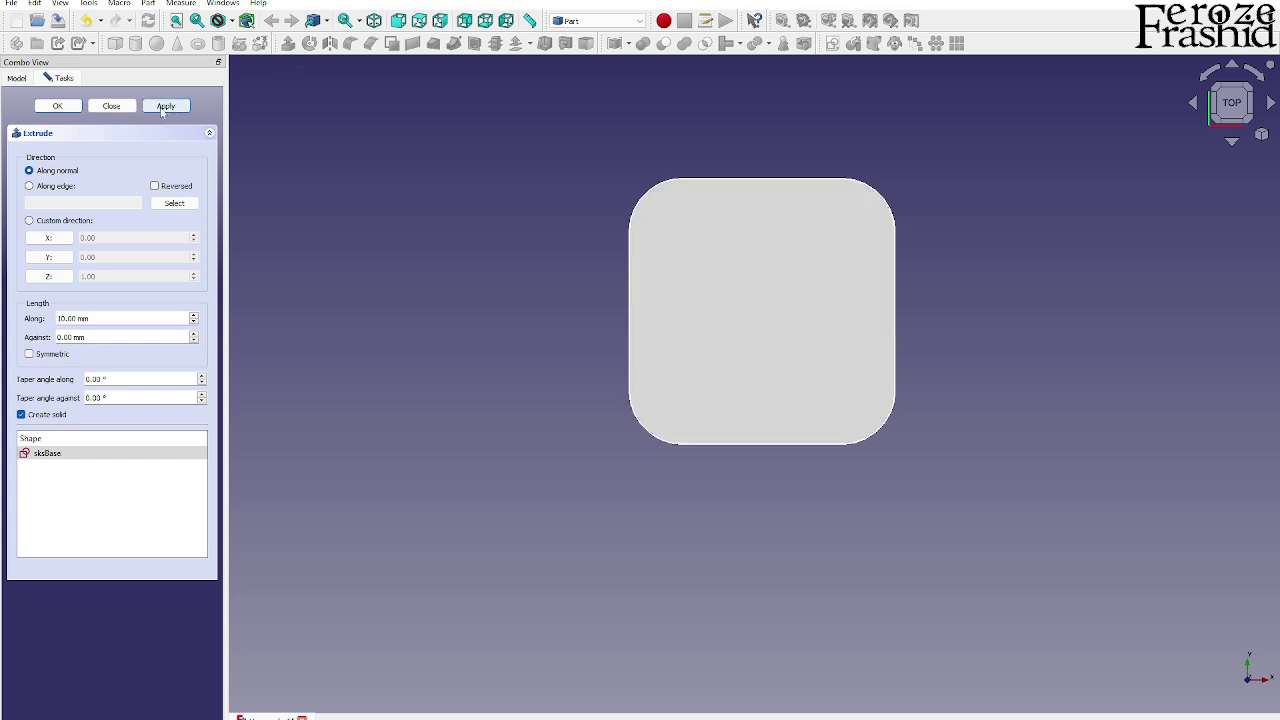
{"action": "left_click", "coordinate": [125, 103]}
{"action": "left_click", "coordinate": [460, 237]}
{"action": "mouse_move", "coordinate": [846, 432]}
{"action": "middle_mouse_down"}
{"action": "mouse_move", "coordinate": [741, 391]}
{"action": "mouse_move", "coordinate": [679, 455]}
{"action": "mouse_move", "coordinate": [763, 486]}
{"action": "mouse_move", "coordinate": [778, 474]}
{"action": "middle_mouse_up"}
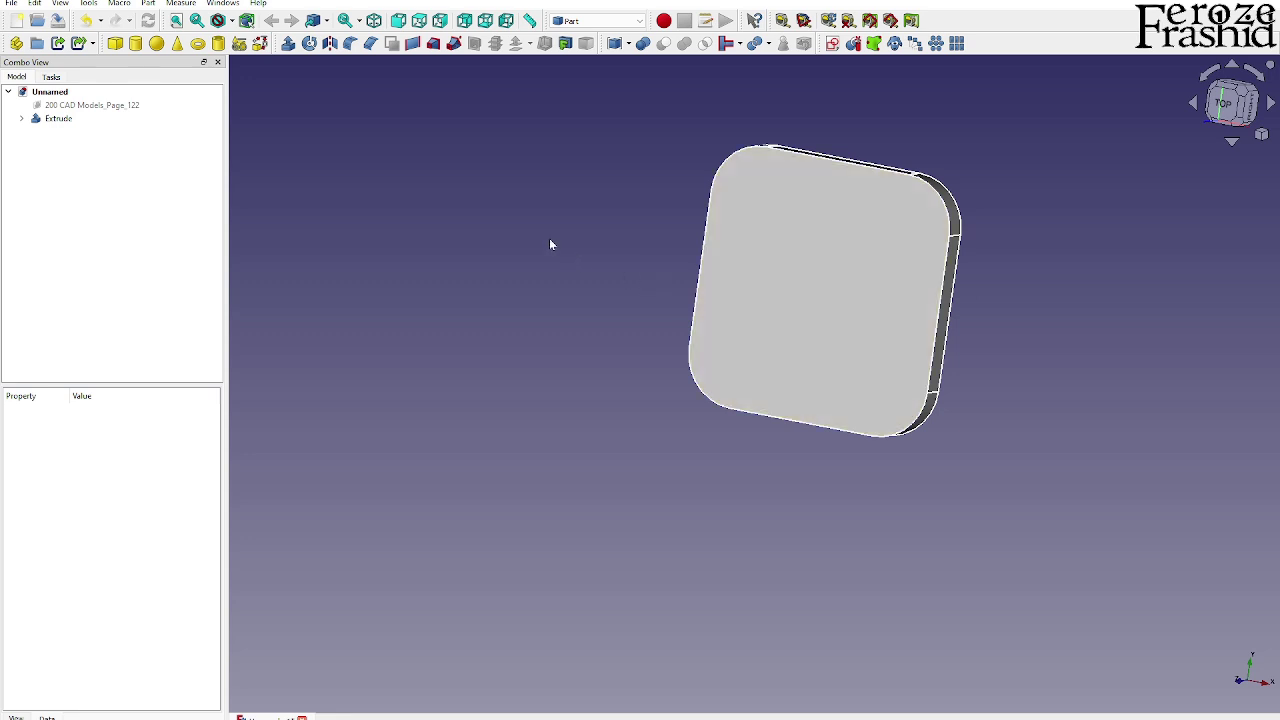
- Add a cylinder at the plate's centre with a radius of 20 mm and a height of 50 mm
{"action": "left_click", "coordinate": [135, 43]}
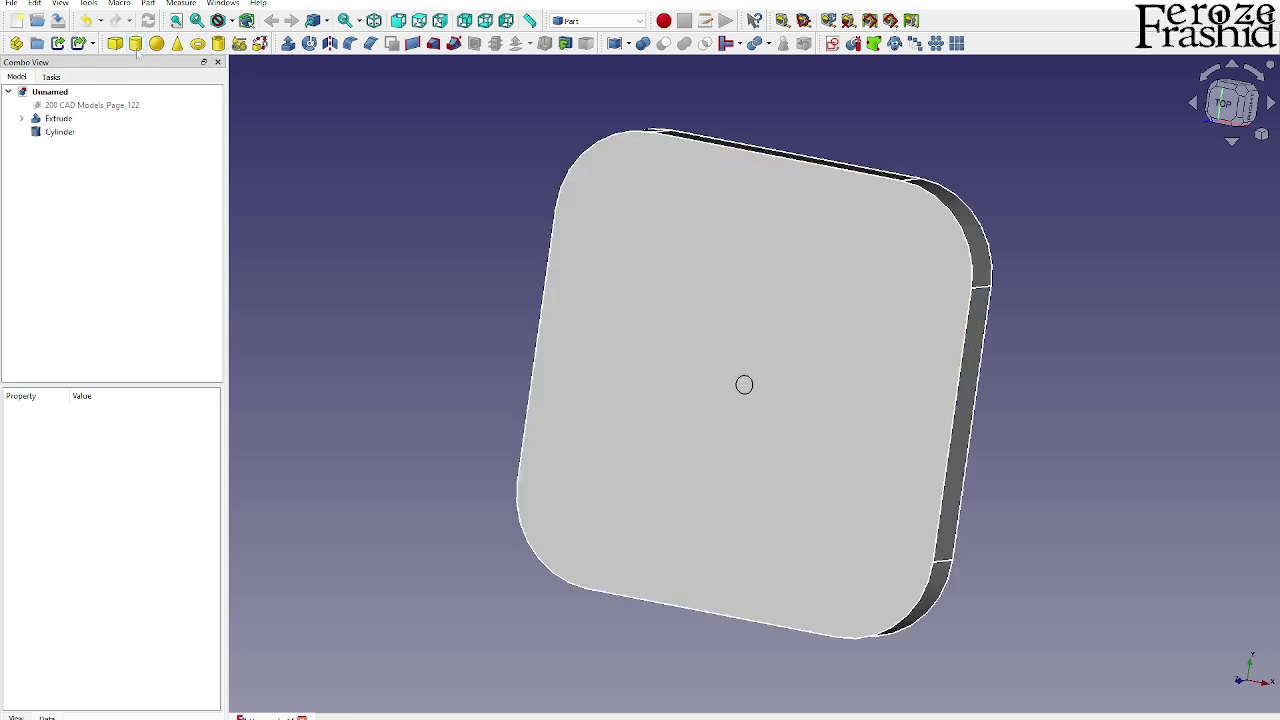
{"action": "left_click", "coordinate": [58, 118]}
{"action": "left_click", "coordinate": [72, 133]}
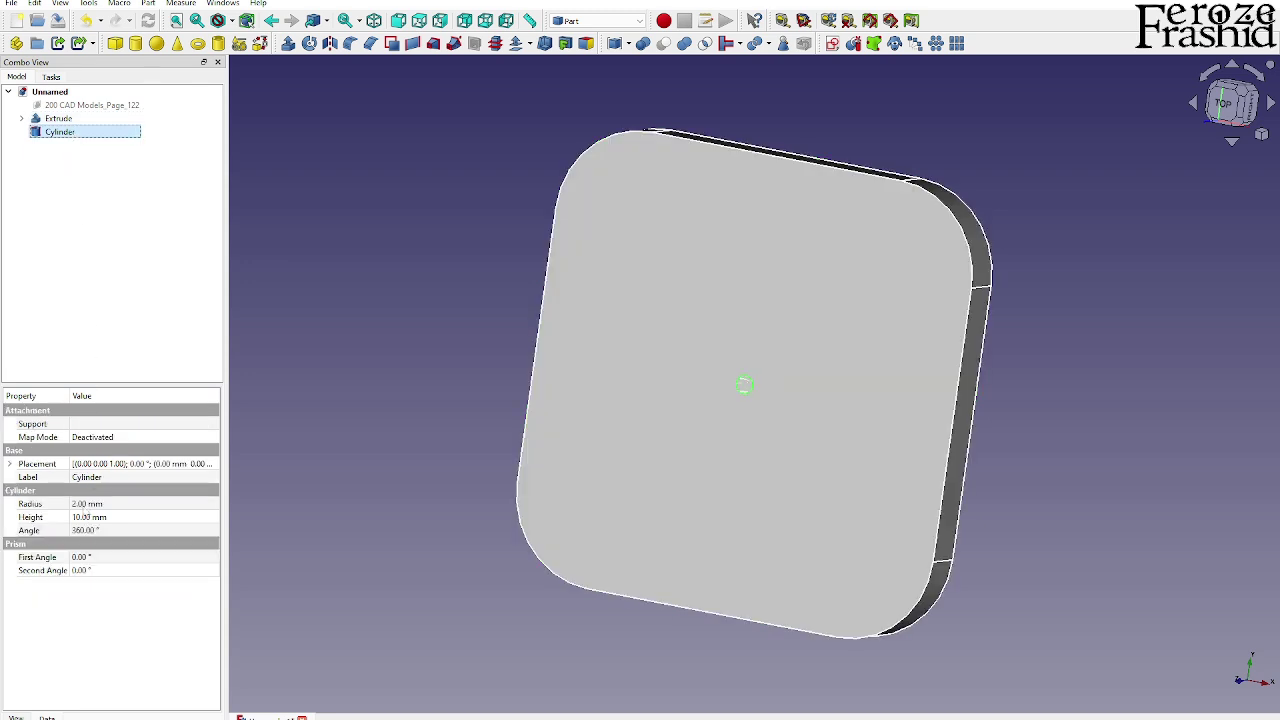
{"action": "left_click", "coordinate": [86, 505]}
{"action": "type", "text": "20"}
{"action": "key", "text": "Return"}
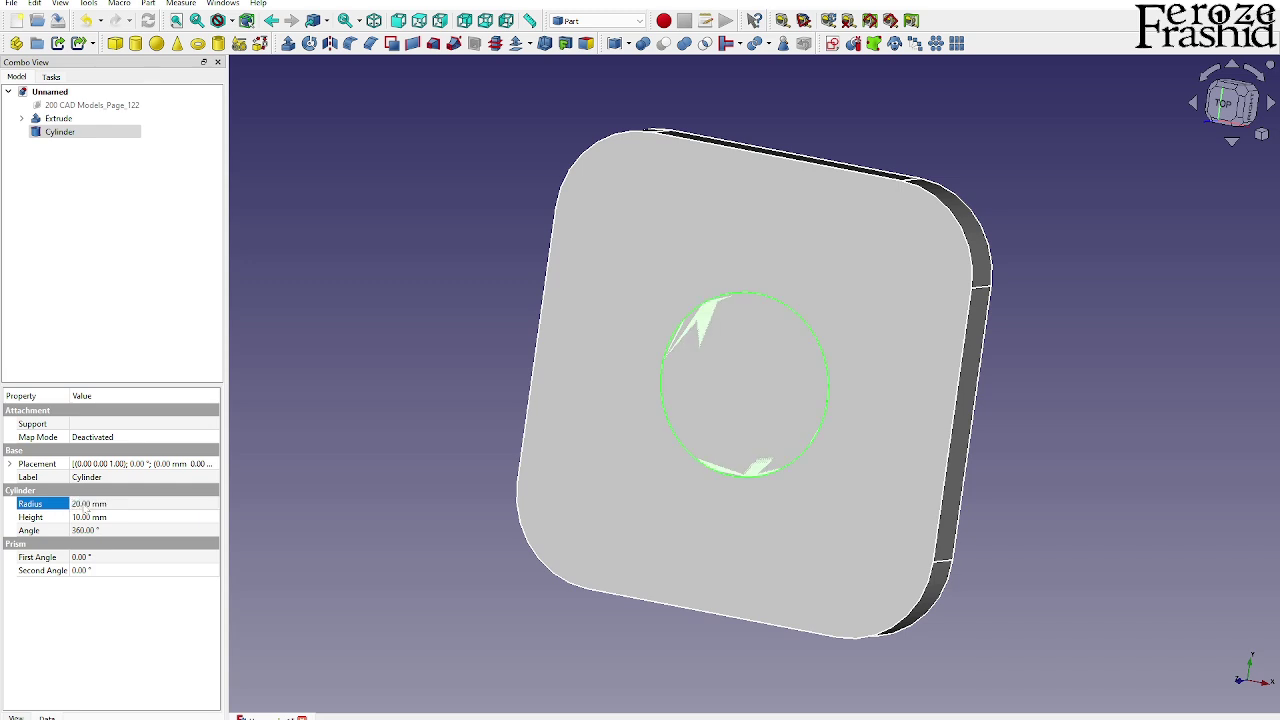
{"action": "left_click", "coordinate": [93, 517]}
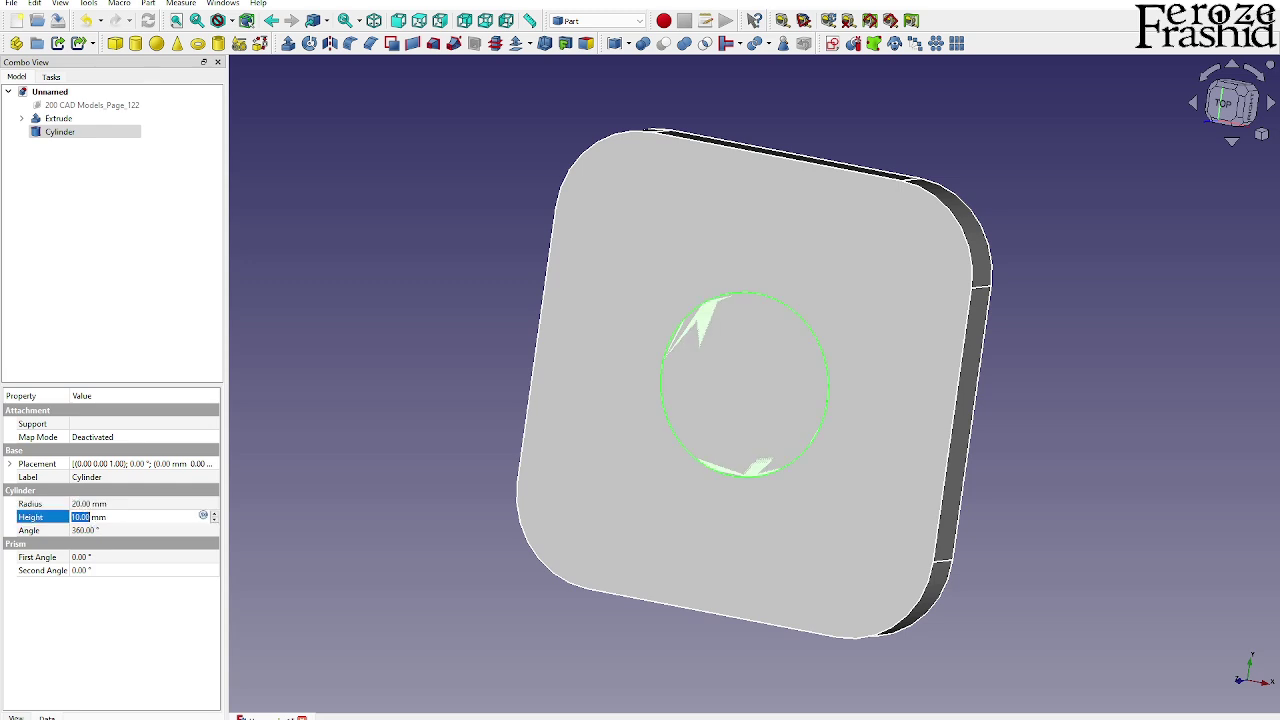
{"action": "type", "text": "50"}
{"action": "key", "text": "Return"}
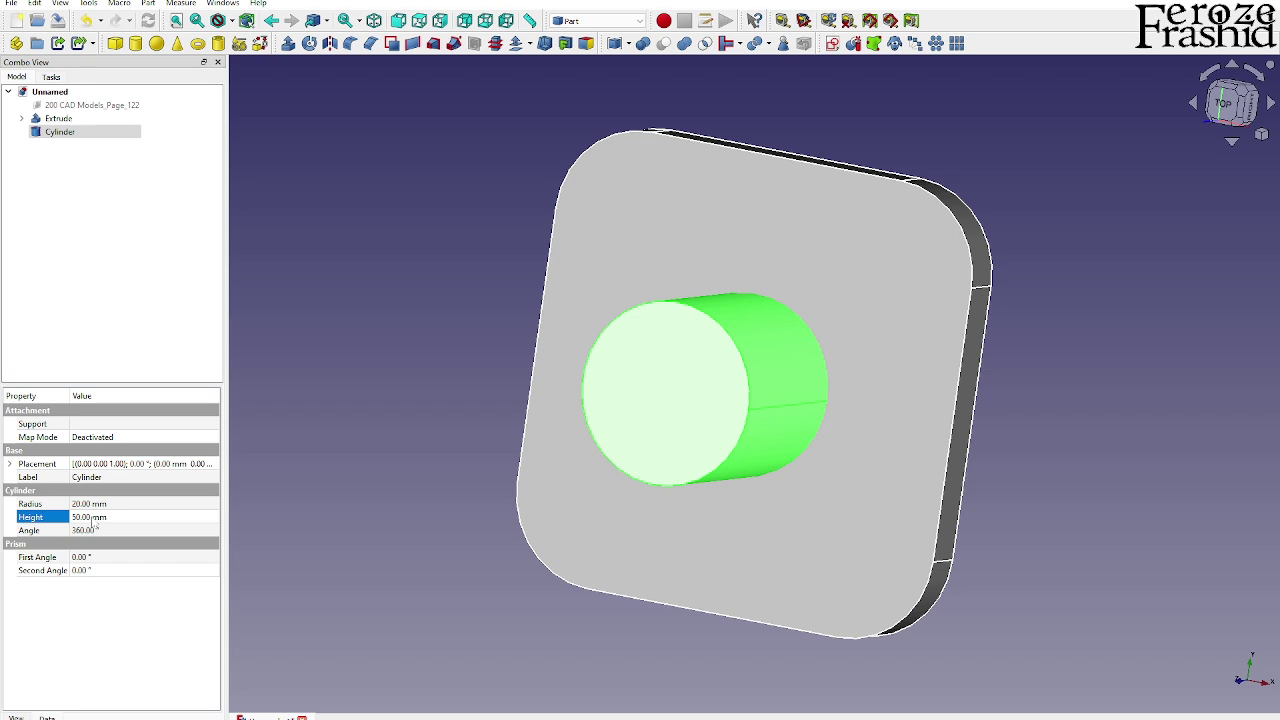
{"action": "left_click", "coordinate": [118, 357]}
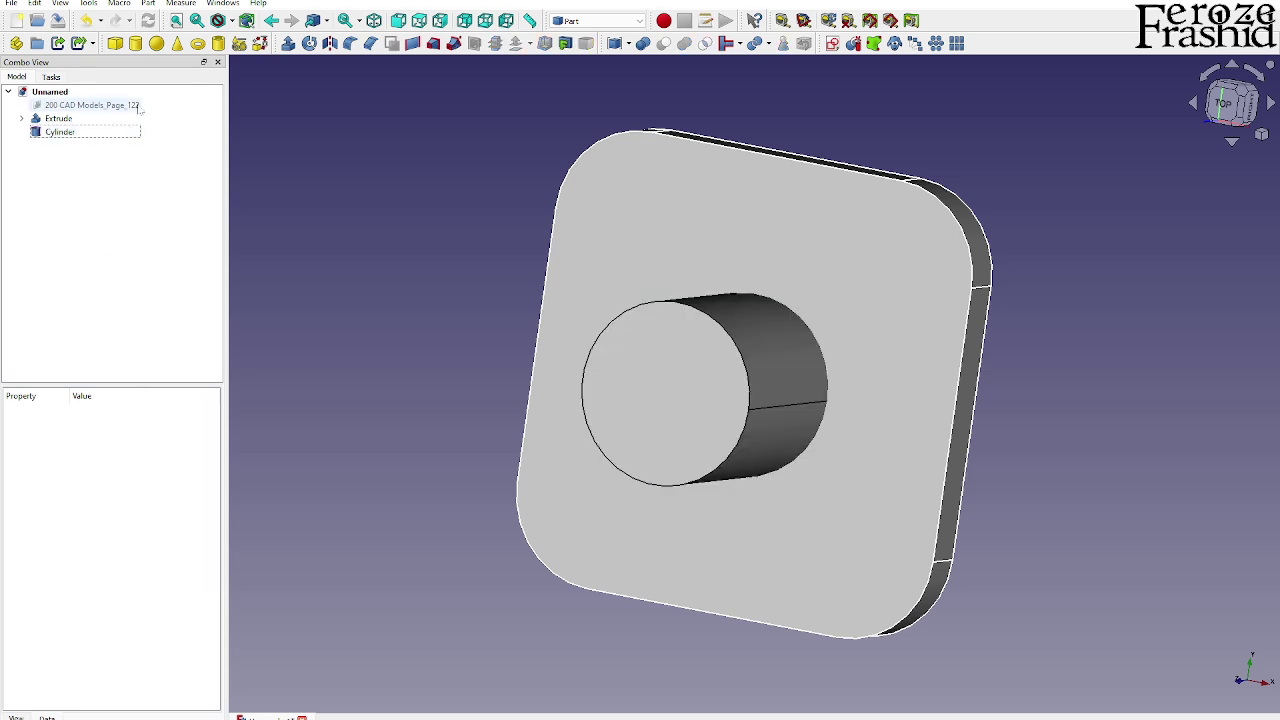
- Add a second cylinder at the plate's centre with a radius of 30 mm and a height of 20 mm
{"action": "left_click", "coordinate": [135, 43]}
{"action": "left_click", "coordinate": [66, 147]}
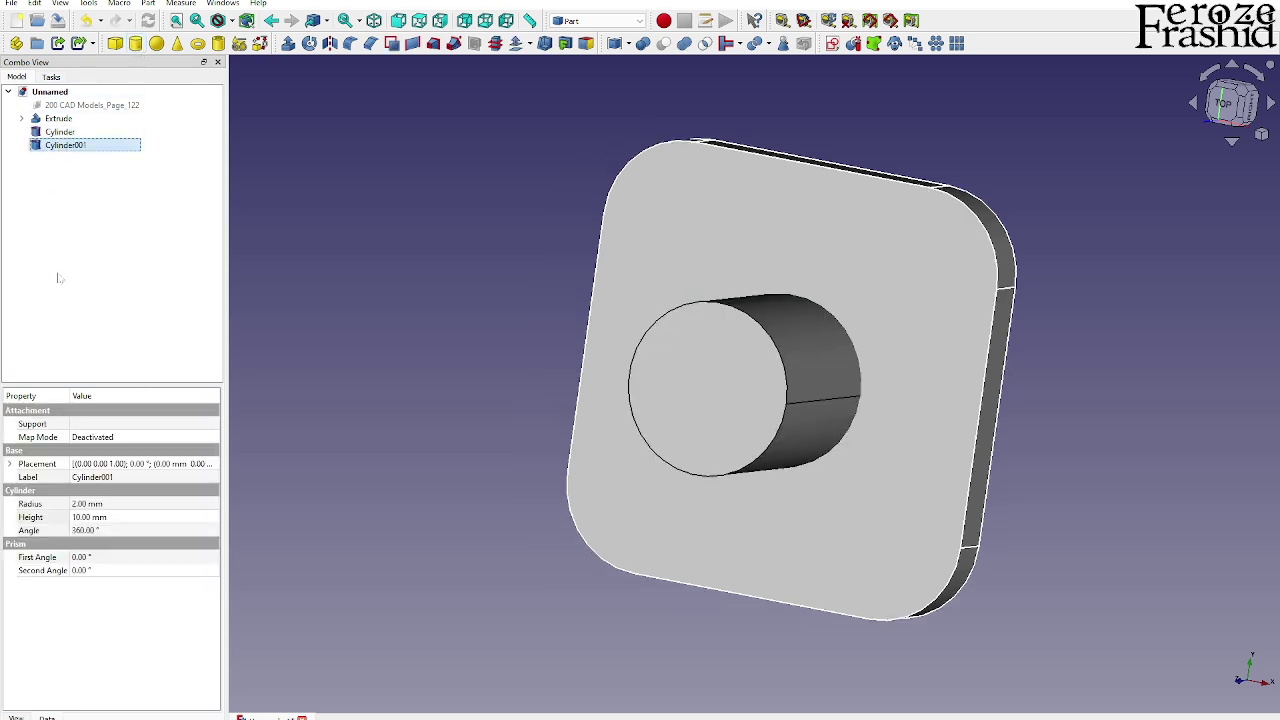
{"action": "double_click", "coordinate": [83, 505]}
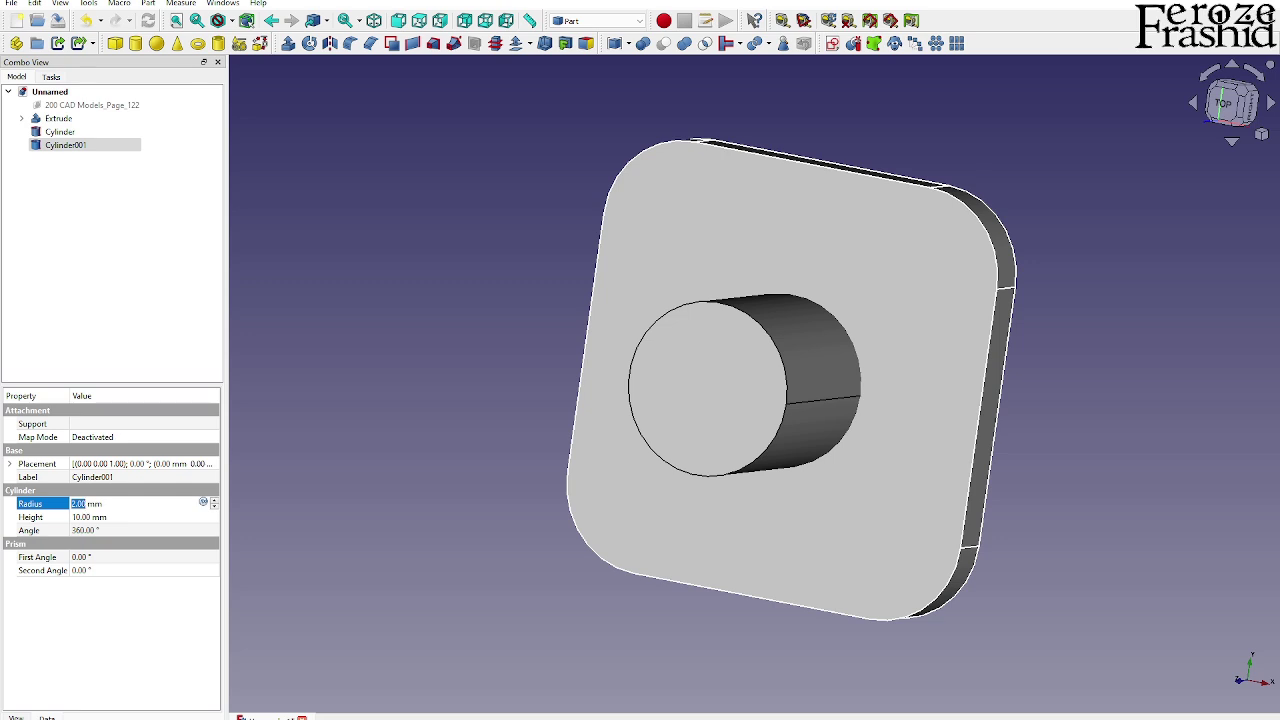
{"action": "type", "text": "30"}
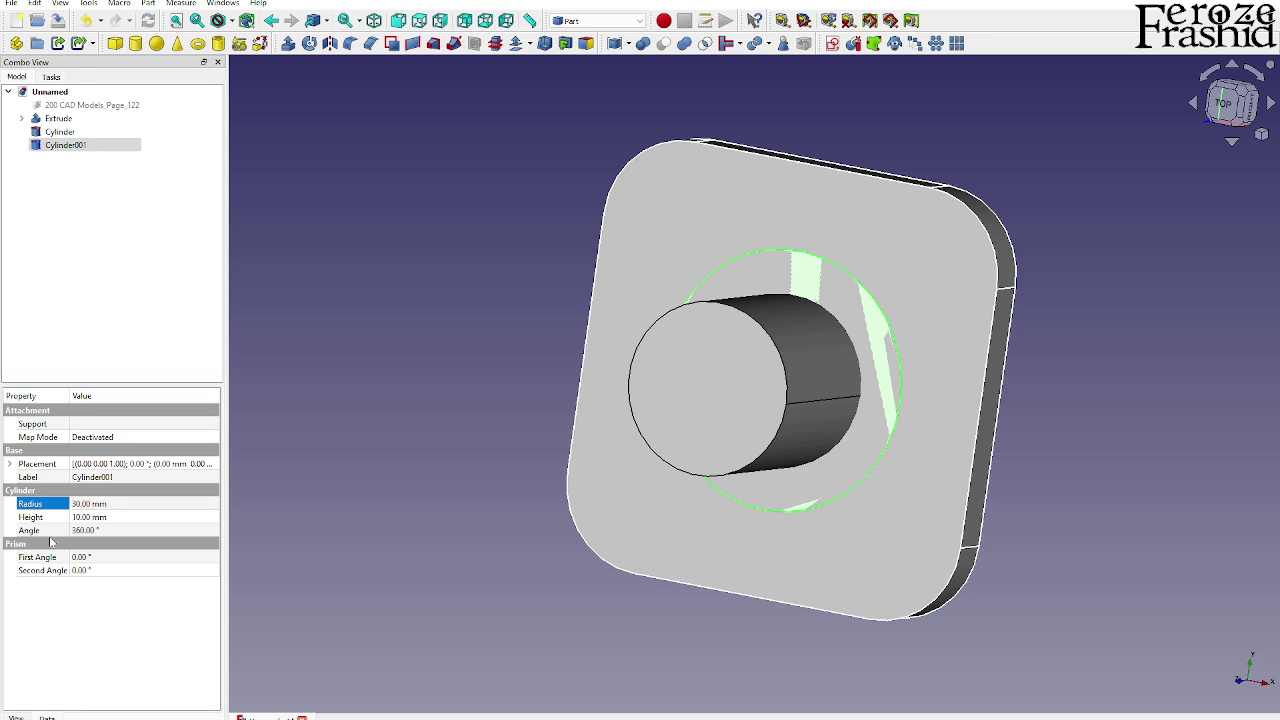
{"action": "key", "text": "Tab"}
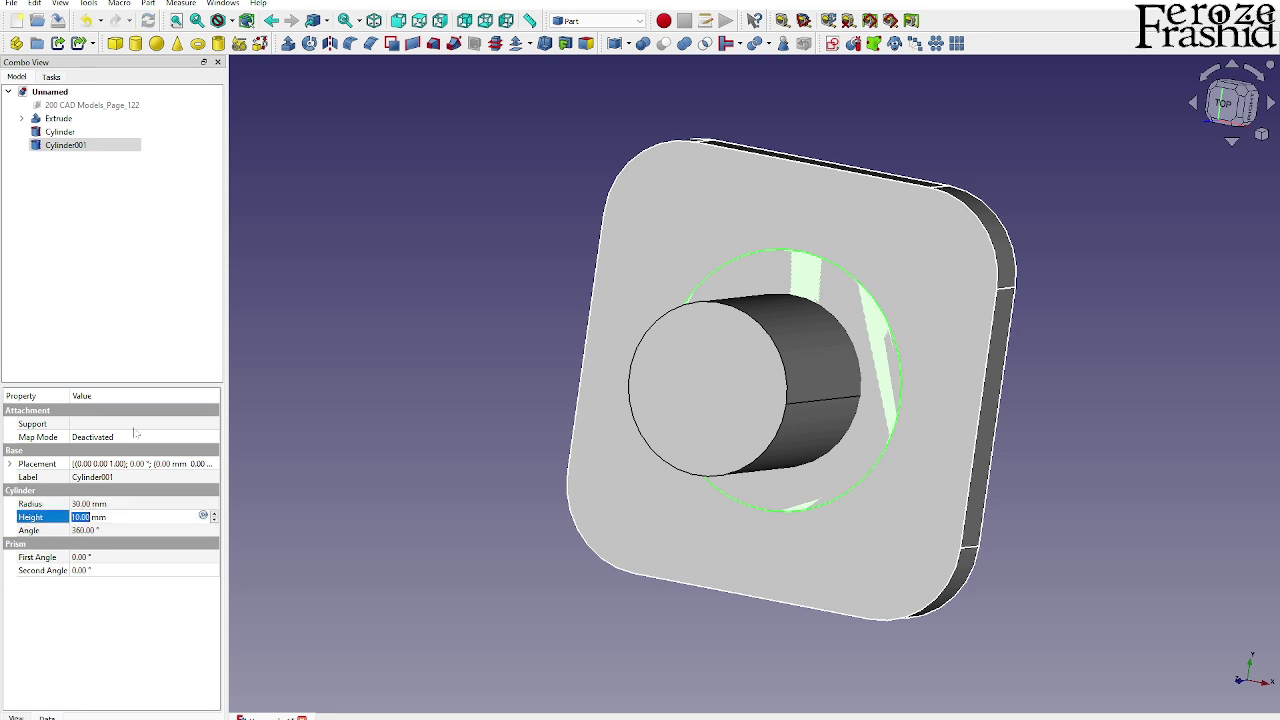
{"action": "type", "text": "20"}
{"action": "key", "text": "Return"}
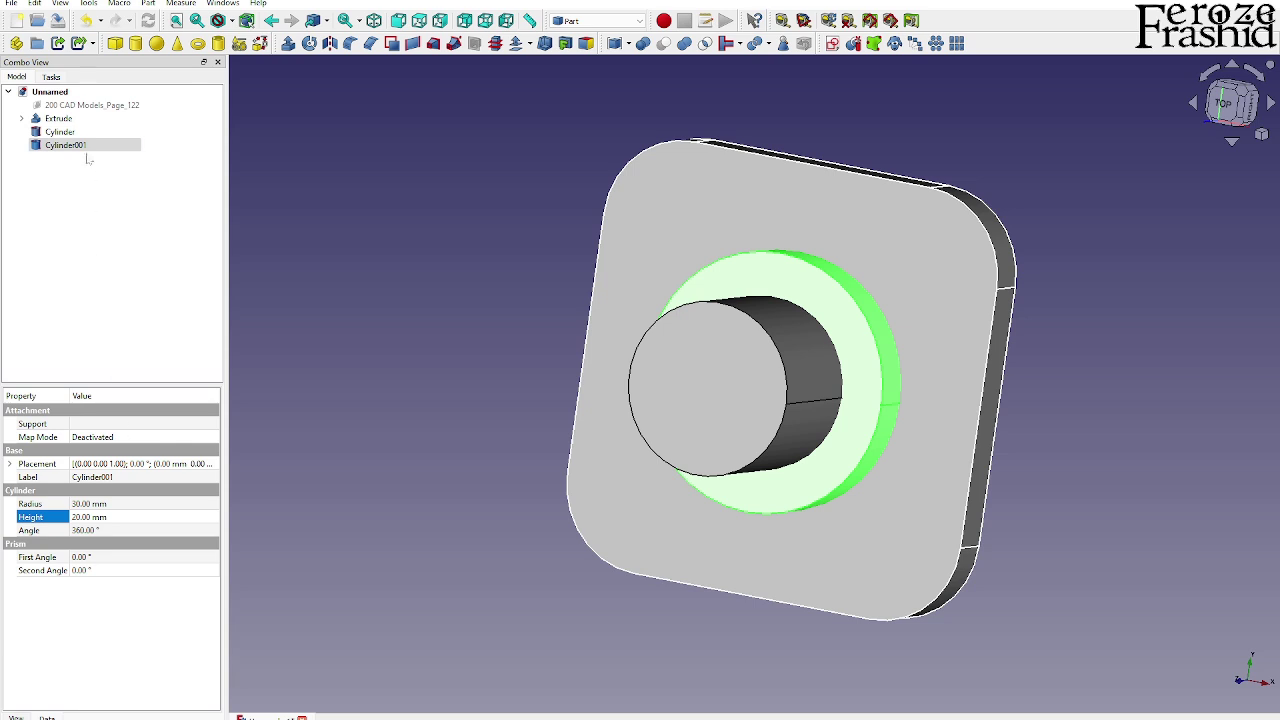
- Move the 30 mm radius cylinder 18.75 mm along Z away from the plate with the transform manipulator
{"action": "right_click", "coordinate": [86, 145]}
{"action": "left_click", "coordinate": [128, 162]}
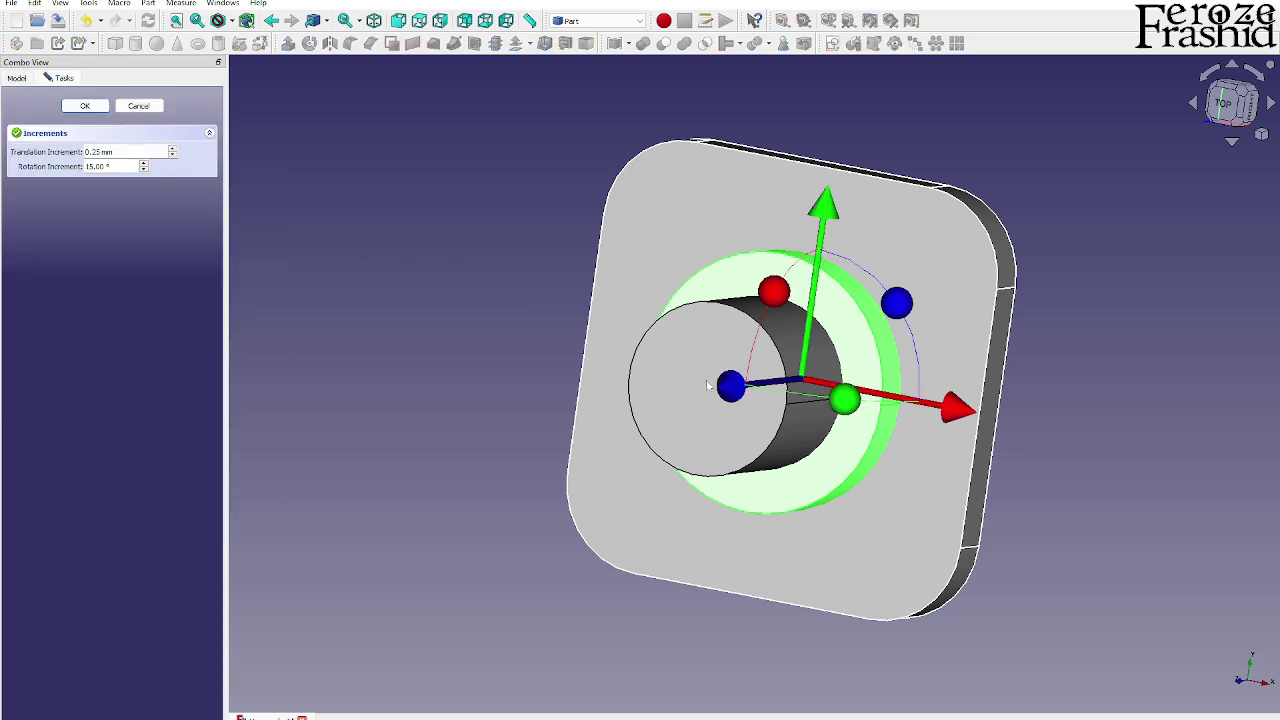
{"action": "left_click_drag", "start_coordinate": [706, 385], "coordinate": [670, 390]}
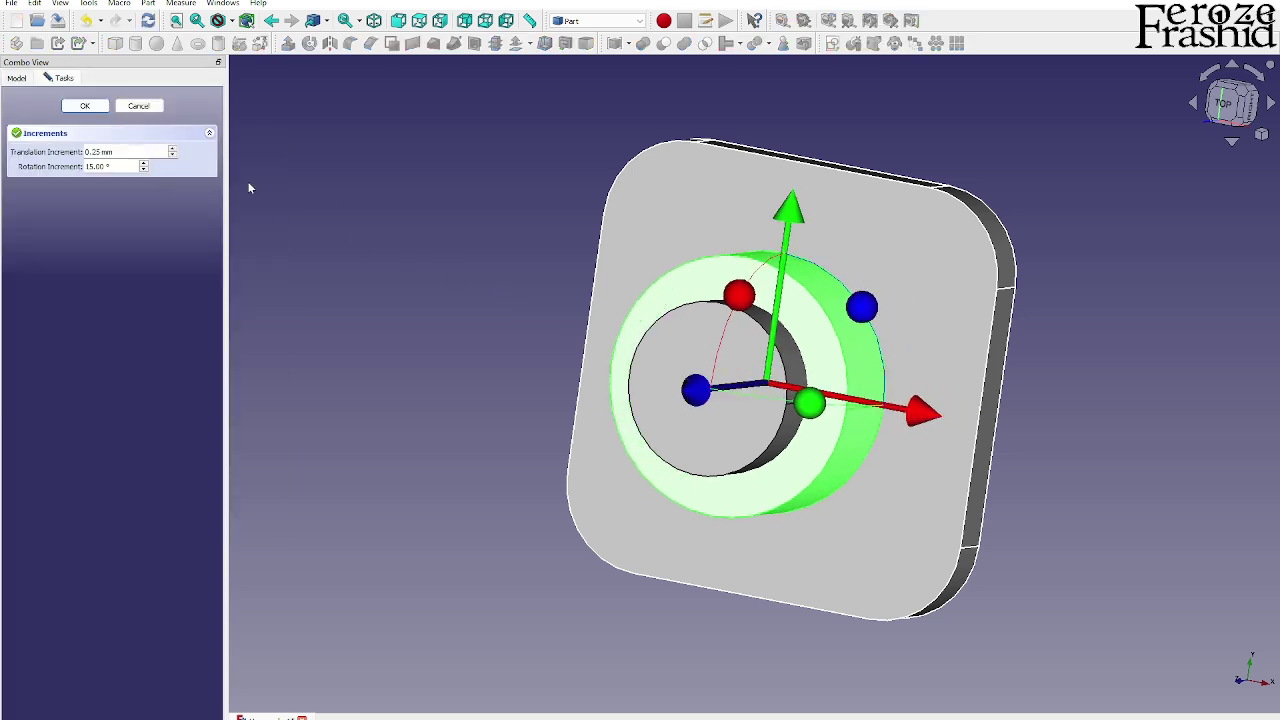
{"action": "left_click", "coordinate": [85, 106]}
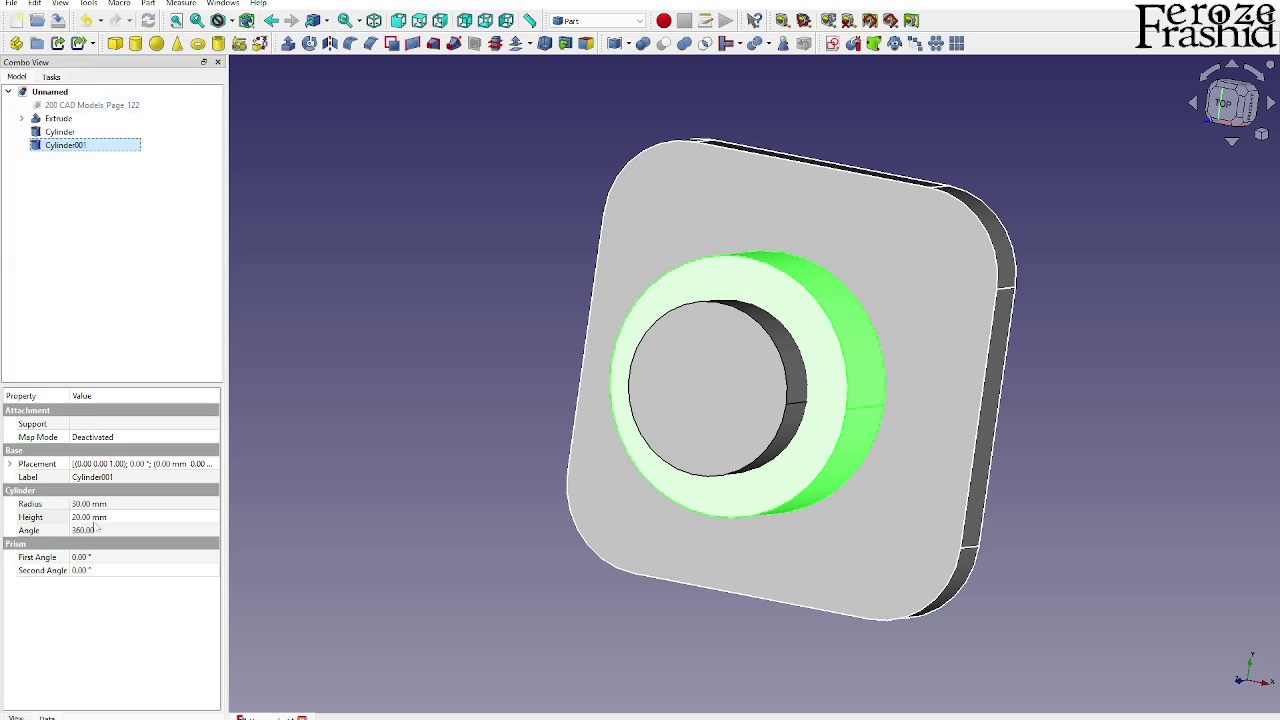
- Set the Z position of the 30 mm radius cylinder to 20 mm
{"action": "left_click", "coordinate": [30, 517]}
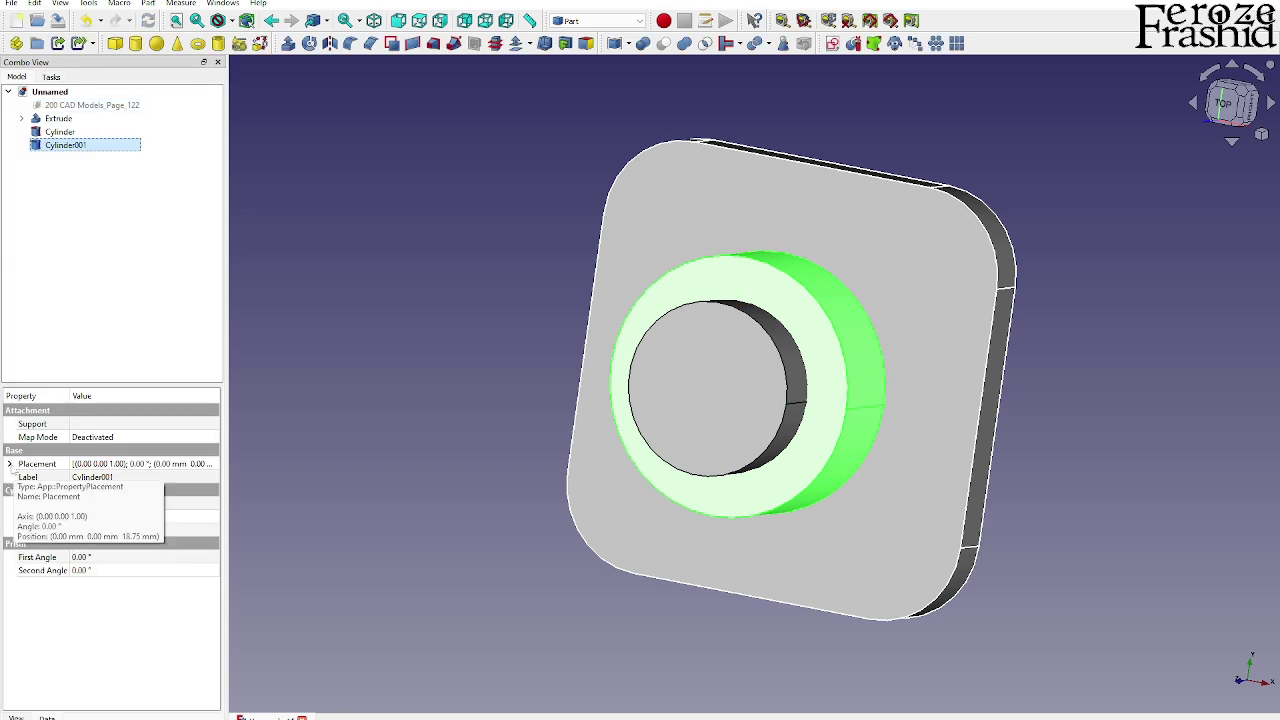
{"action": "left_click", "coordinate": [10, 464]}
{"action": "left_click", "coordinate": [23, 504]}
{"action": "left_click", "coordinate": [46, 543]}
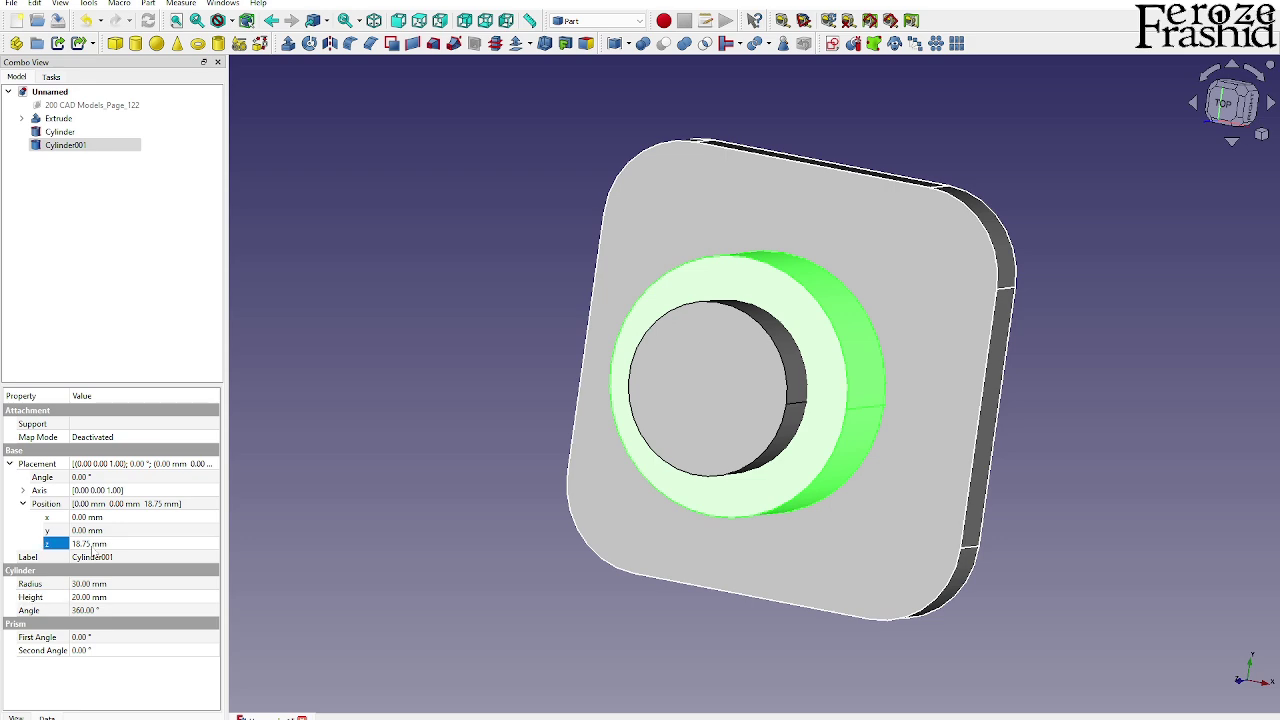
{"action": "left_click", "coordinate": [88, 543]}
{"action": "type", "text": "20"}
{"action": "key", "text": "Return"}
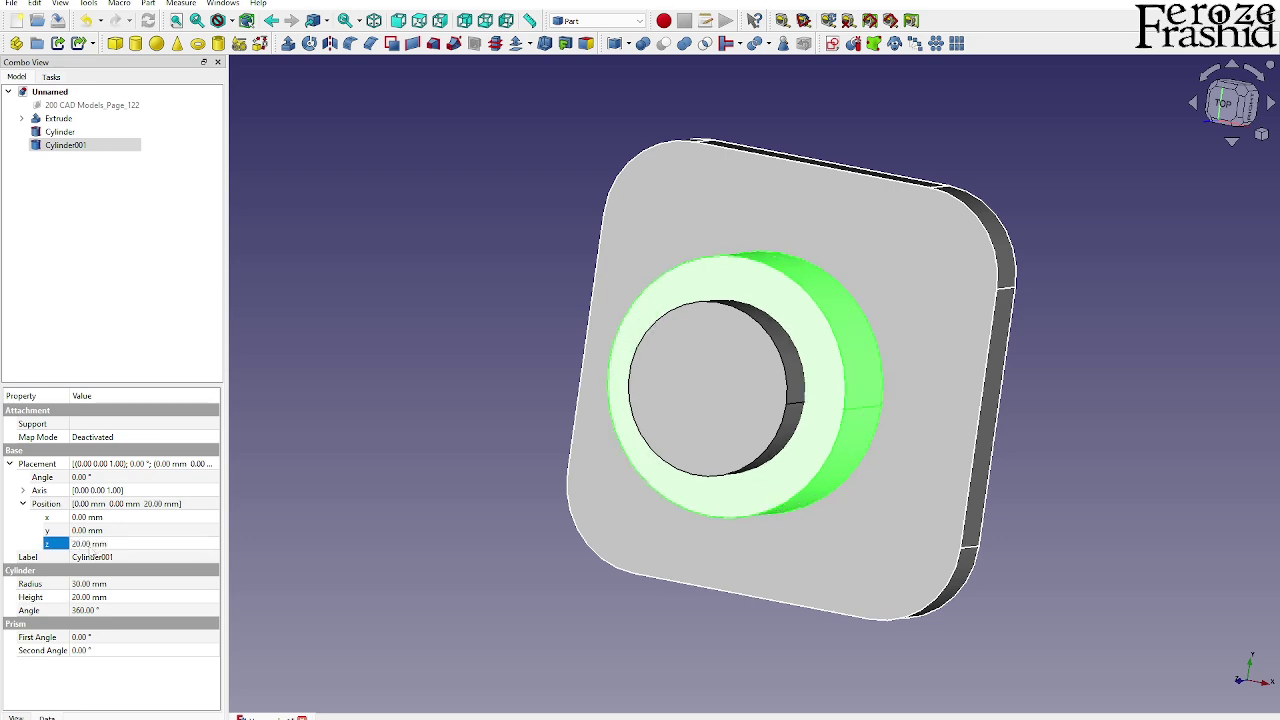
{"action": "middle_click_drag", "start_coordinate": [633, 415], "coordinate": [657, 363]}
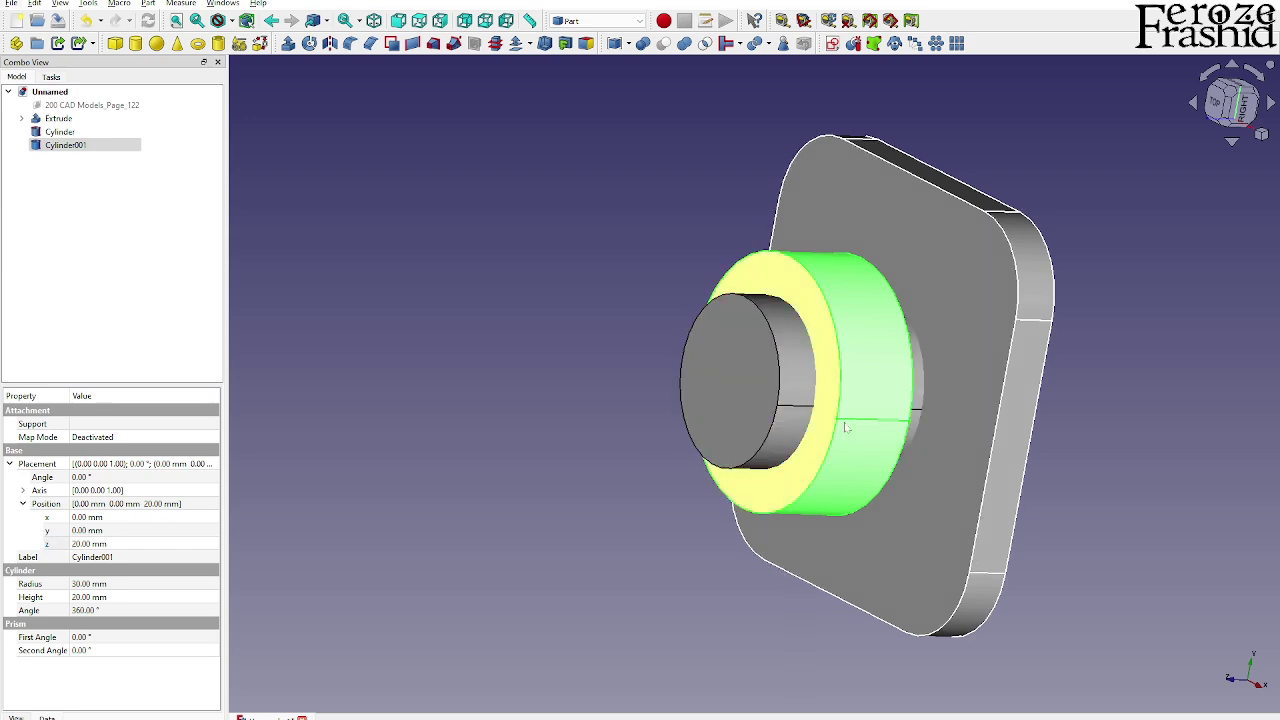
{"action": "middle_click_drag", "start_coordinate": [1017, 300], "coordinate": [1027, 247]}
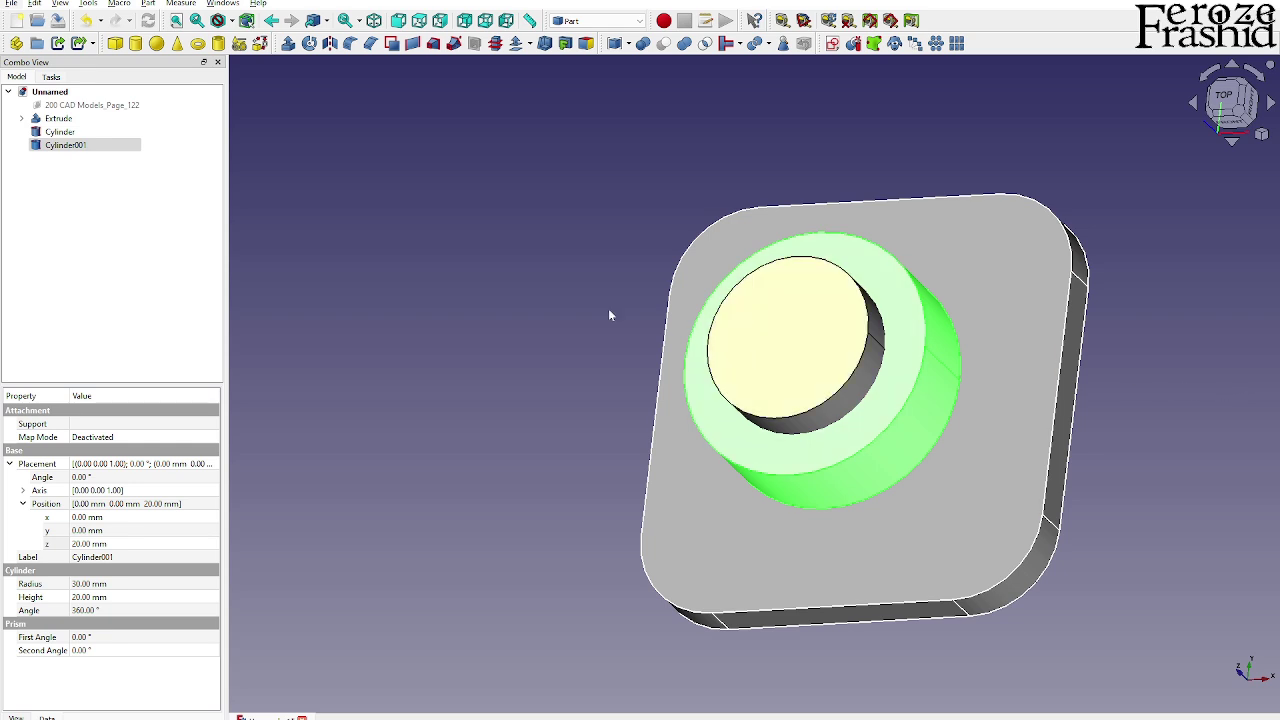
- Add a third cylinder at the plate's centre with a radius of 10 mm and a height of 75 mm
{"action": "left_click", "coordinate": [357, 240]}
{"action": "left_click", "coordinate": [135, 43]}
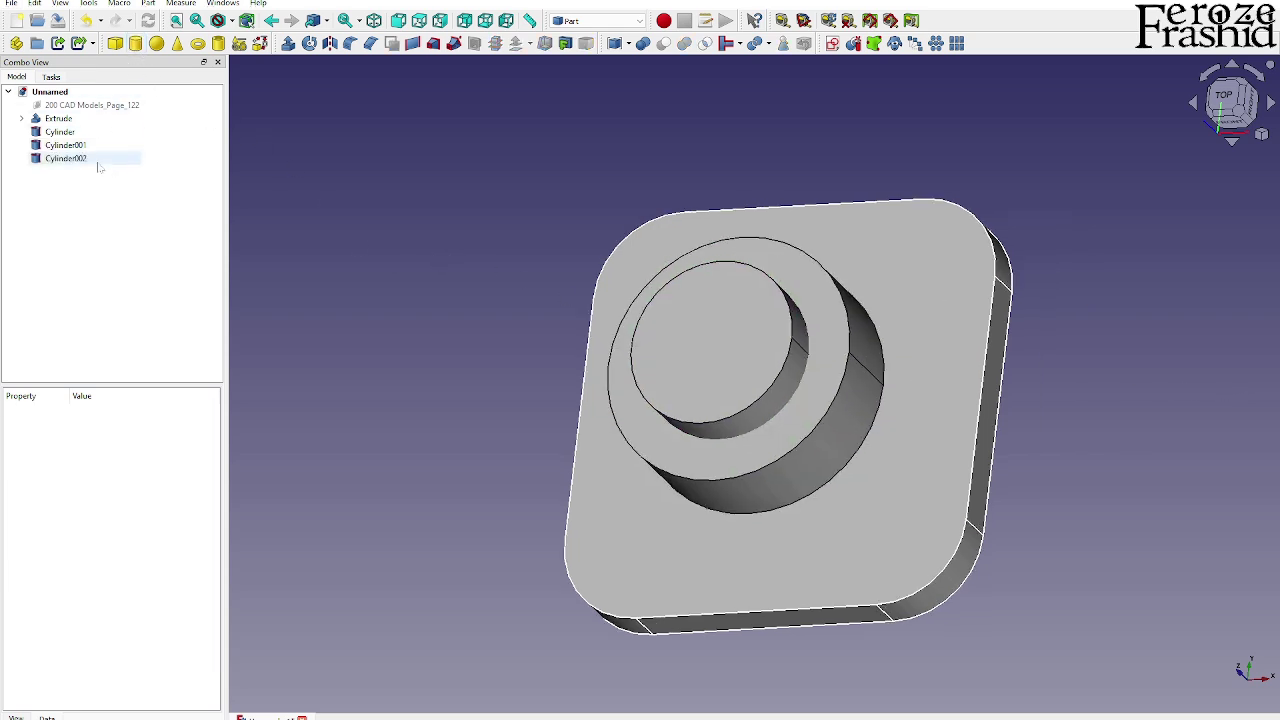
{"action": "left_click", "coordinate": [80, 160]}
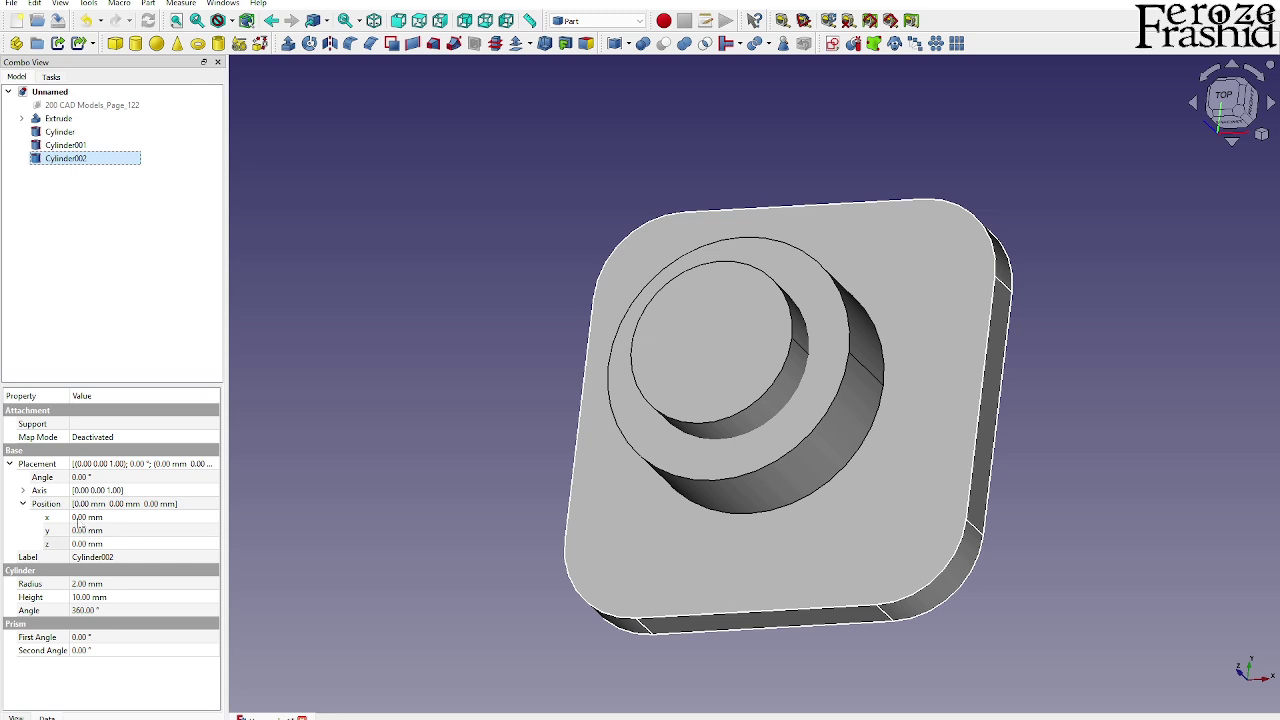
{"action": "left_click", "coordinate": [85, 584]}
{"action": "type", "text": "10"}
{"action": "key", "text": "Return"}
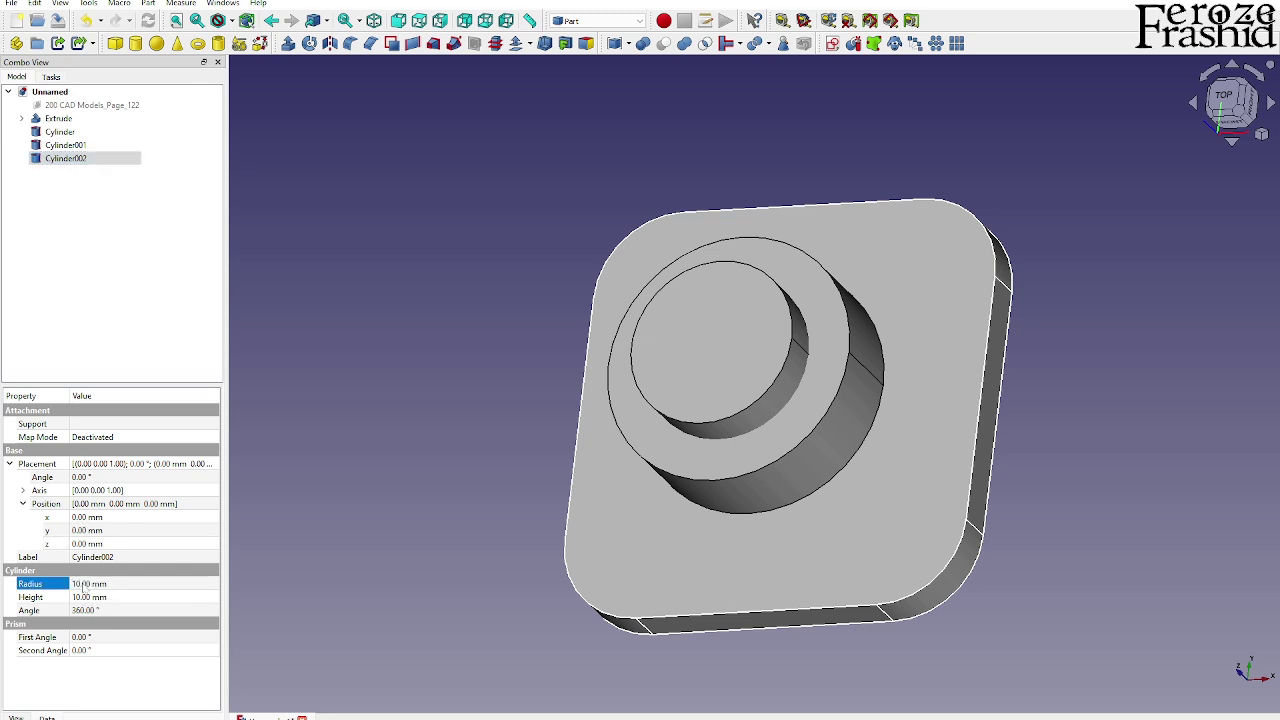
{"action": "left_click", "coordinate": [96, 598]}
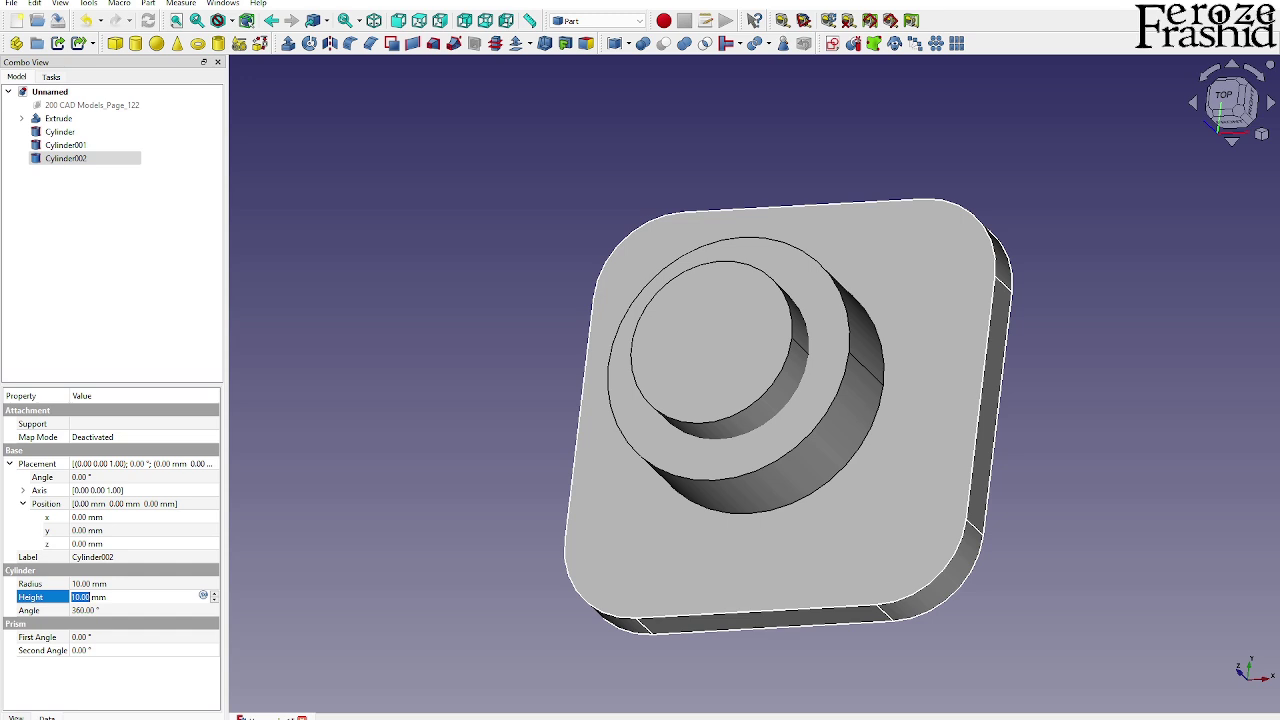
{"action": "type", "text": "75"}
{"action": "key", "text": "Return"}
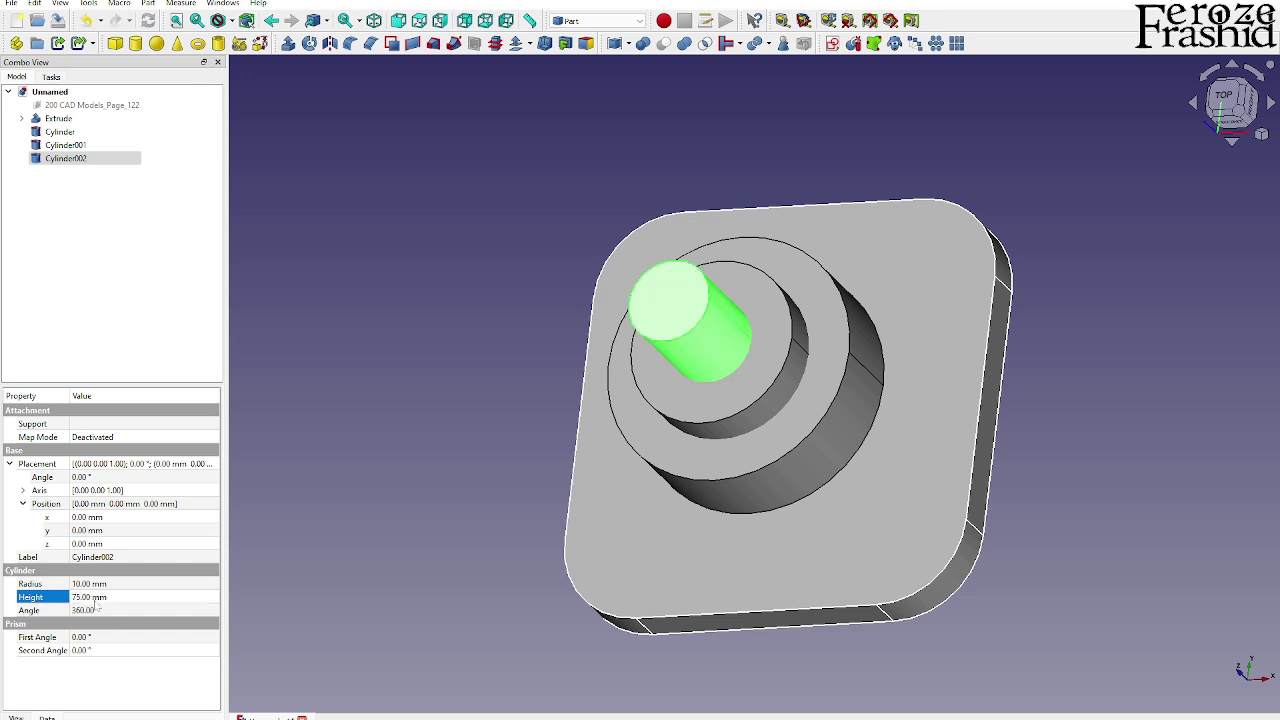
{"action": "left_click", "coordinate": [723, 352]}
{"action": "middle_click_drag", "start_coordinate": [615, 335], "coordinate": [585, 424]}
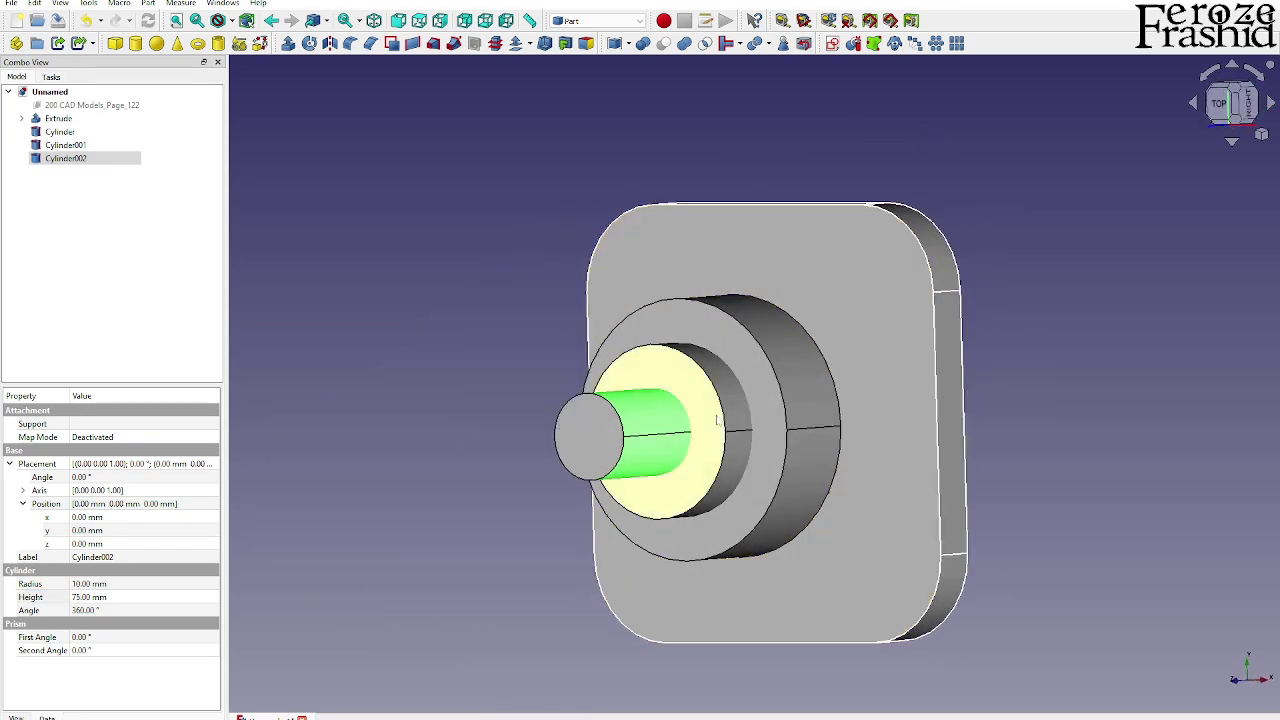
{"action": "left_click", "coordinate": [665, 430]}
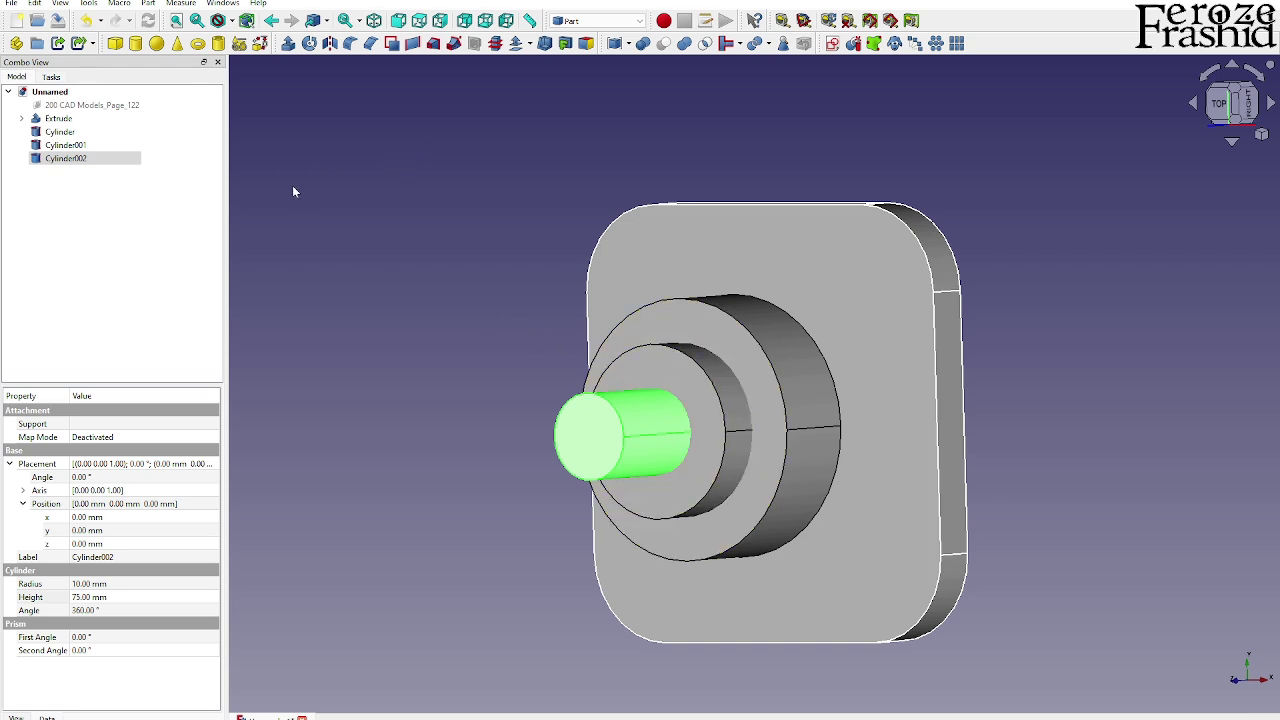
- Select the 10 mm radius cylinder and switch to the Draft workbench
{"action": "left_click", "coordinate": [1217, 106]}
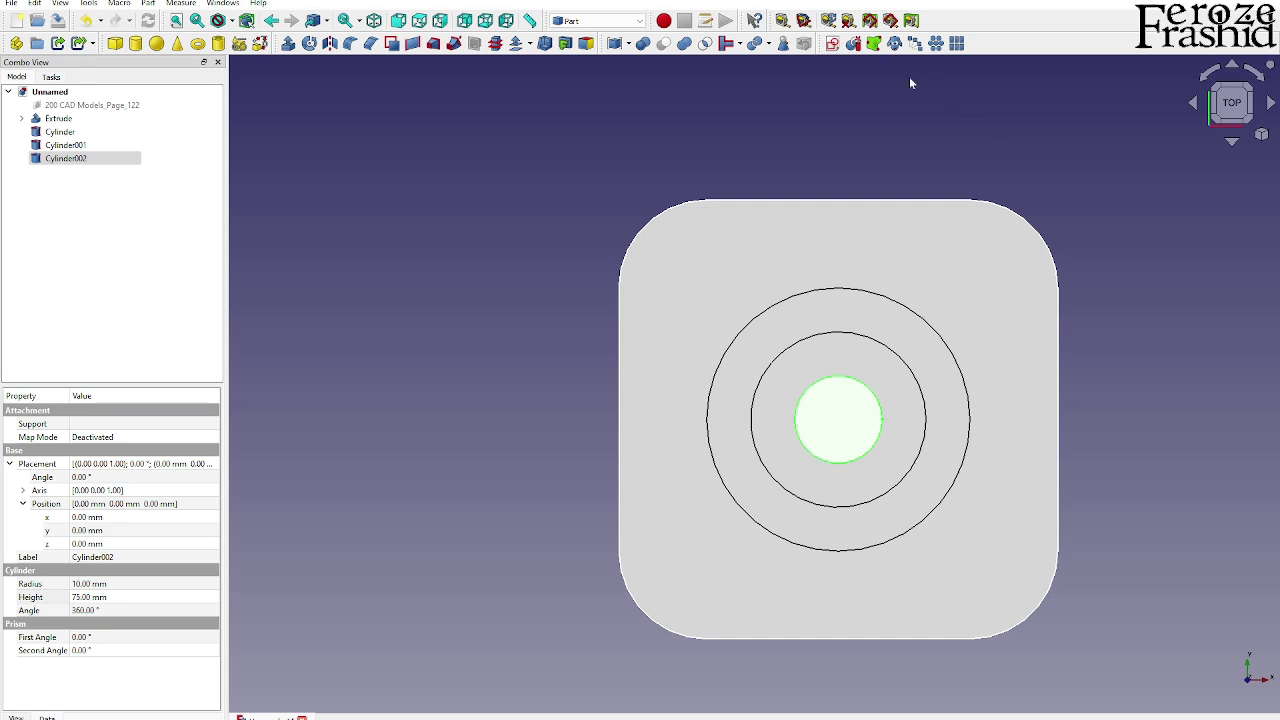
{"action": "left_click", "coordinate": [357, 194]}
{"action": "left_click", "coordinate": [66, 158]}
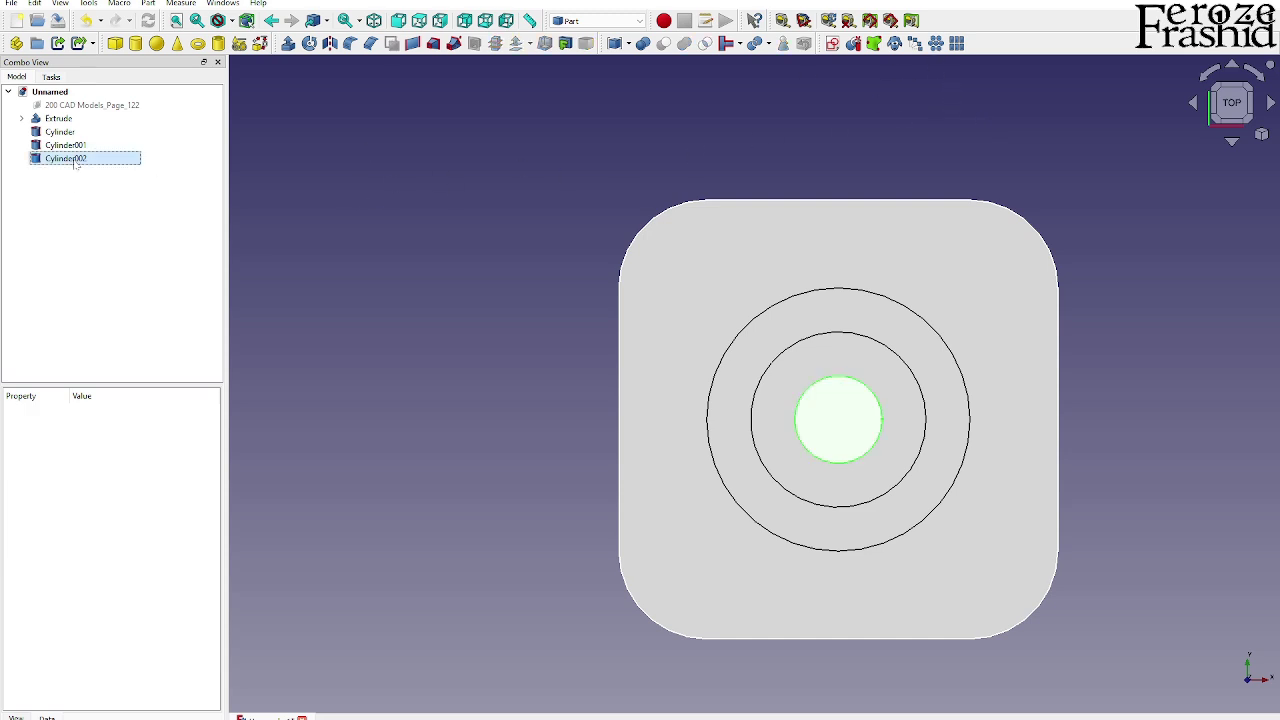
{"action": "left_click", "coordinate": [639, 22]}
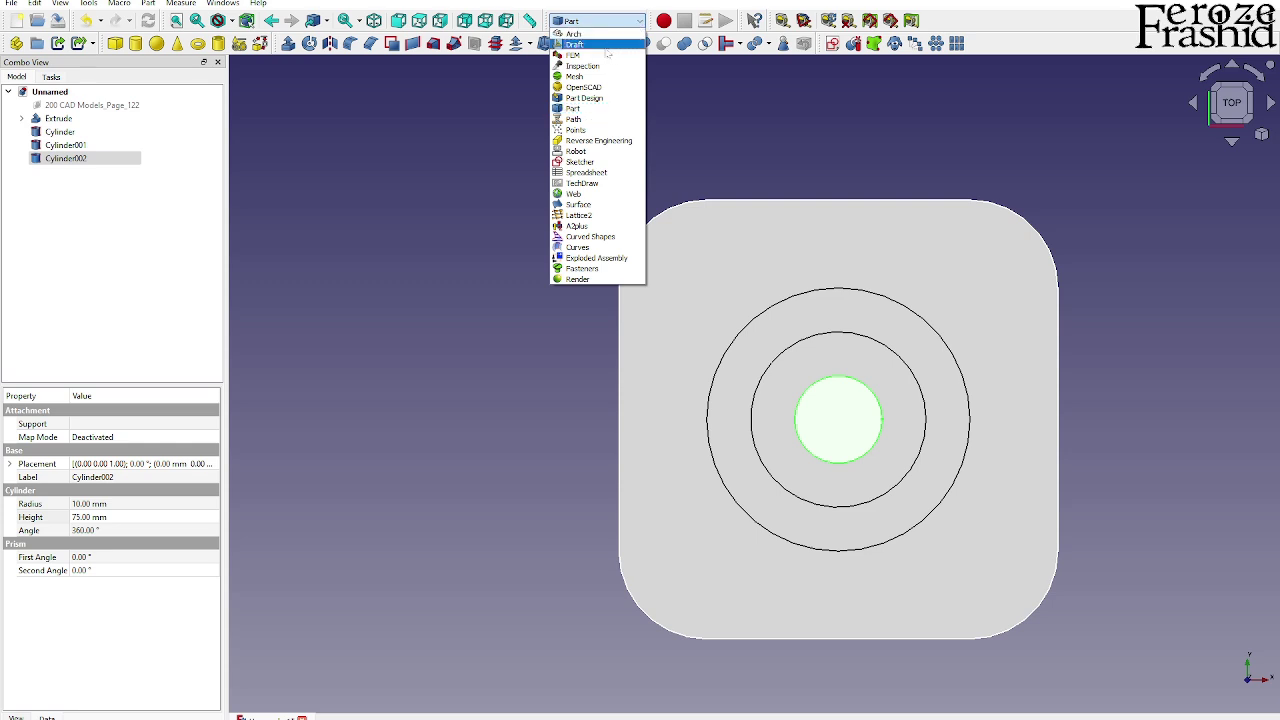
{"action": "left_click", "coordinate": [607, 46]}
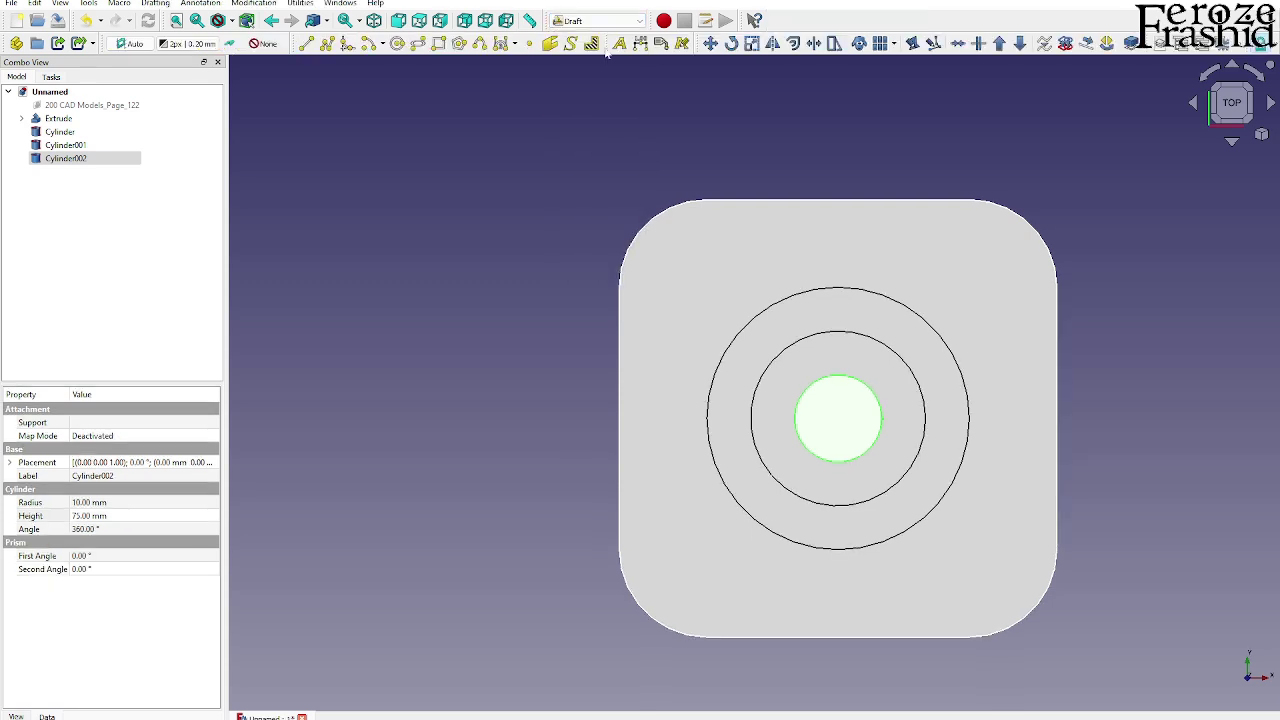
- Set up a circular array of the selected cylinder with 2 circular layers and a symmetry of 2, resetting the centre of rotation
{"action": "left_click", "coordinate": [894, 45]}
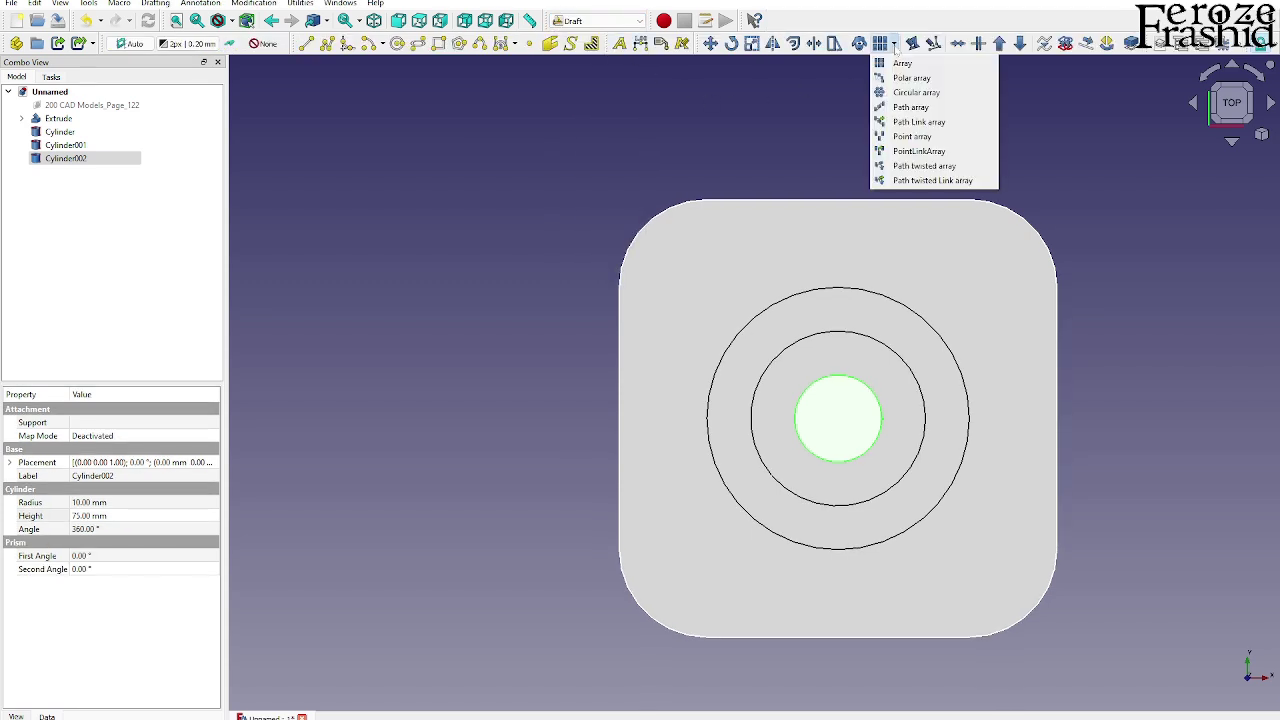
{"action": "left_click", "coordinate": [913, 92]}
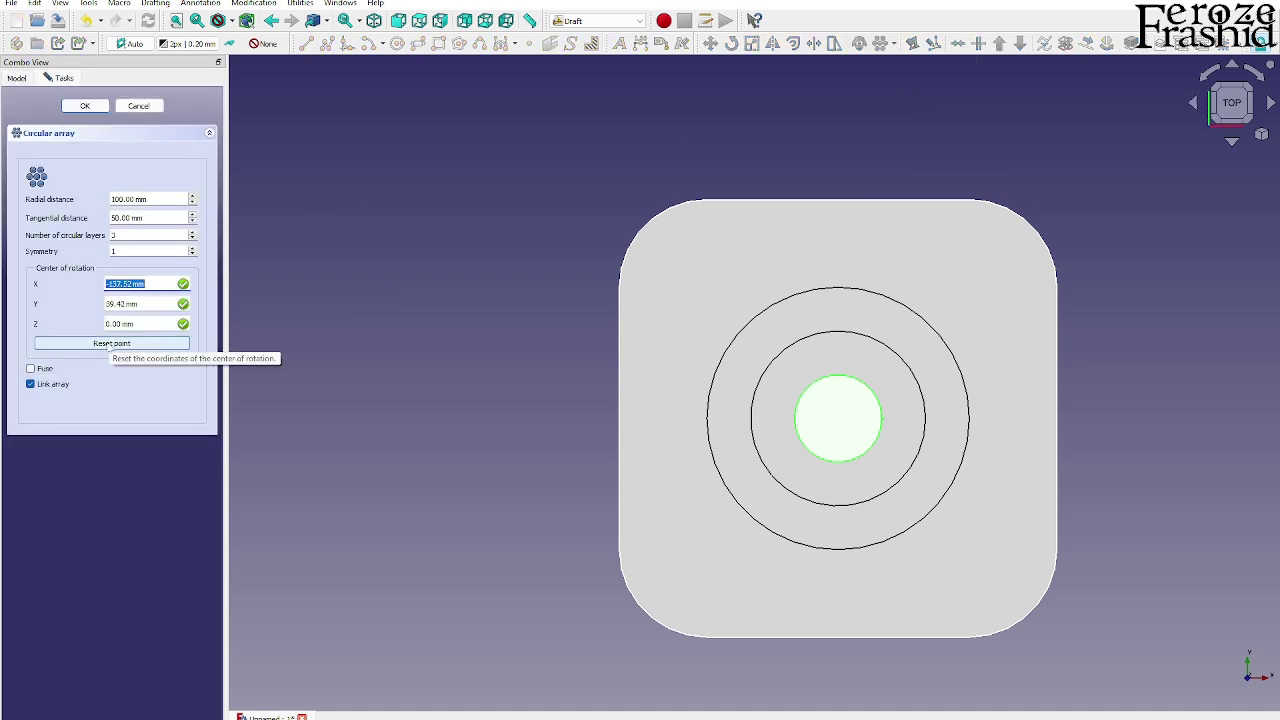
{"action": "left_click", "coordinate": [110, 344]}
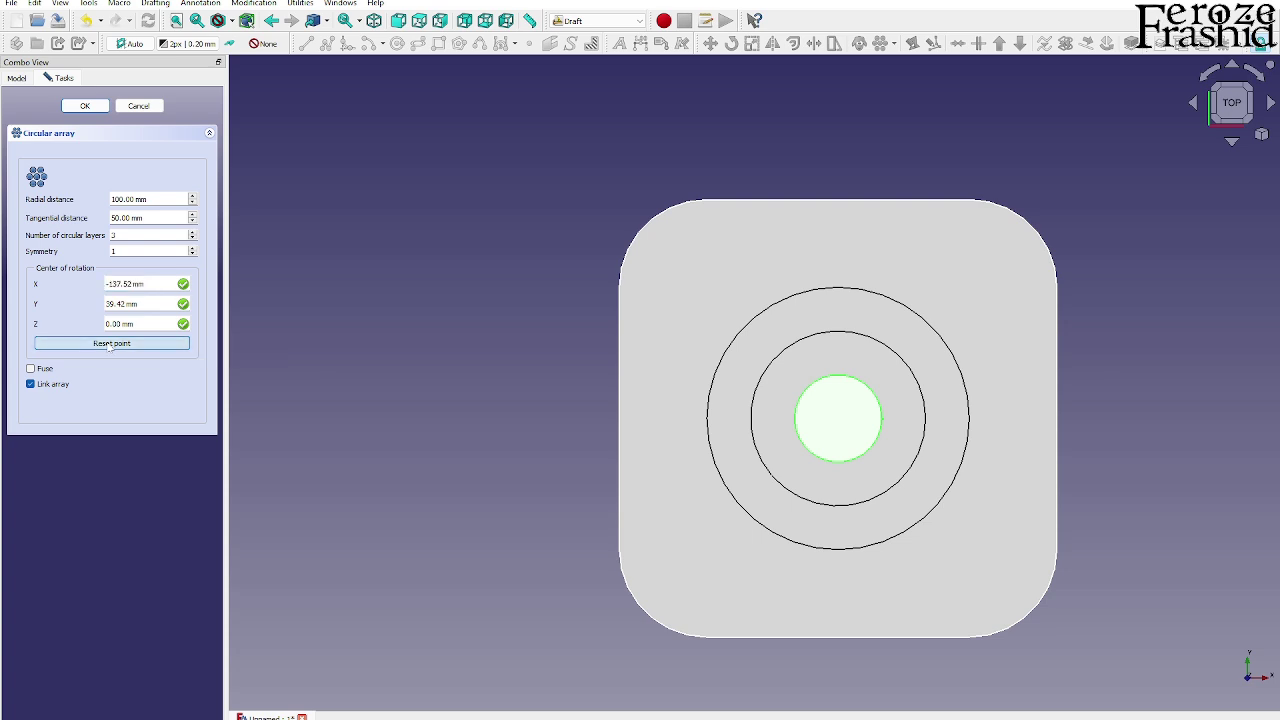
{"action": "double_click", "coordinate": [112, 251]}
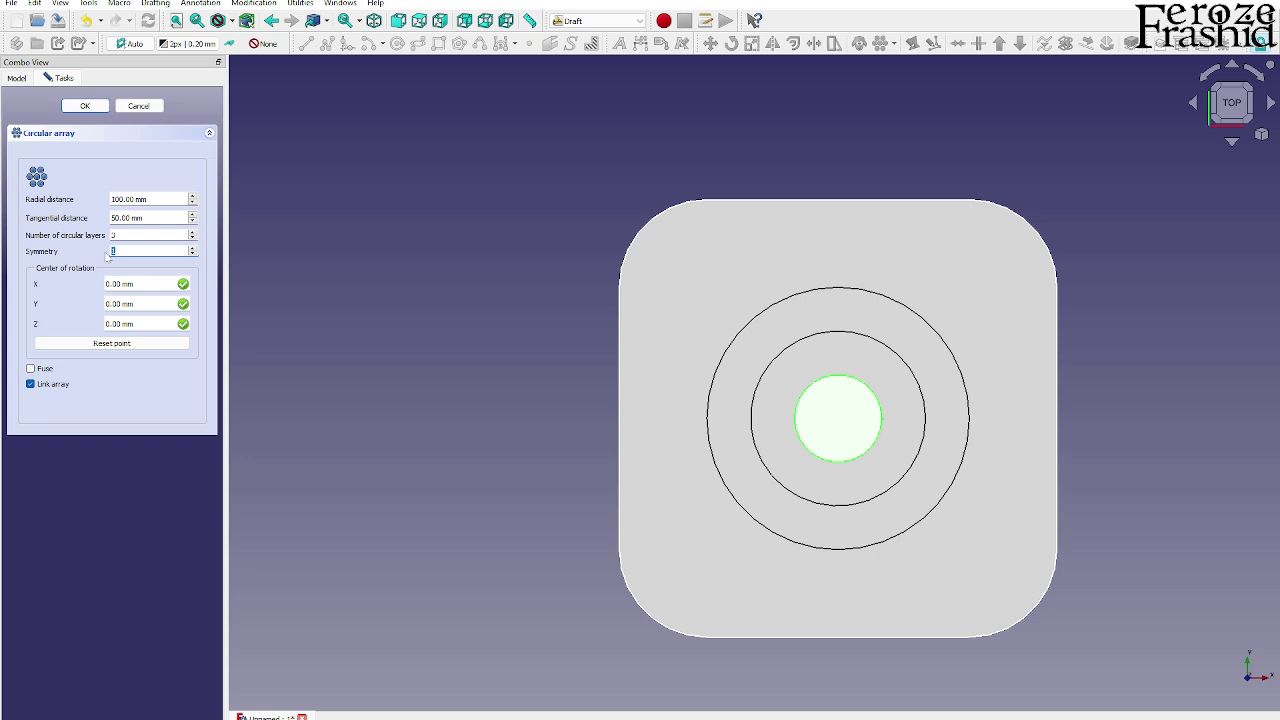
{"action": "type", "text": "2"}
{"action": "left_click", "coordinate": [120, 236]}
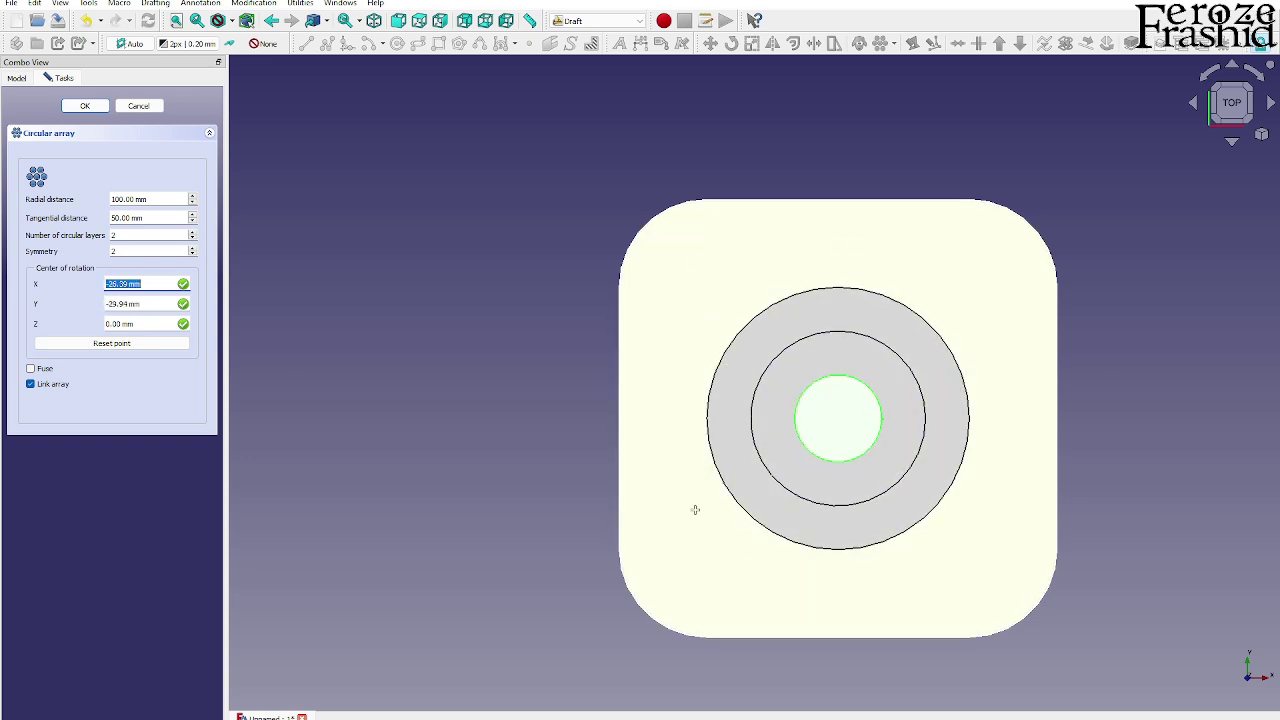
{"action": "left_click", "coordinate": [124, 346]}
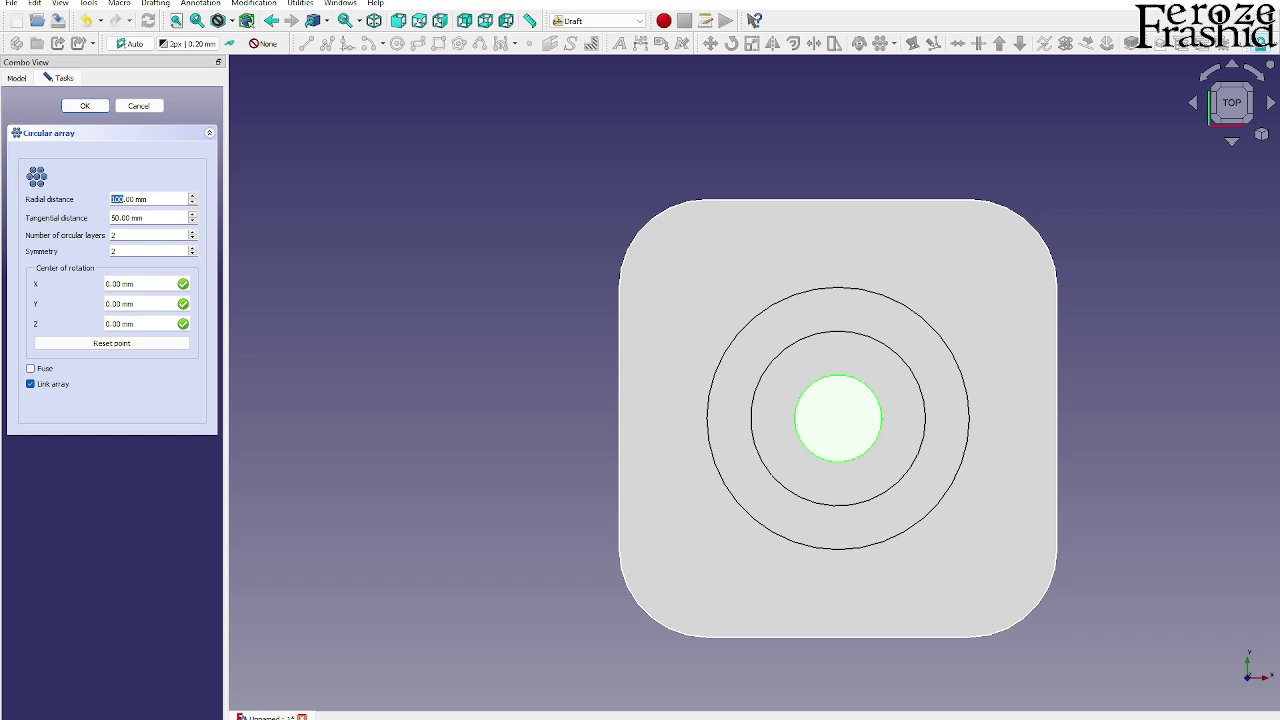
{"action": "left_click_drag", "start_coordinate": [120, 199], "coordinate": [113, 203]}
- Check the hole spacing in the reference drawing and calculate the square root of 1800 in Calculator for the radial distance
{"action": "key", "text": "alt+Tab"}
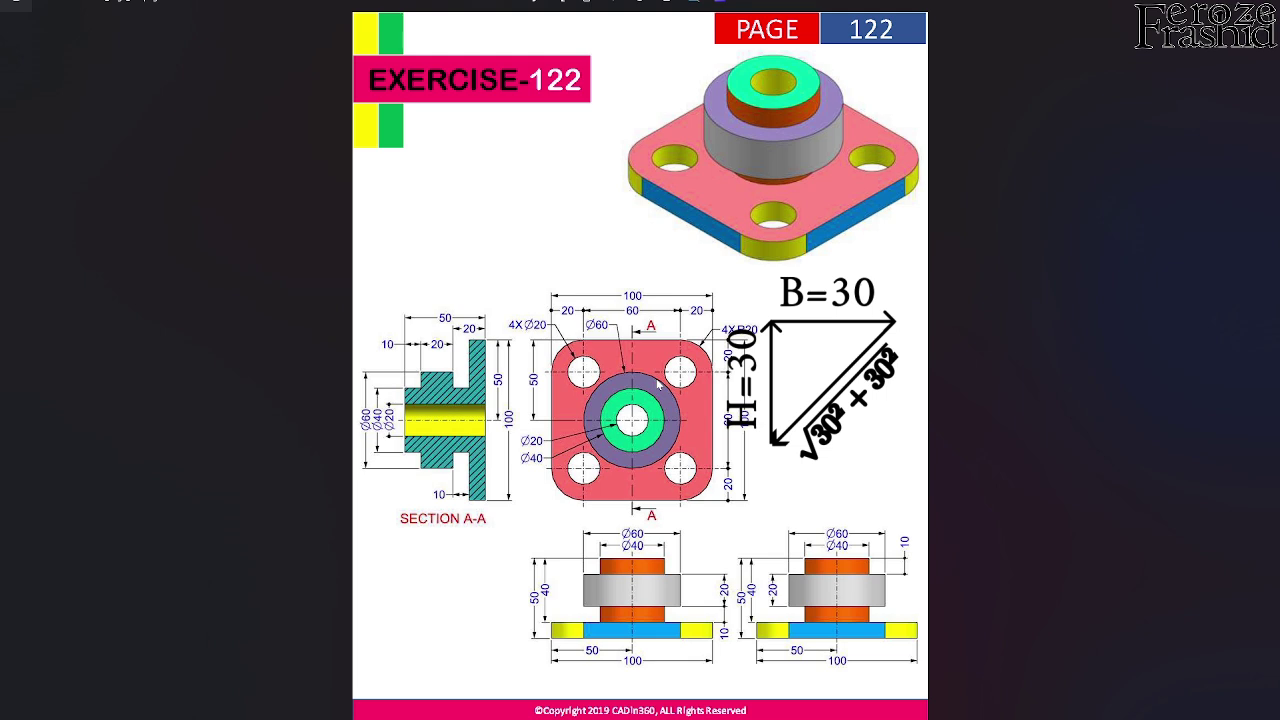
{"action": "key", "text": "alt+Tab"}
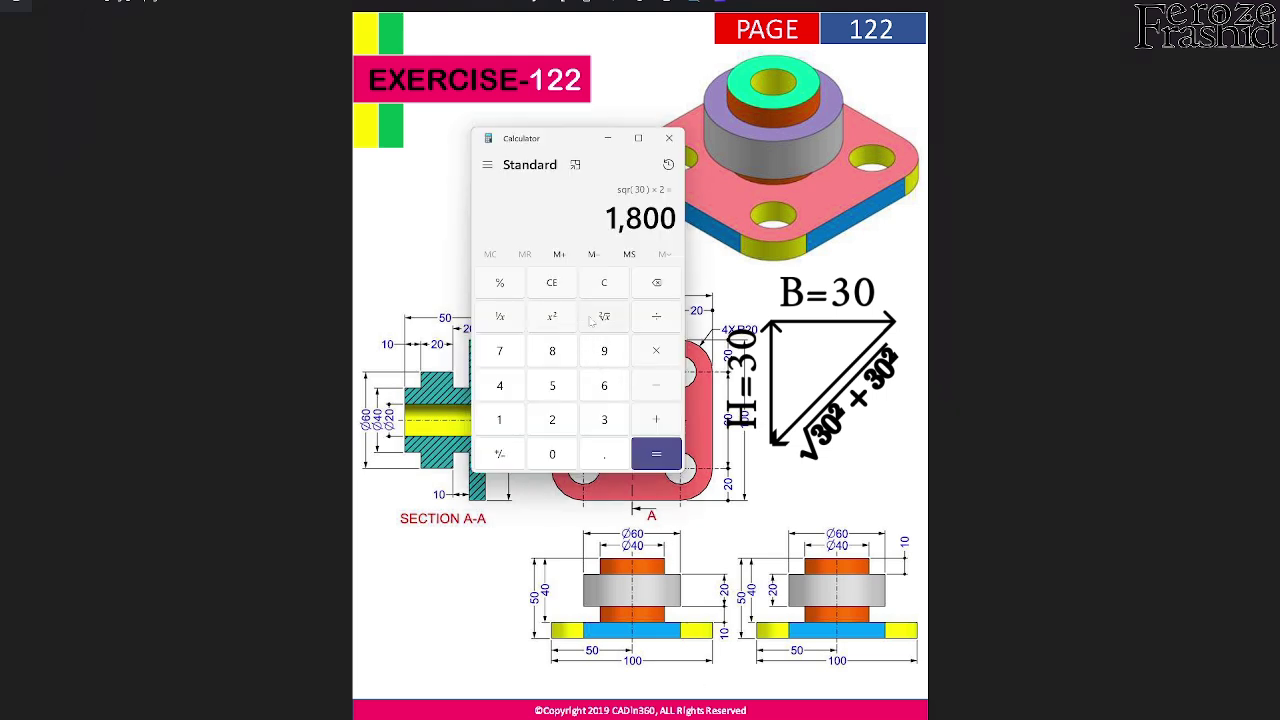
{"action": "left_click", "coordinate": [604, 318]}
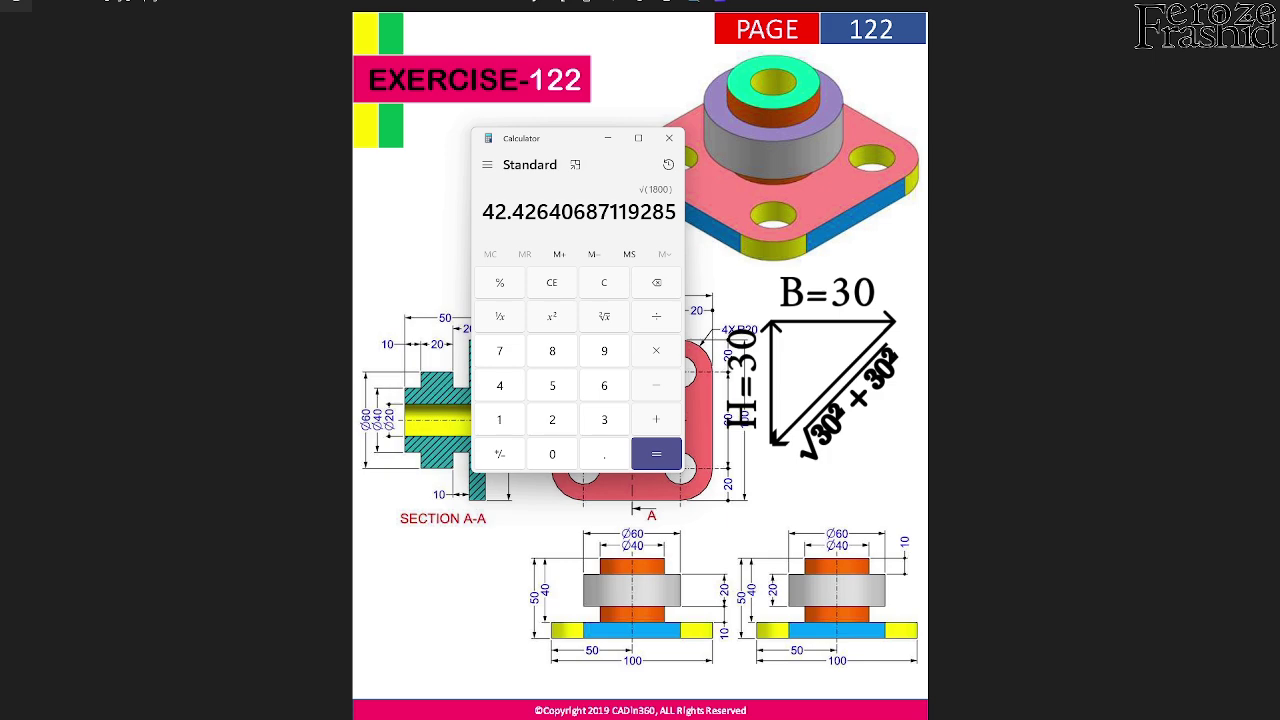
{"action": "left_click", "coordinate": [669, 138]}
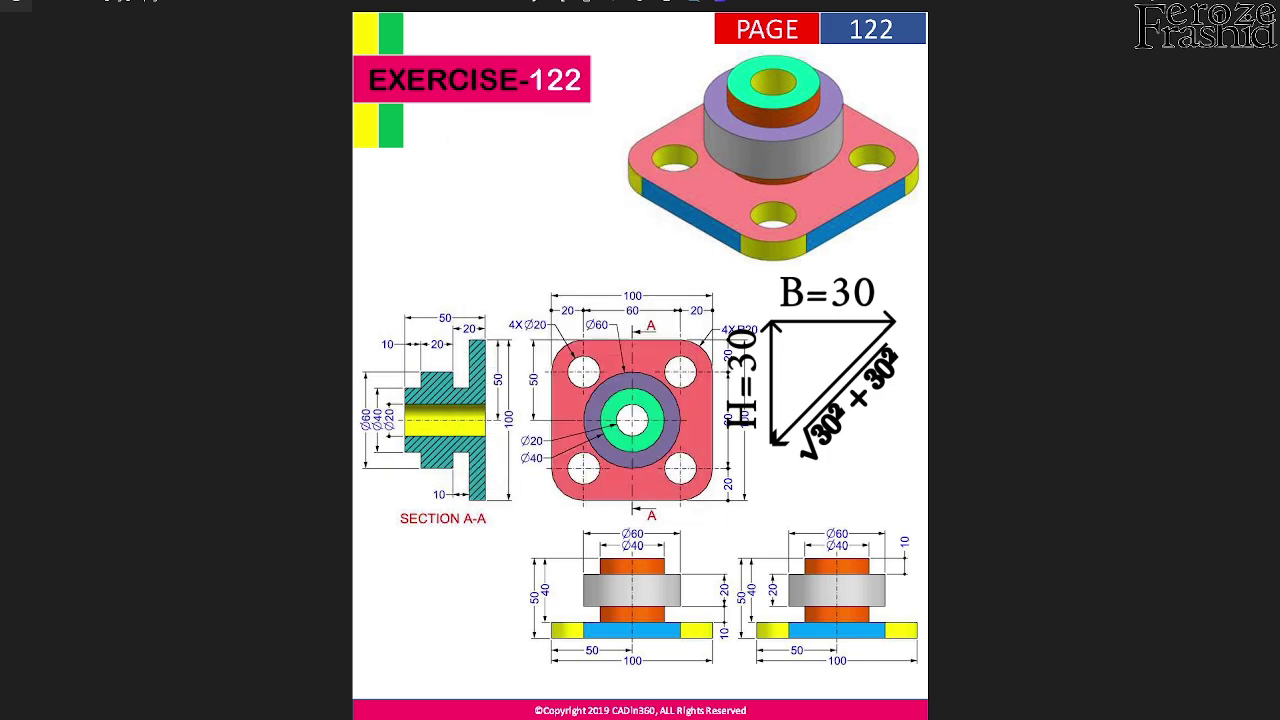
{"action": "key", "text": "alt+Tab"}
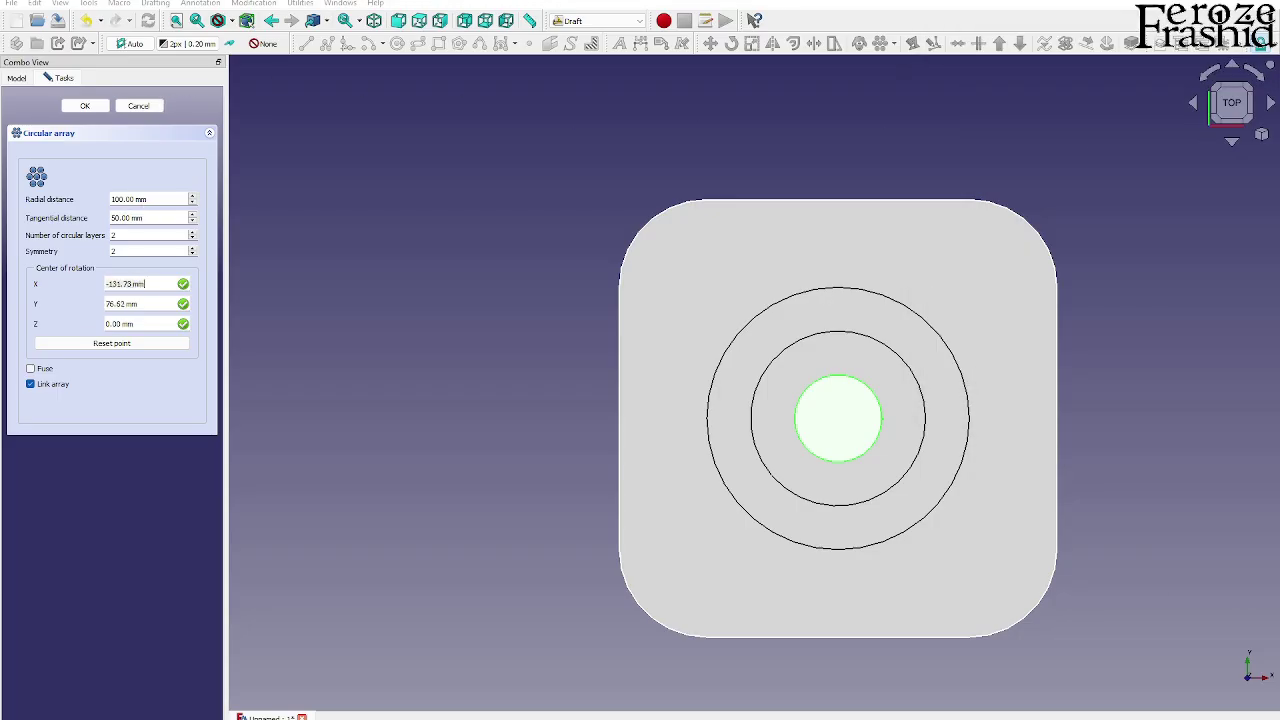
- Set the array's radial distance to 42.43 mm, reset its centre of rotation to the origin, and create the circular array
{"action": "triple_click", "coordinate": [130, 199]}
{"action": "type", "text": "42.43"}
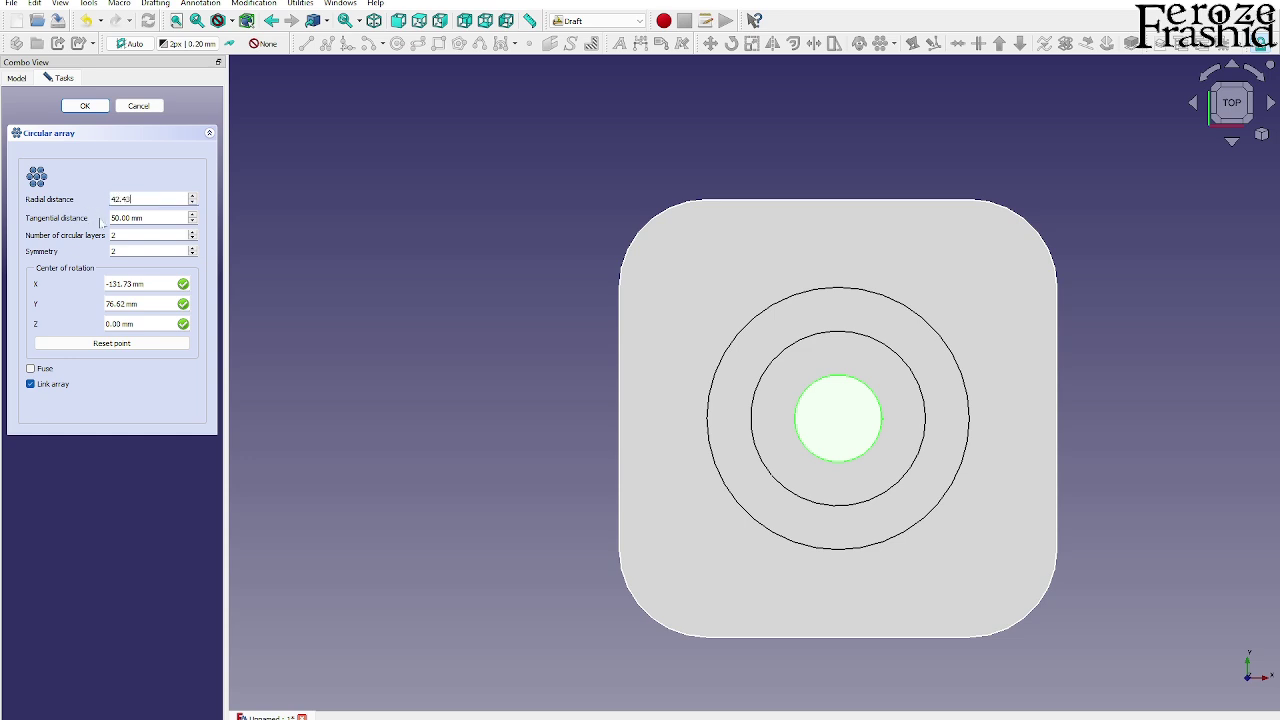
{"action": "left_click", "coordinate": [113, 345]}
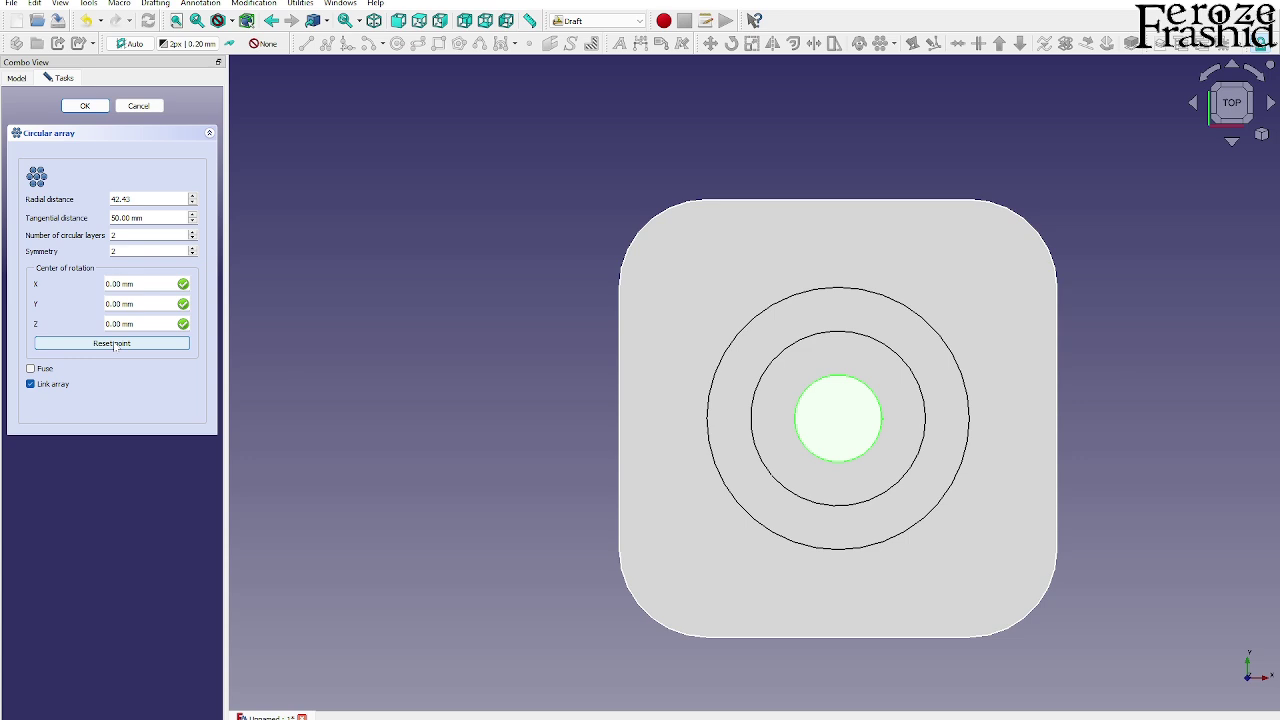
{"action": "left_click", "coordinate": [98, 107]}
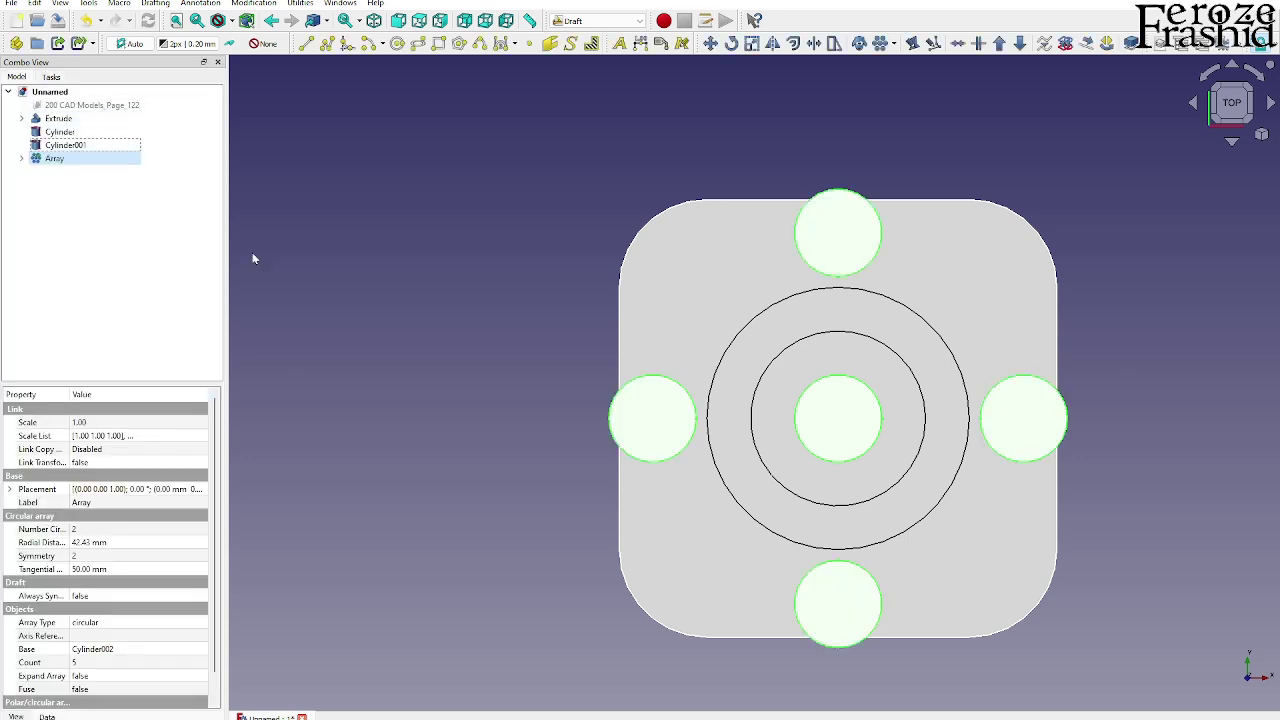
{"action": "scroll", "coordinate": [515, 340], "scroll_direction": "down", "scroll_amount": 1}
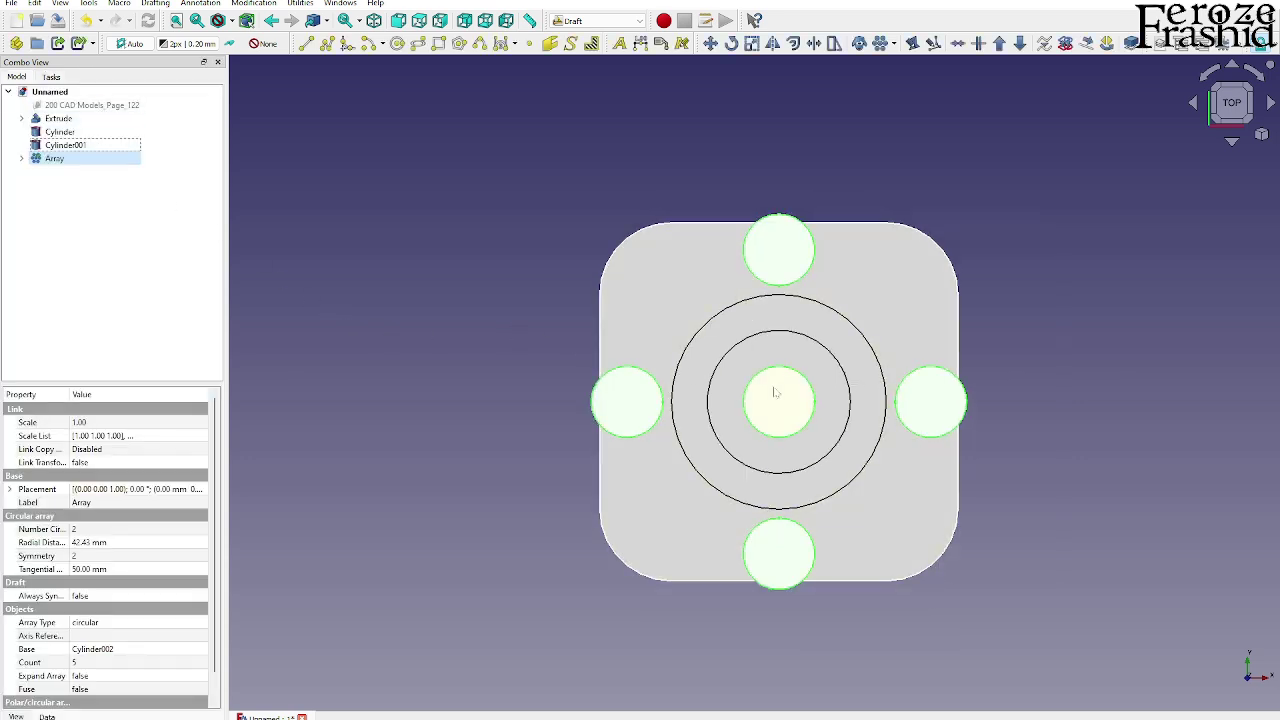
{"action": "scroll", "coordinate": [777, 391], "scroll_direction": "up", "scroll_amount": 1}
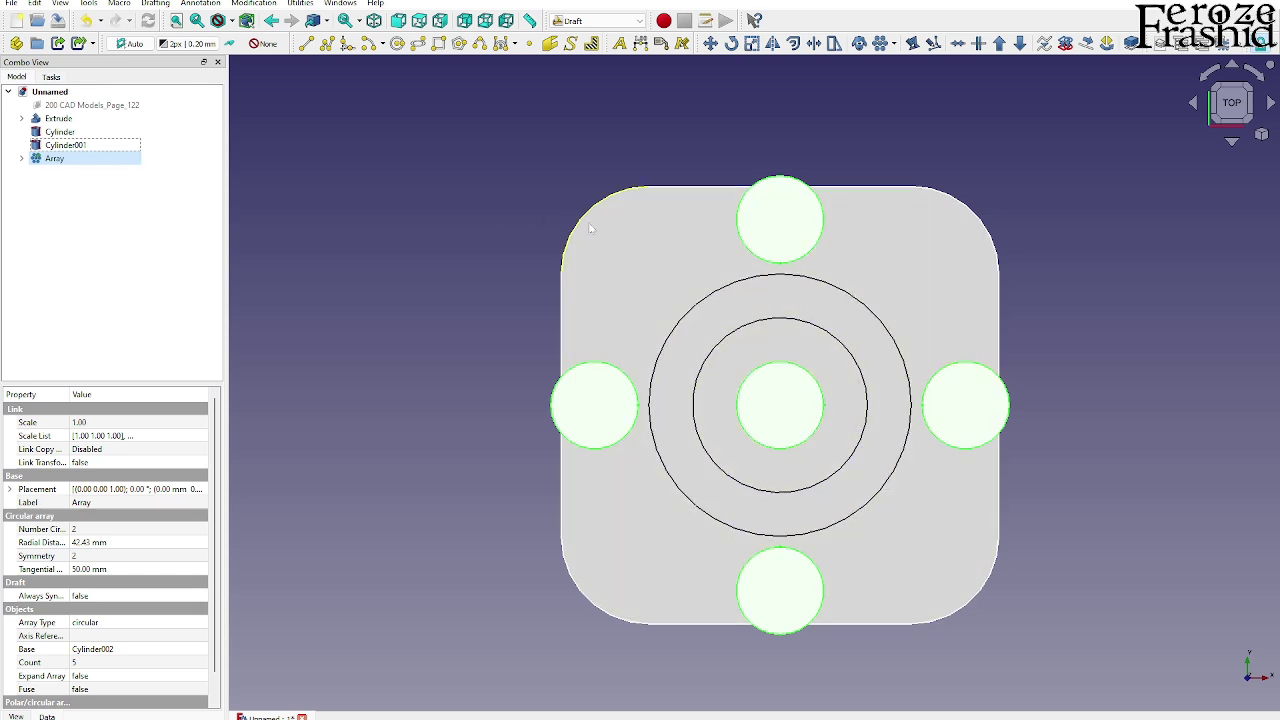
- Rotate the circular array of cylinders by setting its placement angle to 45°
{"action": "right_click", "coordinate": [95, 160]}
{"action": "left_click", "coordinate": [62, 188]}
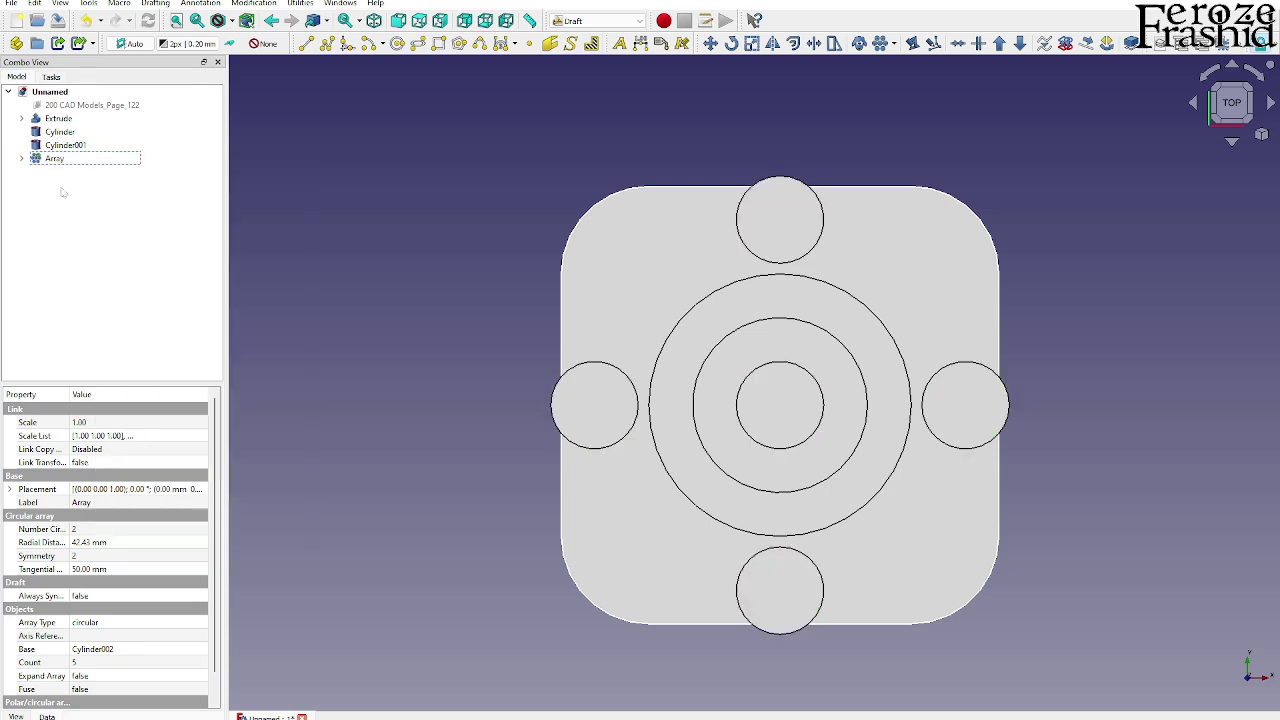
{"action": "left_click", "coordinate": [66, 160]}
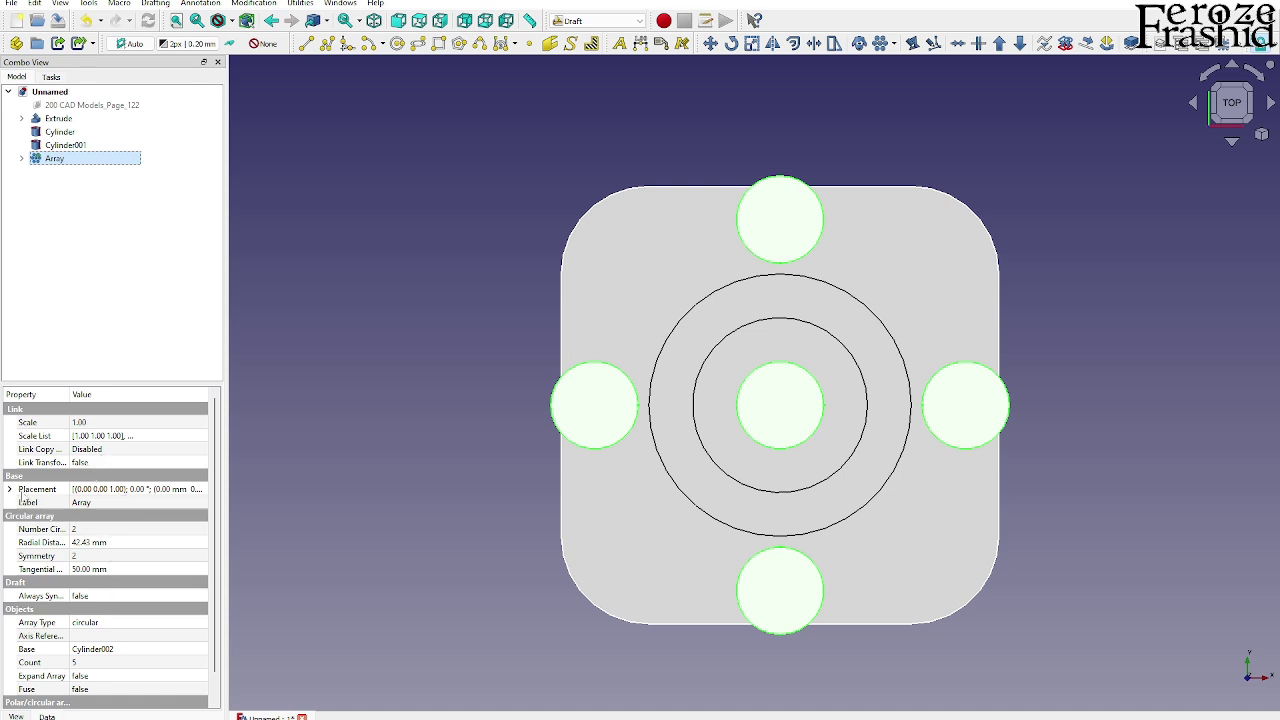
{"action": "left_click", "coordinate": [9, 489]}
{"action": "left_click", "coordinate": [86, 505]}
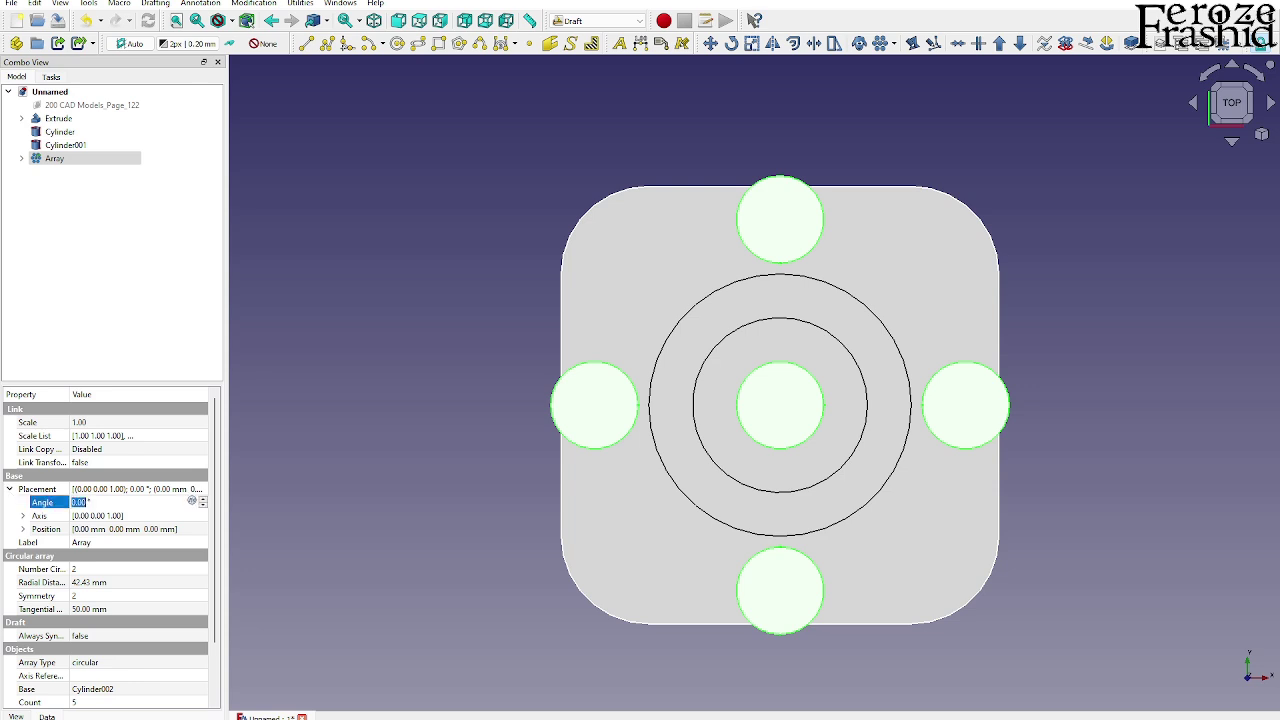
{"action": "type", "text": "45"}
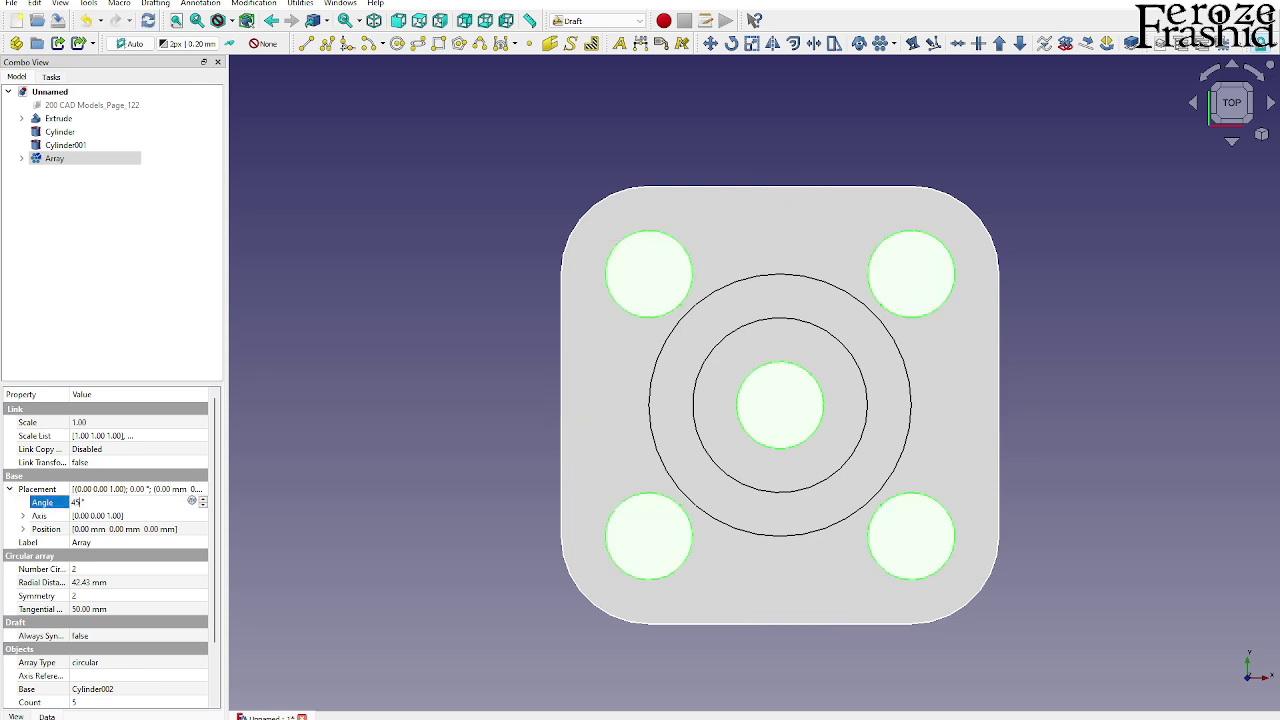
{"action": "key", "text": "Return"}
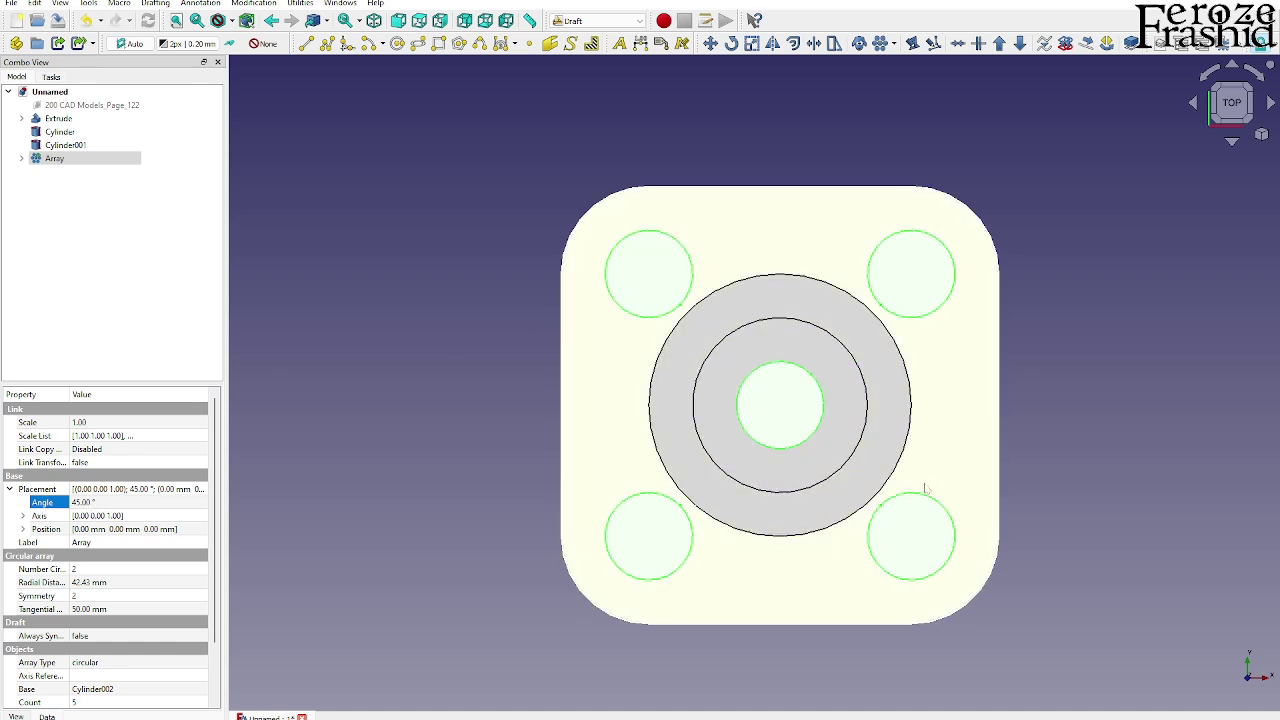
- Switch to the Part workbench and fuse the extruded base plate with the two stacked hub cylinders, leaving out the array
{"action": "middle_click_drag", "start_coordinate": [936, 491], "coordinate": [673, 287]}
{"action": "key", "text": "0"}
{"action": "left_click", "coordinate": [52, 160]}
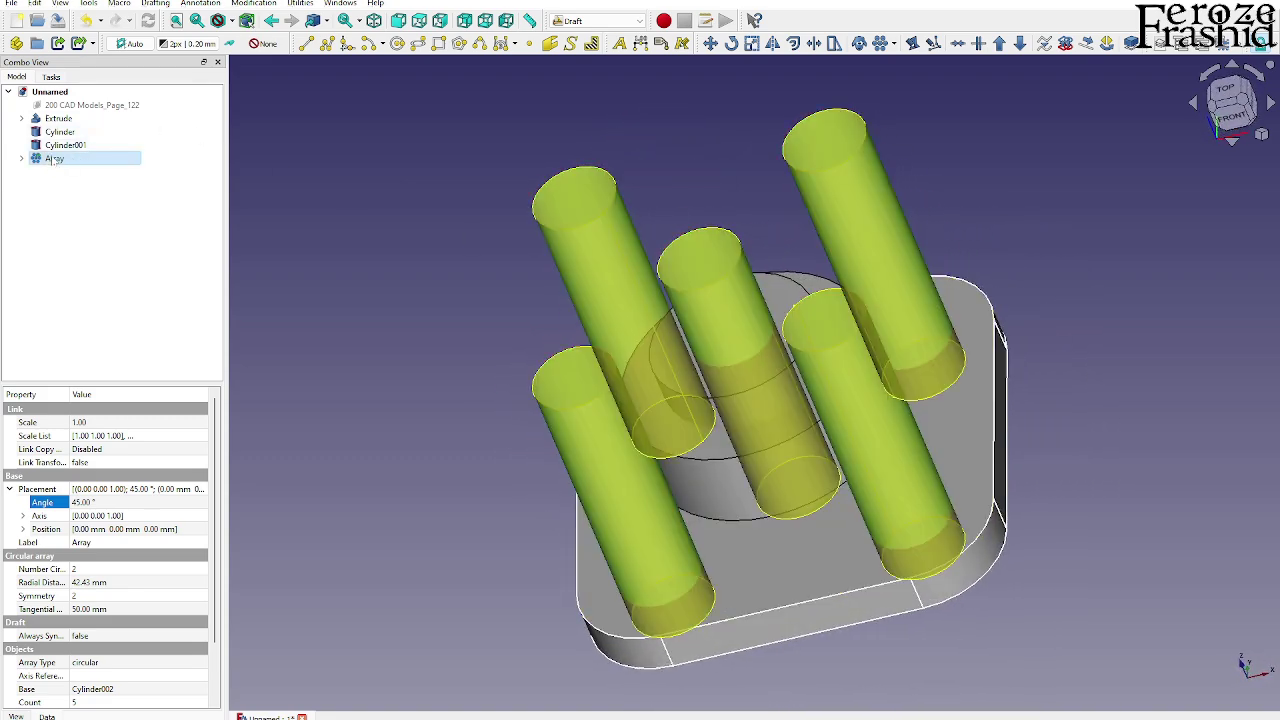
{"action": "left_click", "coordinate": [488, 178]}
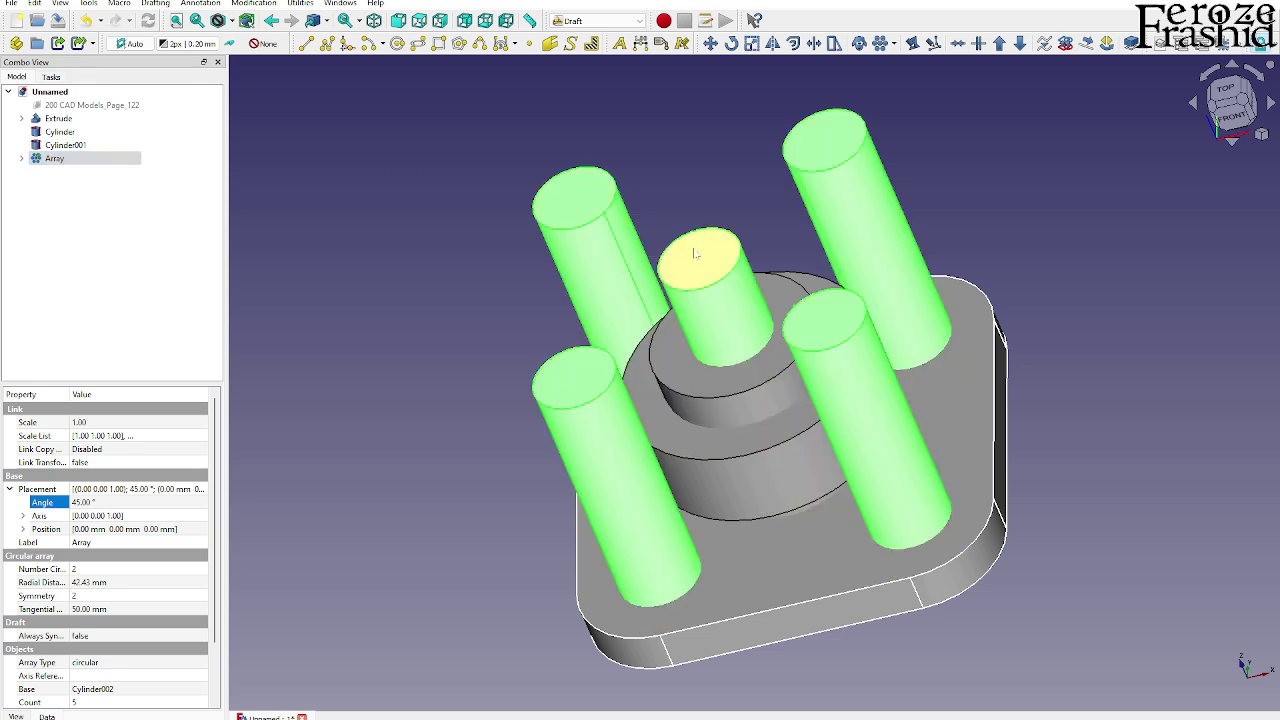
{"action": "left_click", "coordinate": [84, 160]}
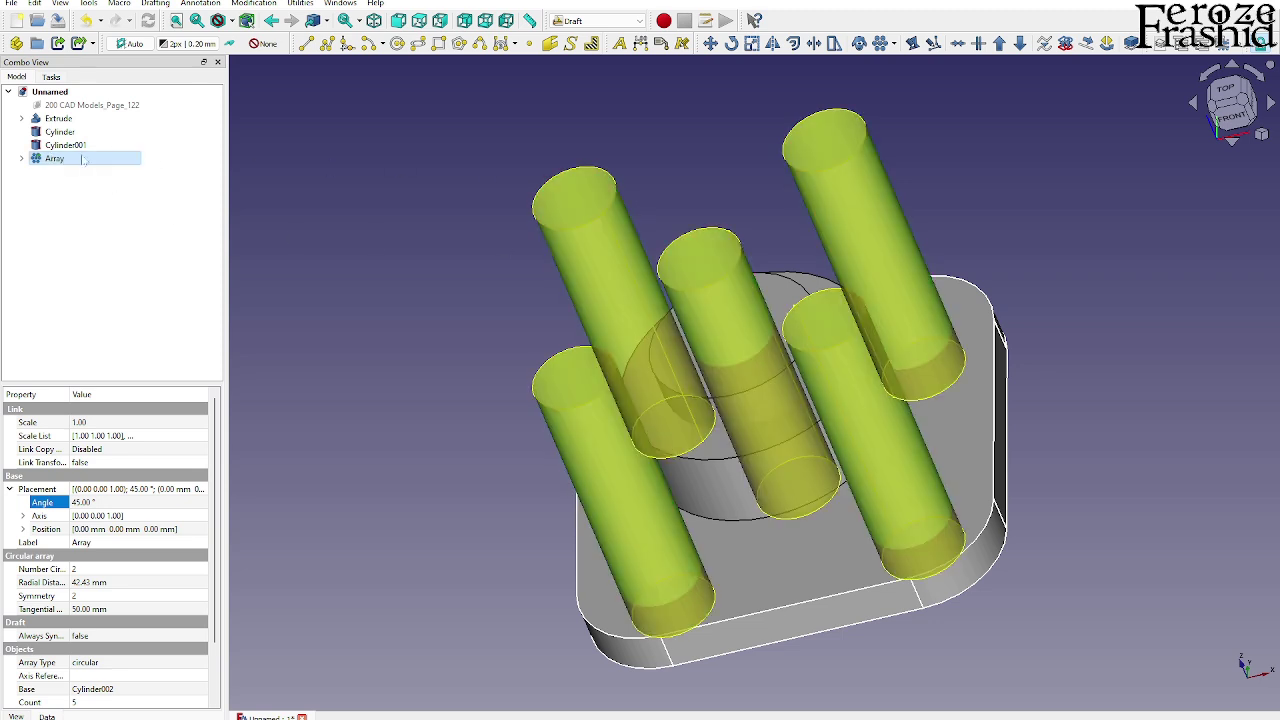
{"action": "left_click", "coordinate": [70, 120]}
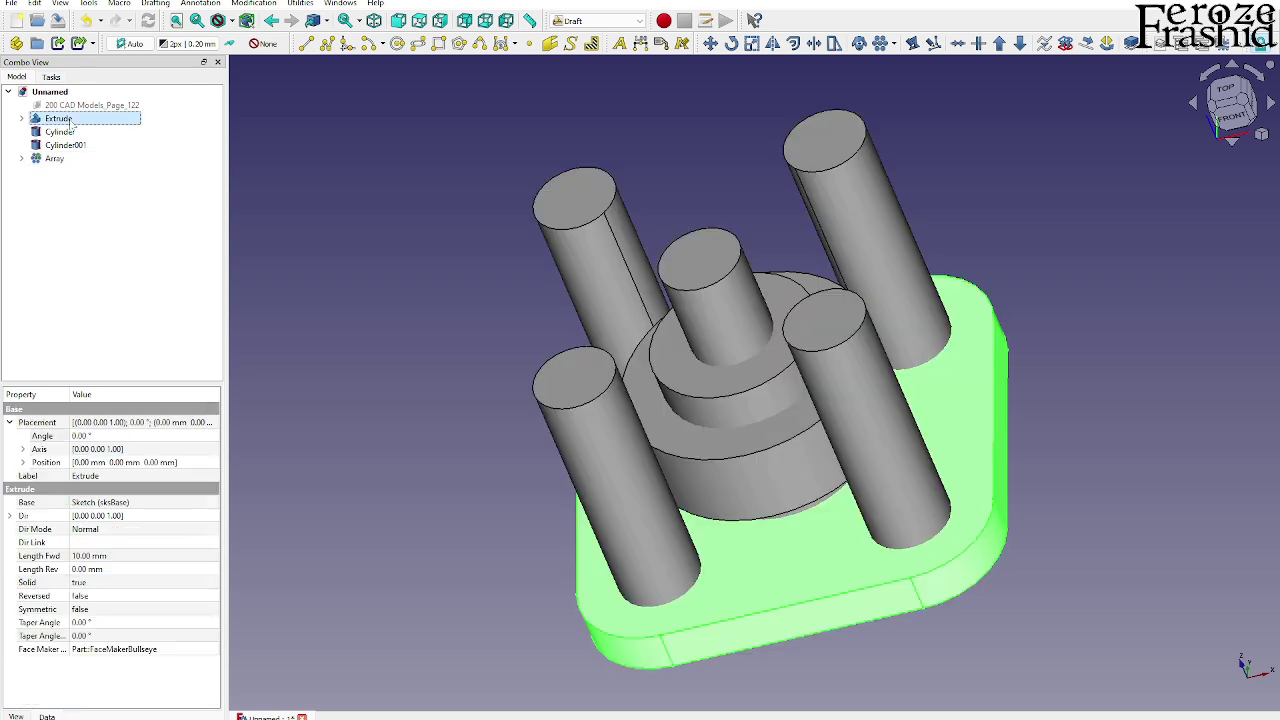
{"action": "left_click", "coordinate": [72, 132], "text": "ctrl"}
{"action": "left_click", "coordinate": [66, 145], "text": "ctrl"}
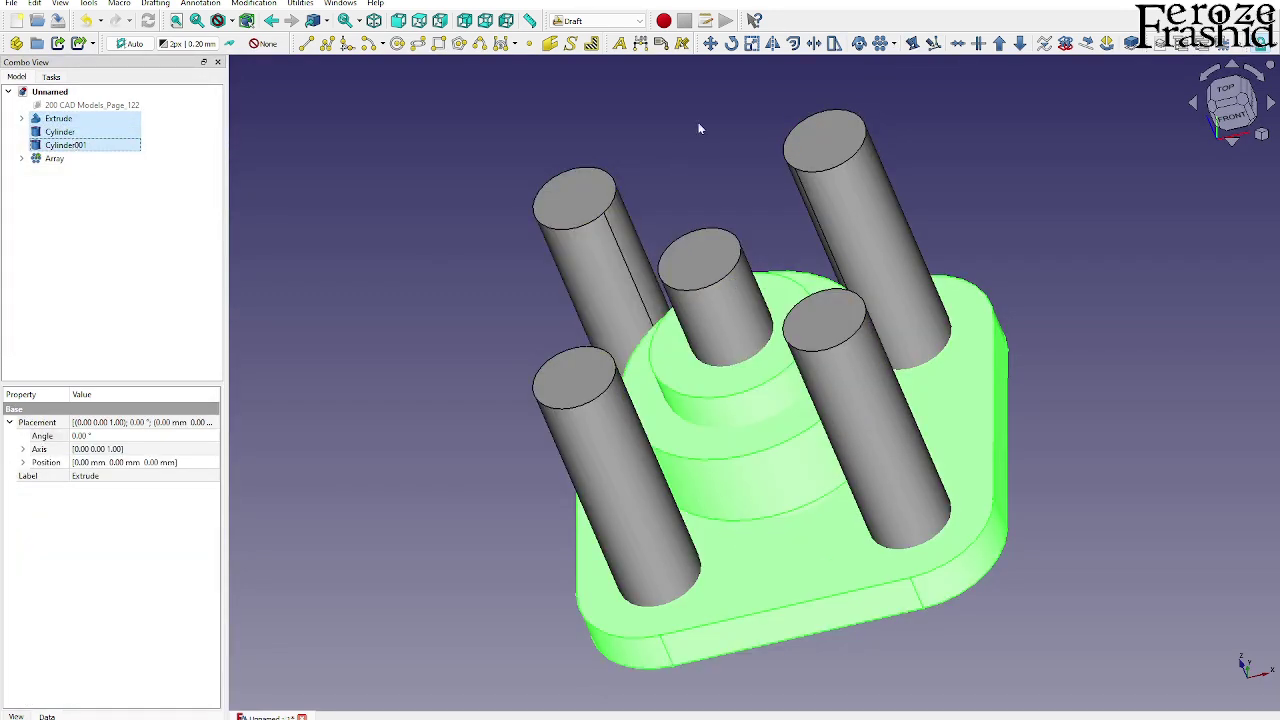
{"action": "left_click", "coordinate": [620, 20]}
{"action": "left_click", "coordinate": [590, 108]}
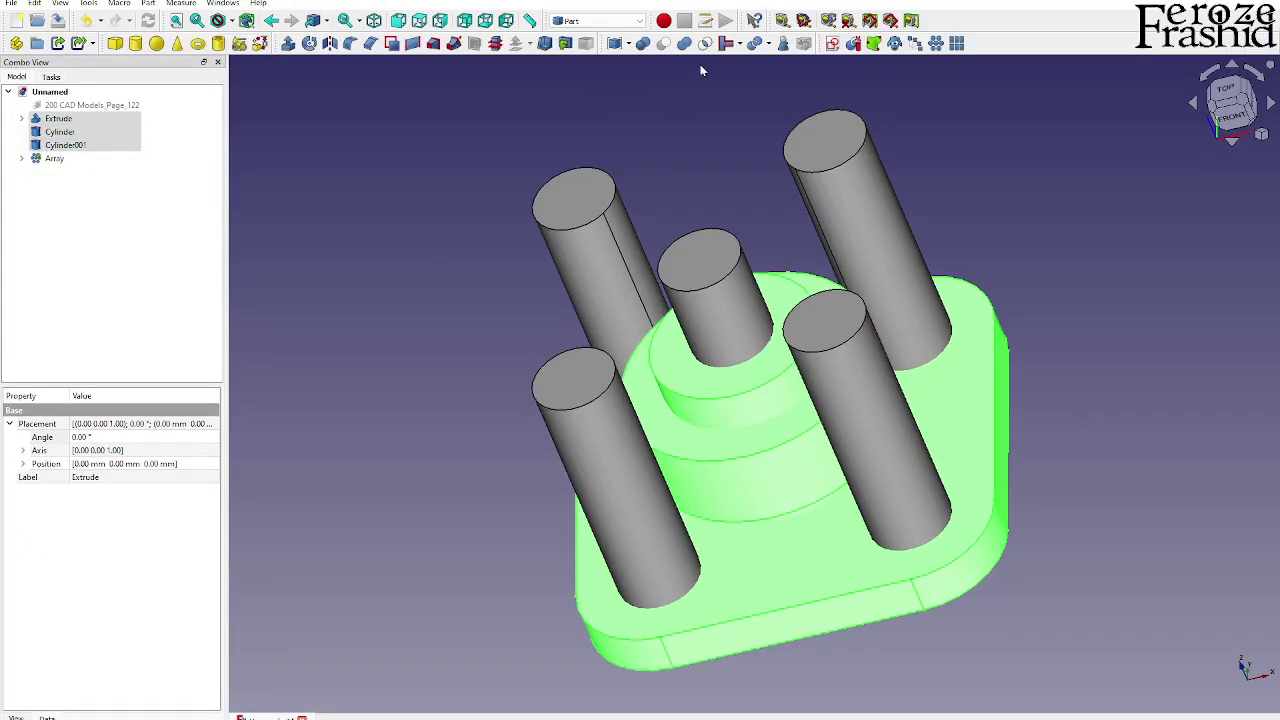
{"action": "left_click", "coordinate": [684, 43]}
- Rename the fused body as allExceptHoles and the circular array as Holes
{"action": "left_click", "coordinate": [73, 133]}
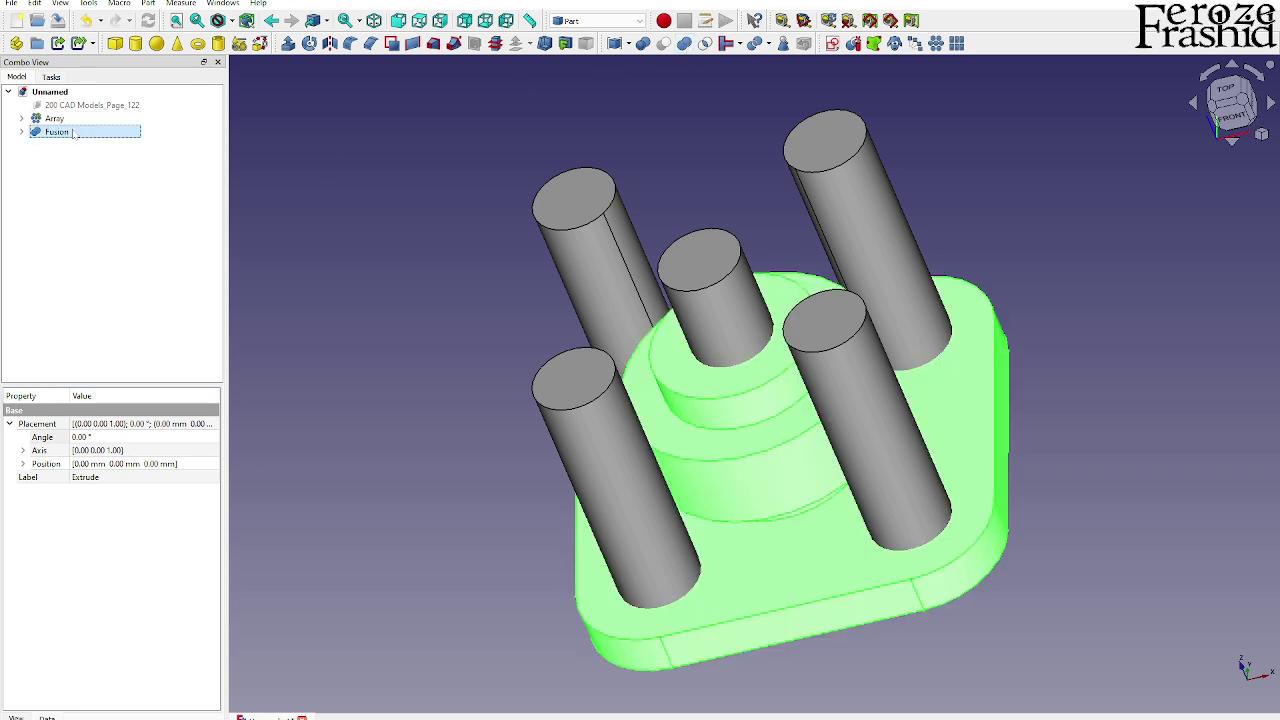
{"action": "type", "text": "allExc"}
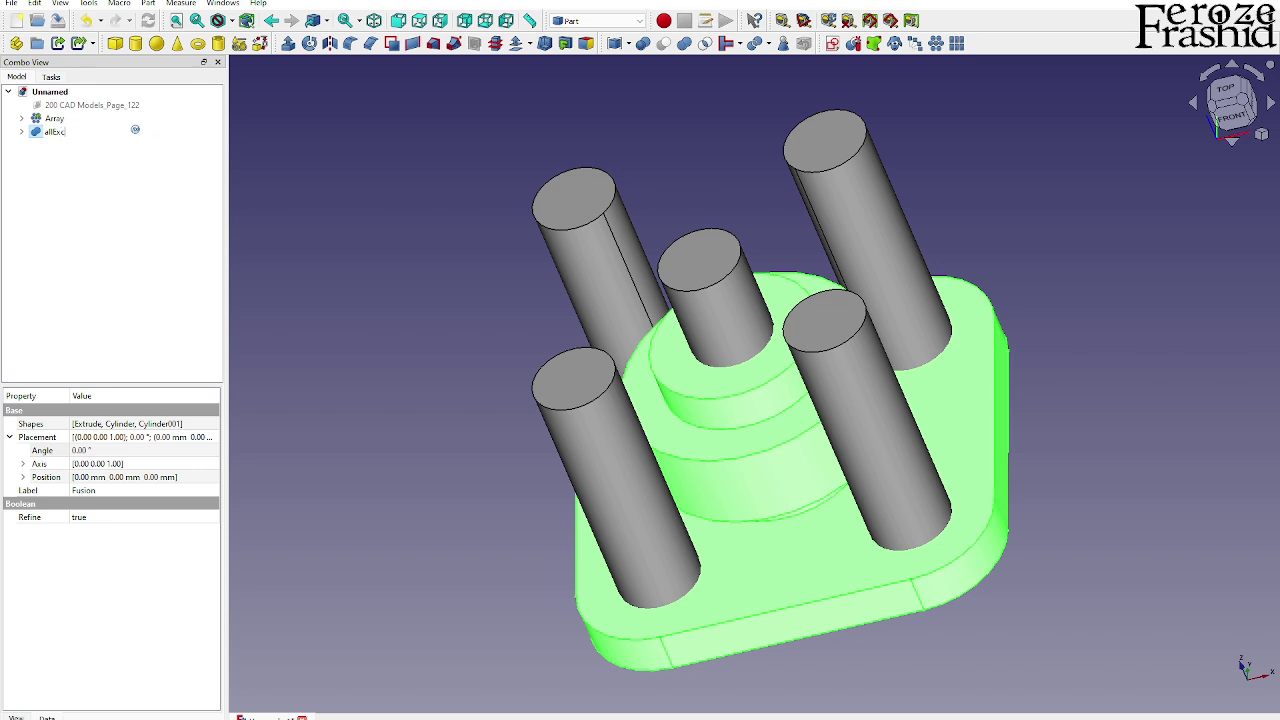
{"action": "type", "text": "eptHoles"}
{"action": "key", "text": "Return"}
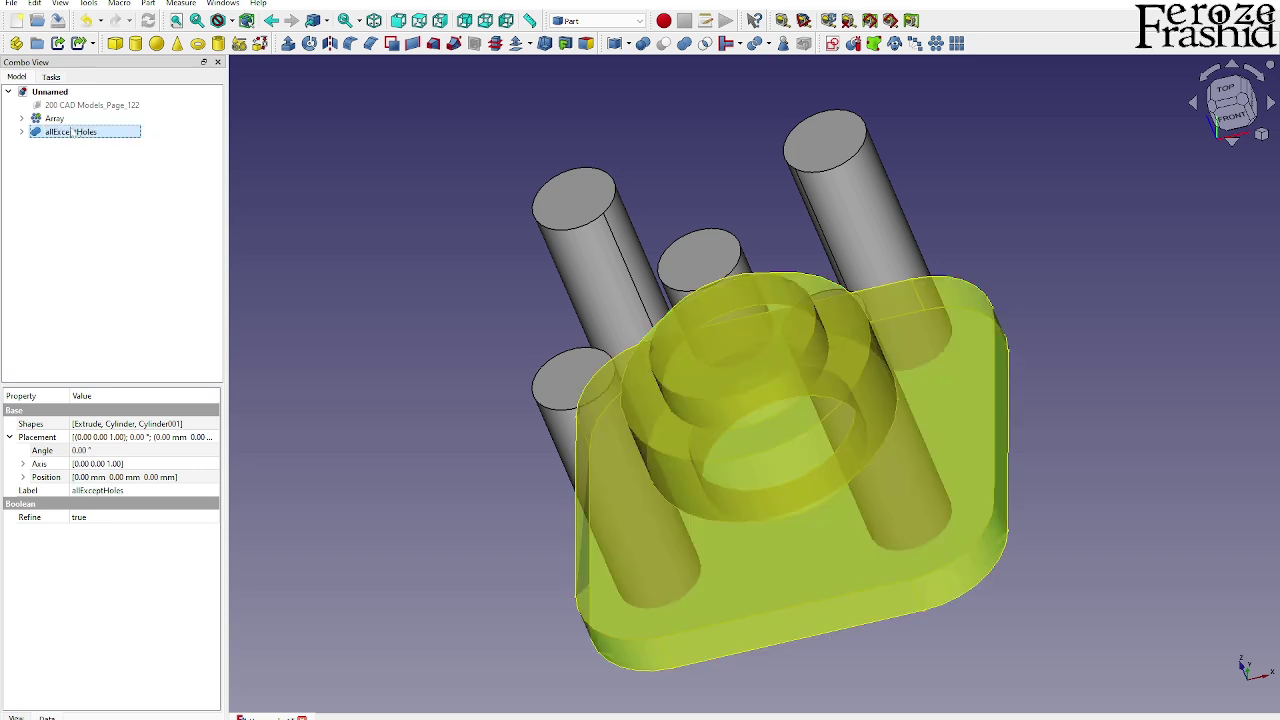
{"action": "left_click", "coordinate": [64, 120]}
{"action": "left_click", "coordinate": [67, 122]}
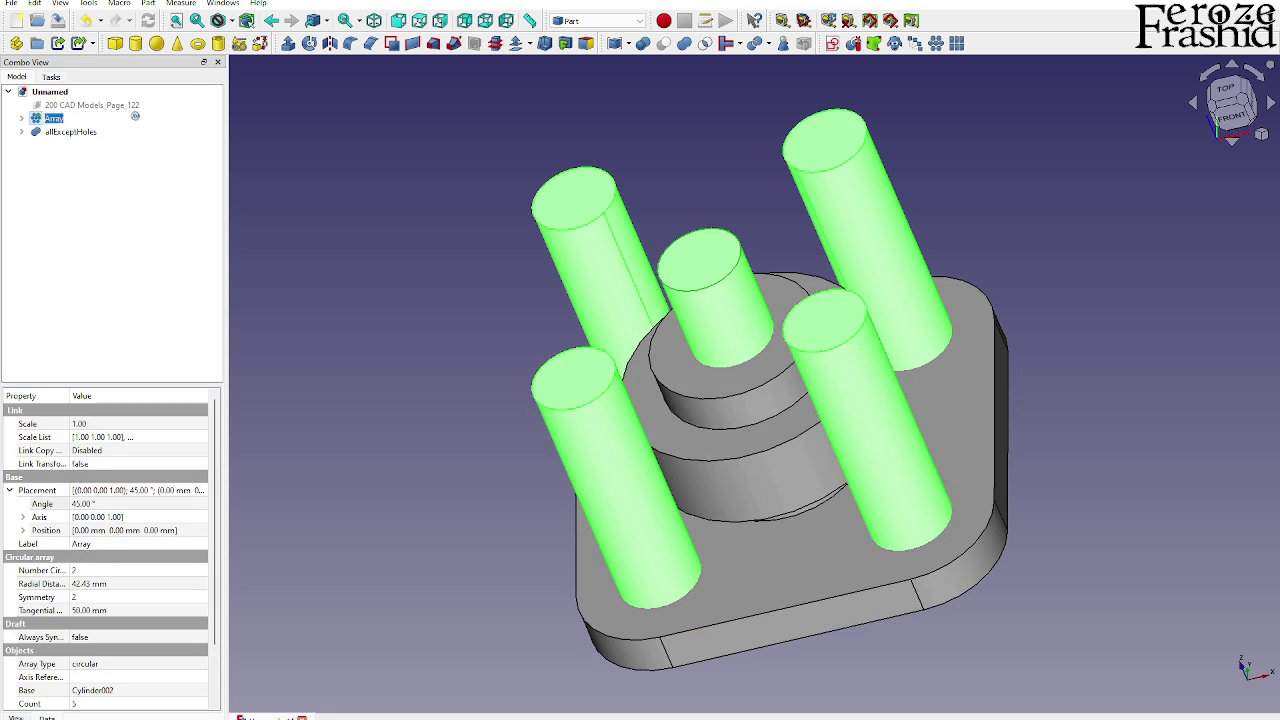
{"action": "type", "text": "Holes"}
{"action": "key", "text": "Return"}
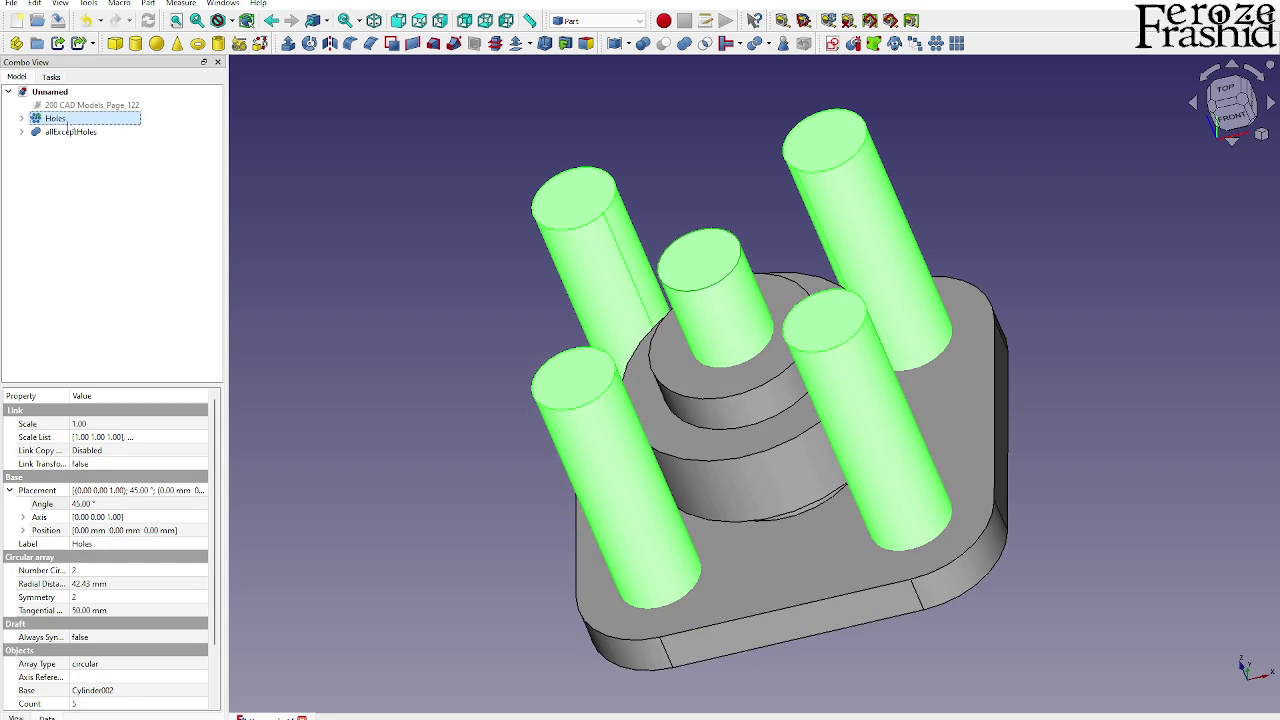
- Cut the Holes array from the allExceptHoles body
{"action": "left_click", "coordinate": [66, 131]}
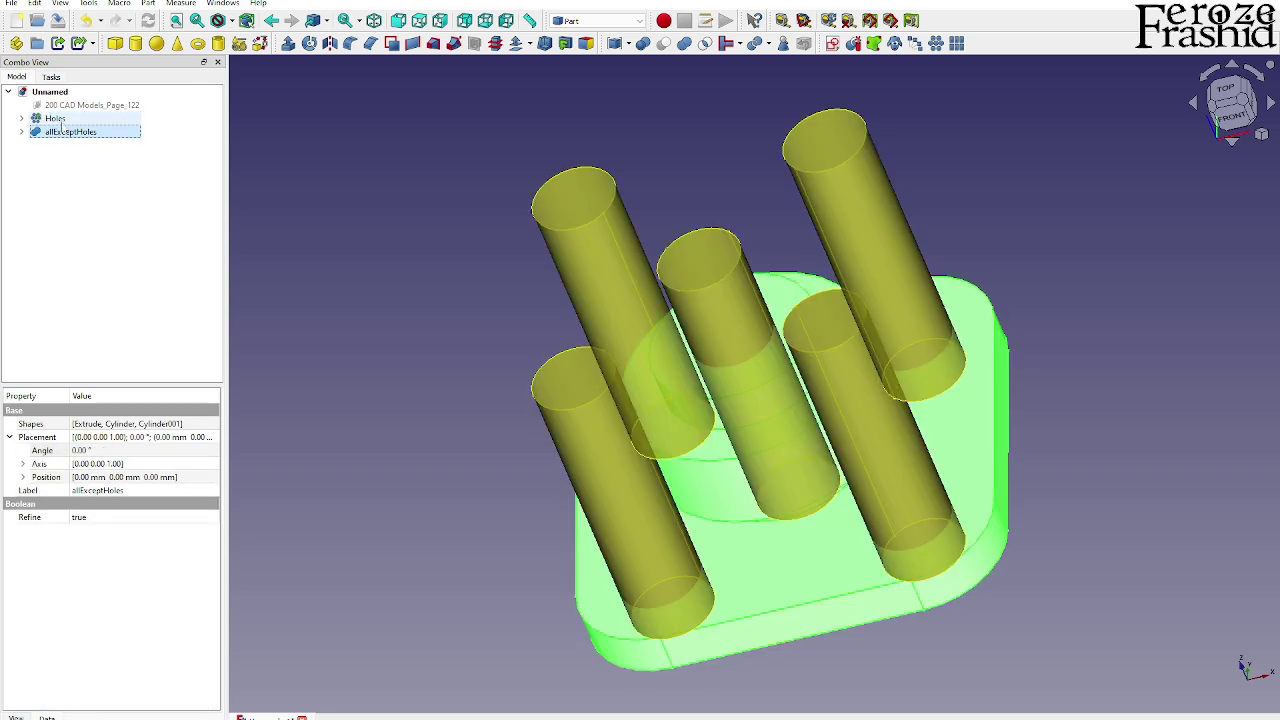
{"action": "left_click", "coordinate": [62, 122], "text": "ctrl"}
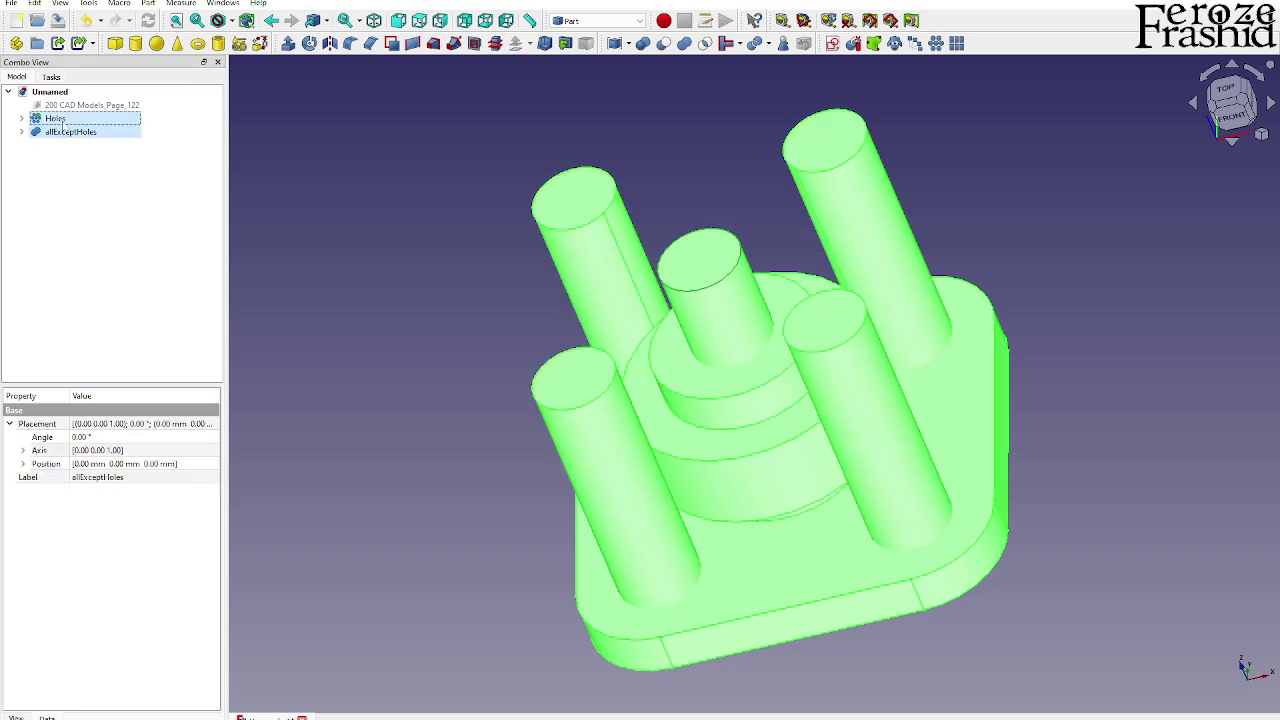
{"action": "left_click", "coordinate": [661, 47]}
- Examine the cut flanged hub and its holes in isometric, top and angled views, leaving nothing selected
{"action": "middle_click_drag", "start_coordinate": [725, 255], "coordinate": [737, 354]}
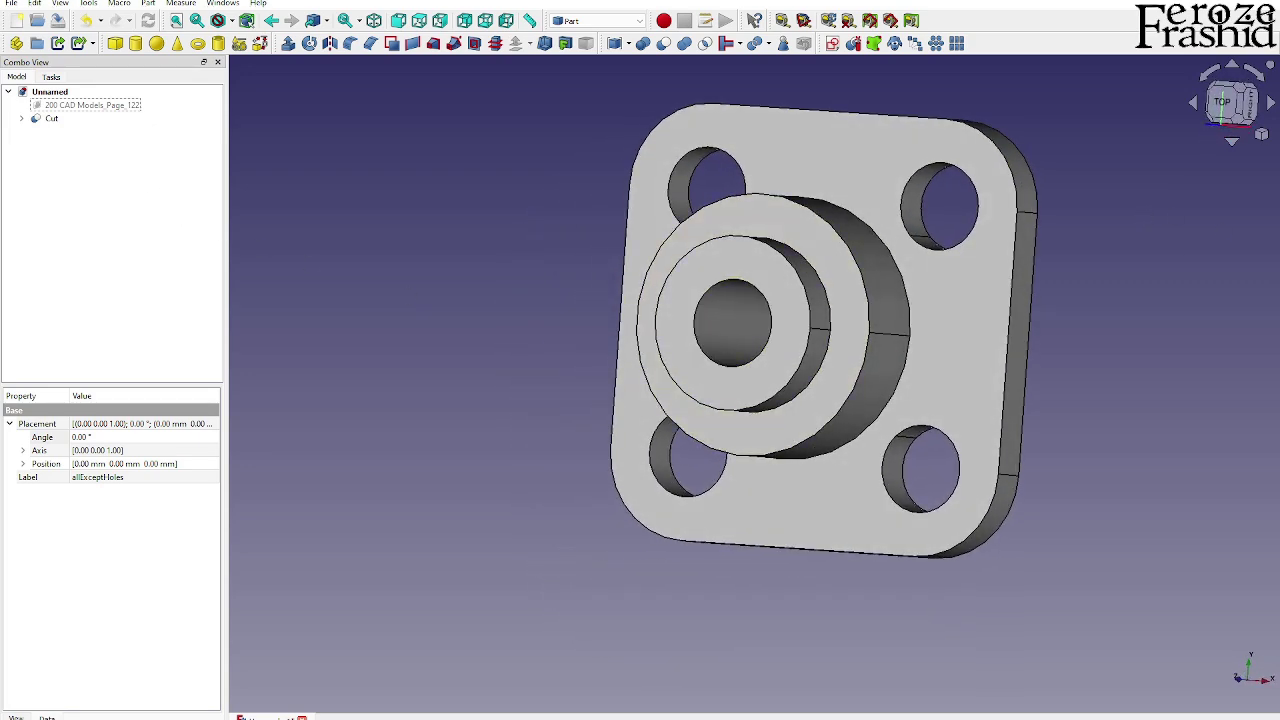
{"action": "scroll", "coordinate": [1004, 213], "scroll_direction": "up", "scroll_amount": 2}
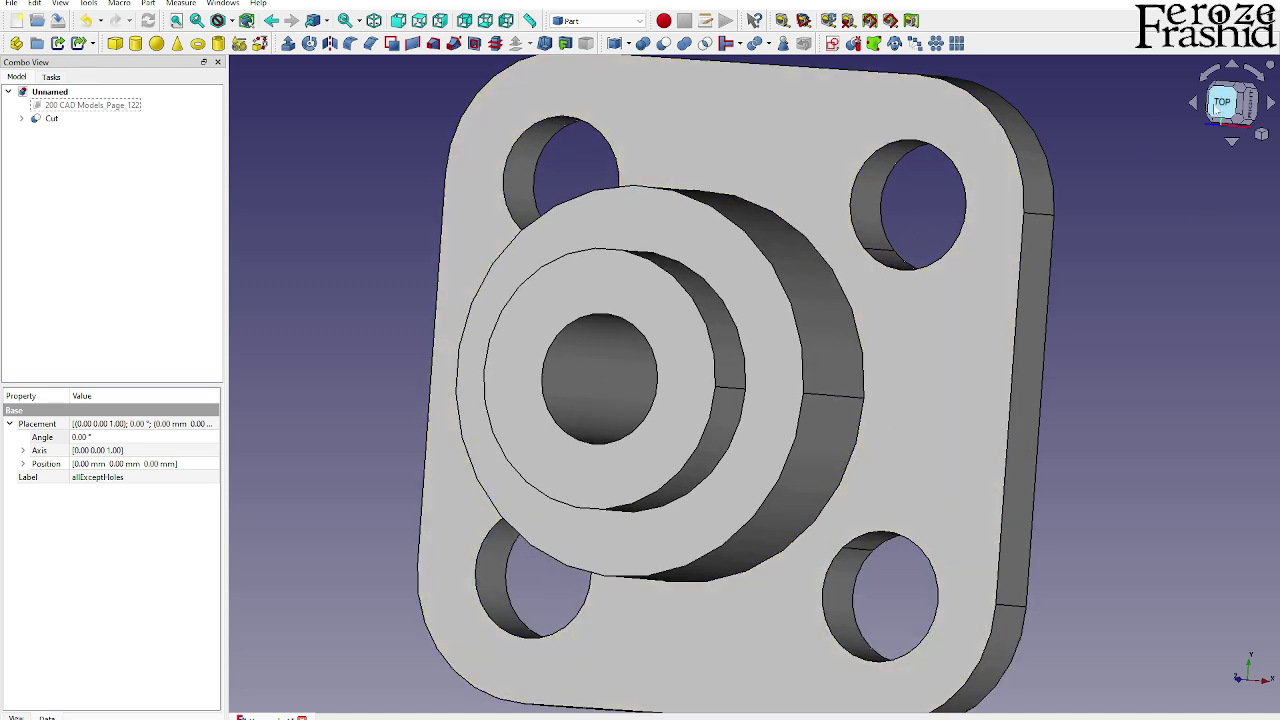
{"action": "left_click", "coordinate": [1219, 117]}
{"action": "left_click", "coordinate": [1217, 118]}
{"action": "key", "text": "v"}
{"action": "key", "text": "f"}
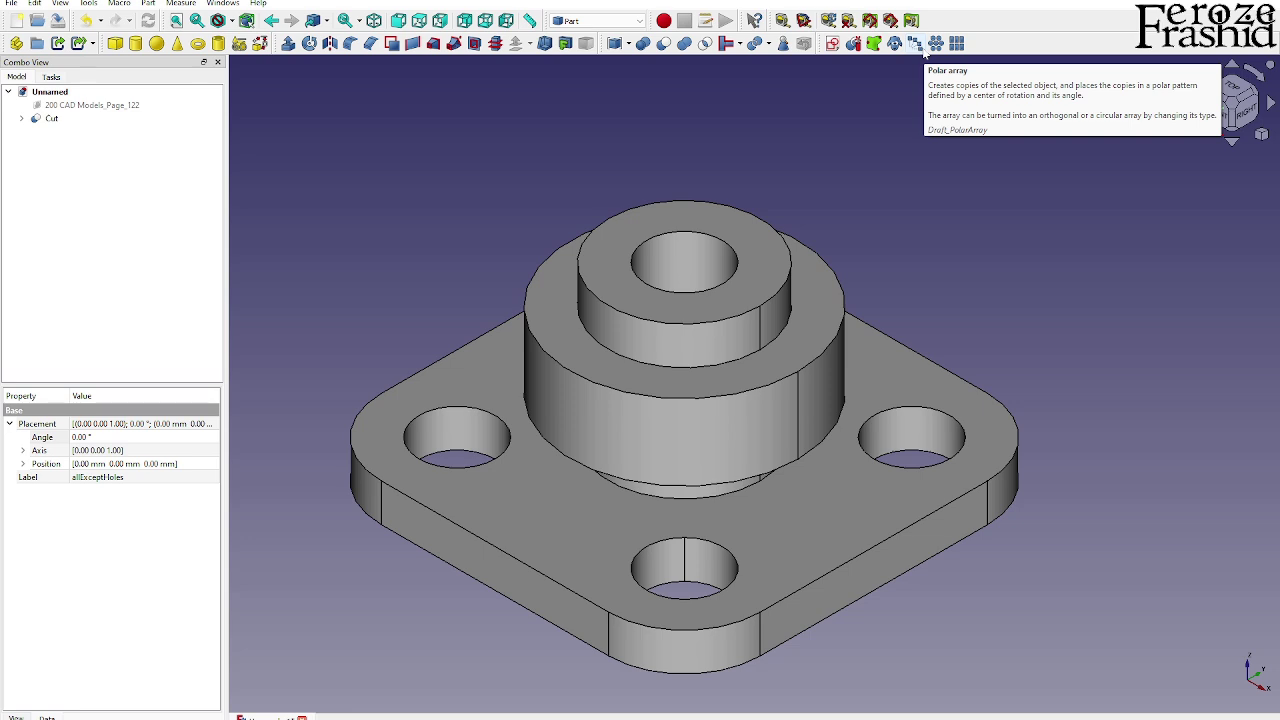
{"action": "middle_click_drag", "start_coordinate": [604, 354], "coordinate": [808, 378]}
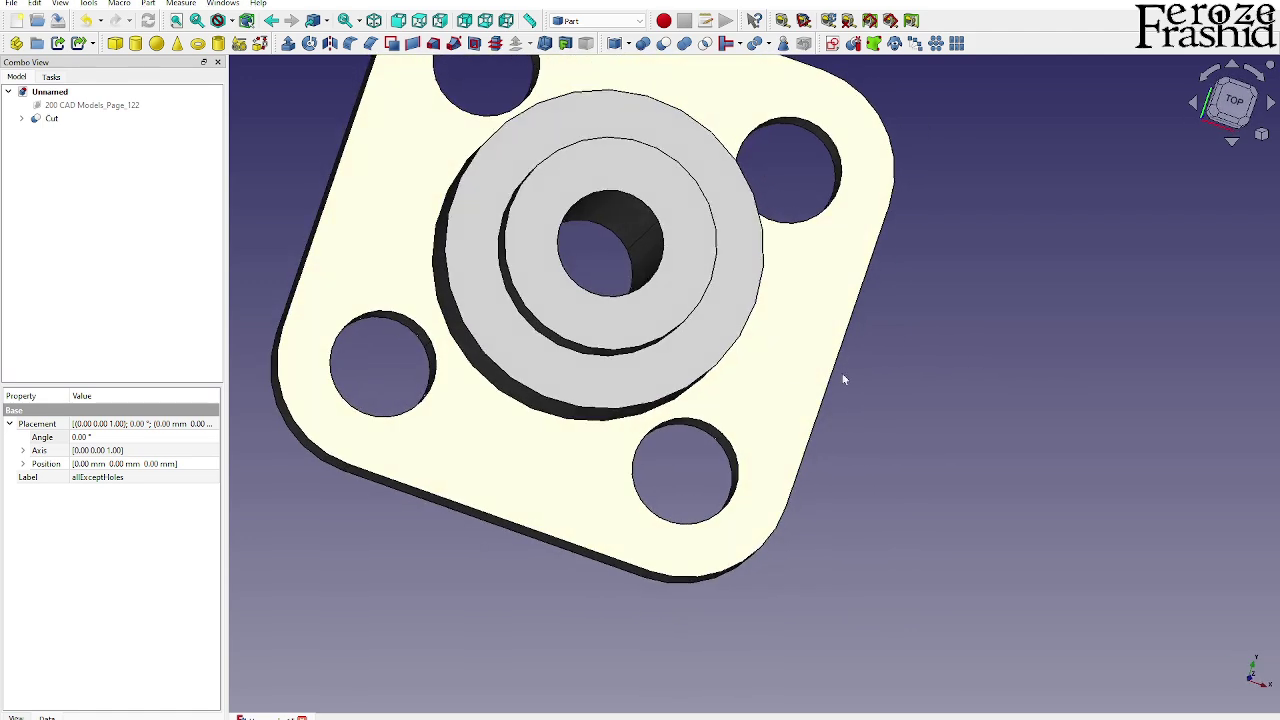
{"action": "left_click", "coordinate": [1227, 102]}
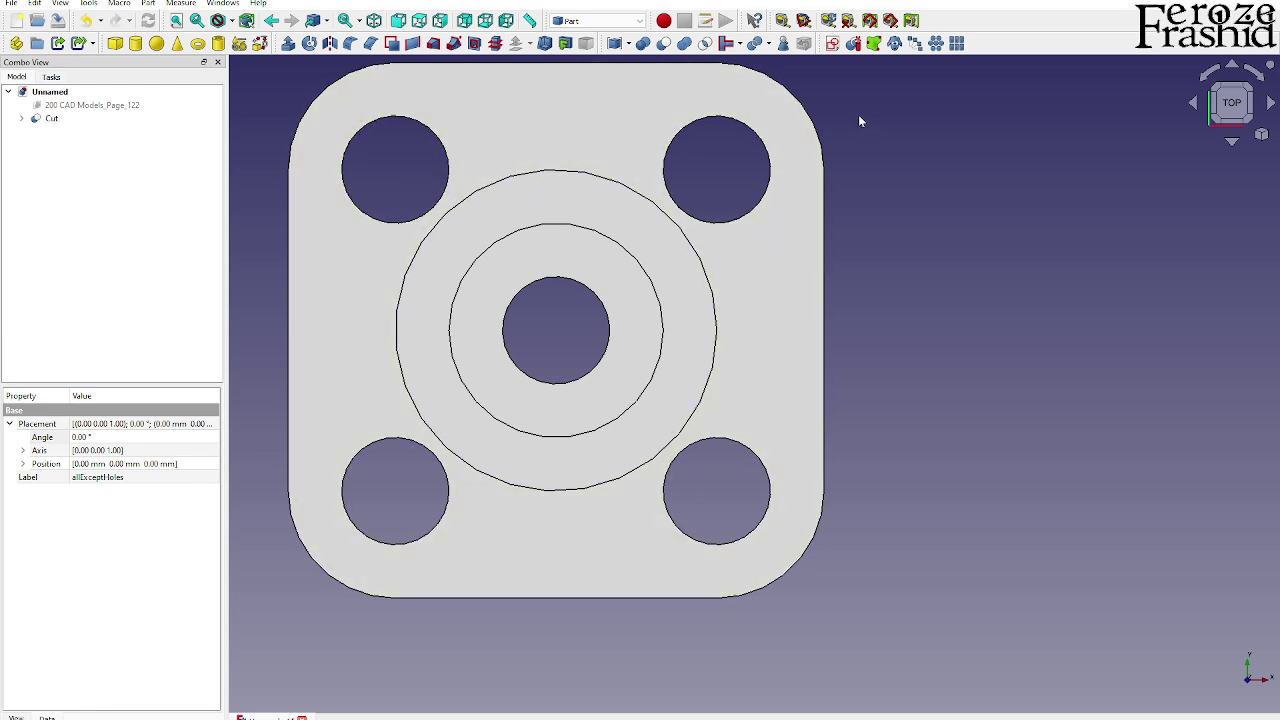
{"action": "middle_click_drag", "start_coordinate": [760, 508], "coordinate": [476, 376]}
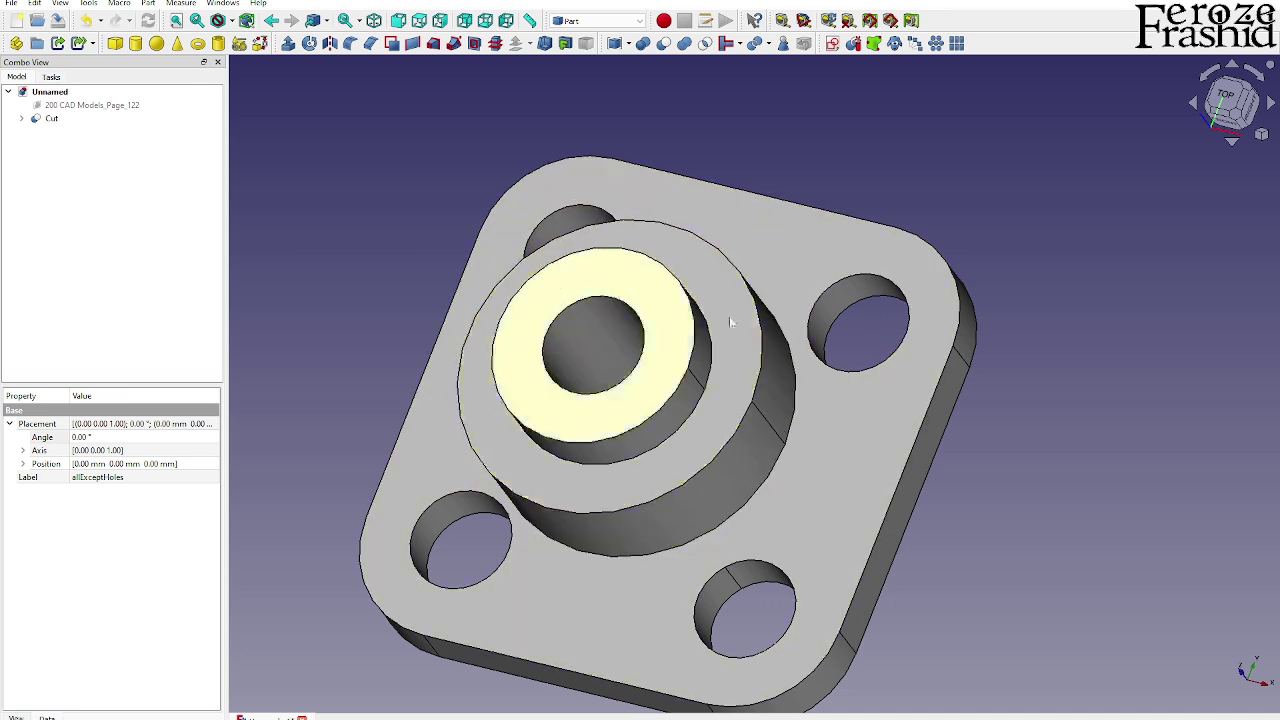
{"action": "scroll", "coordinate": [772, 312], "scroll_direction": "down", "scroll_amount": 1}
{"action": "scroll", "coordinate": [763, 466], "scroll_direction": "up", "scroll_amount": 1}
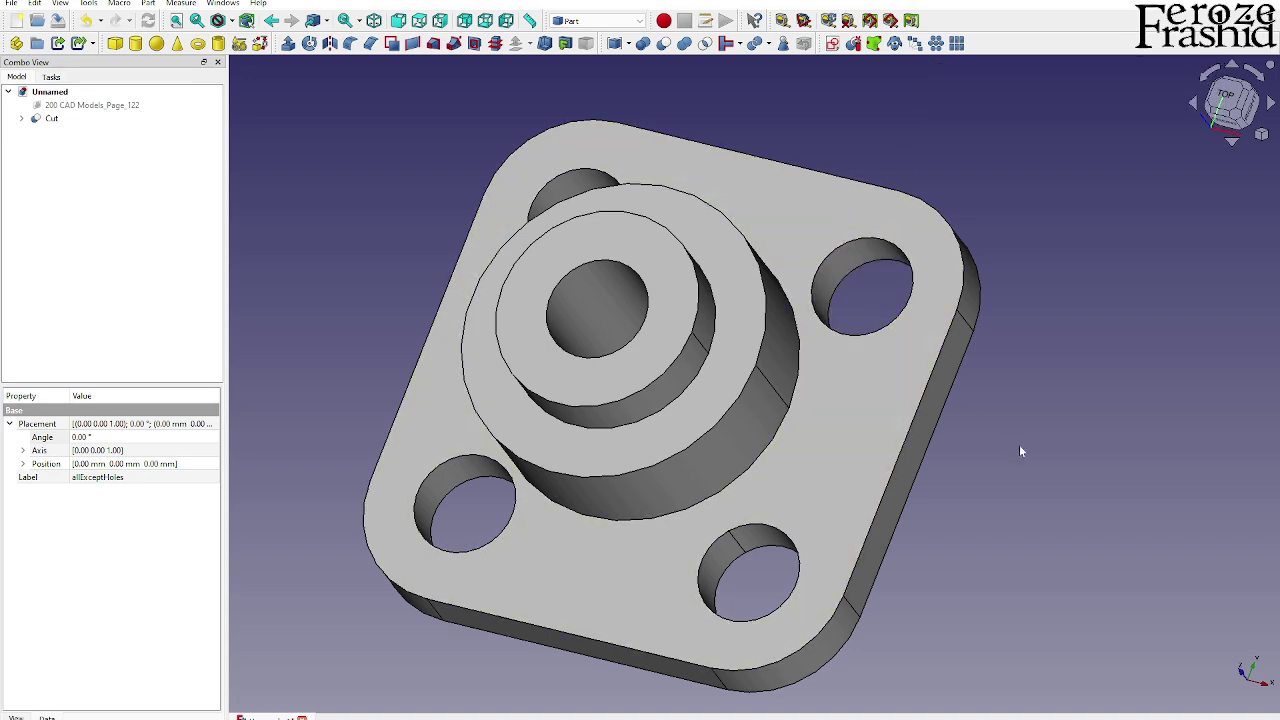
{"action": "mouse_move", "coordinate": [817, 718]}
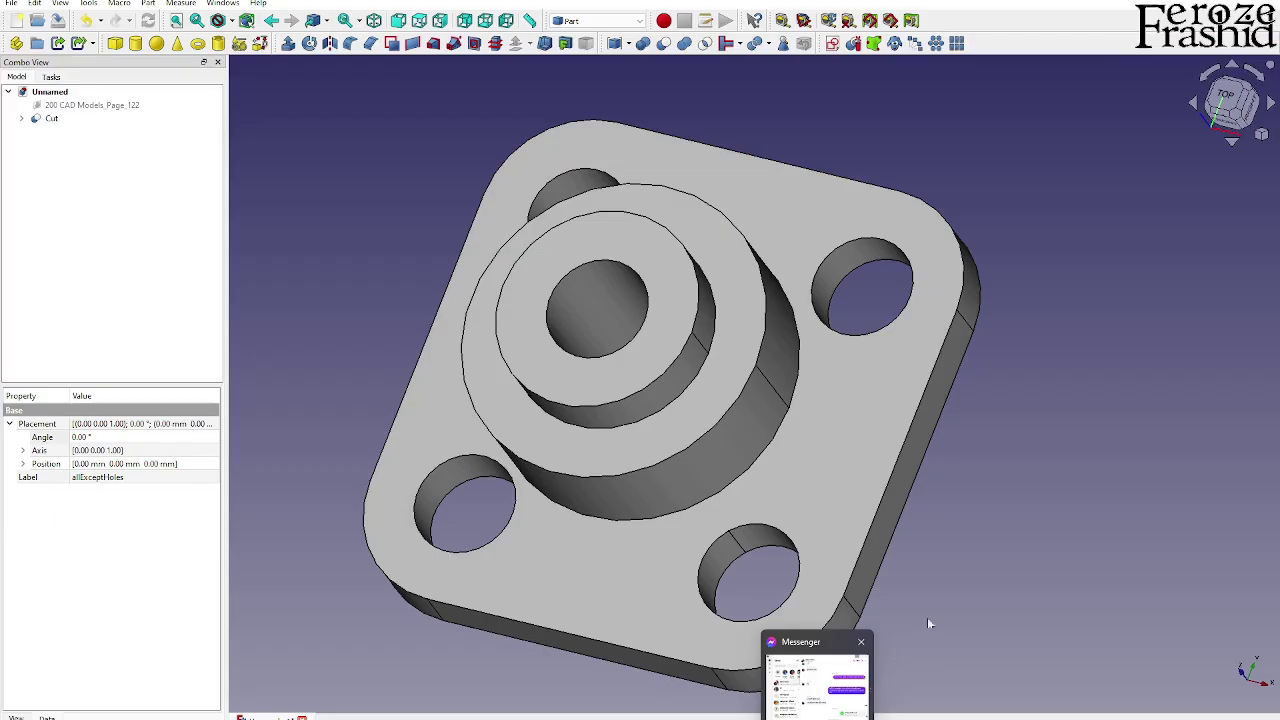
{"action": "left_click", "coordinate": [1014, 529]}
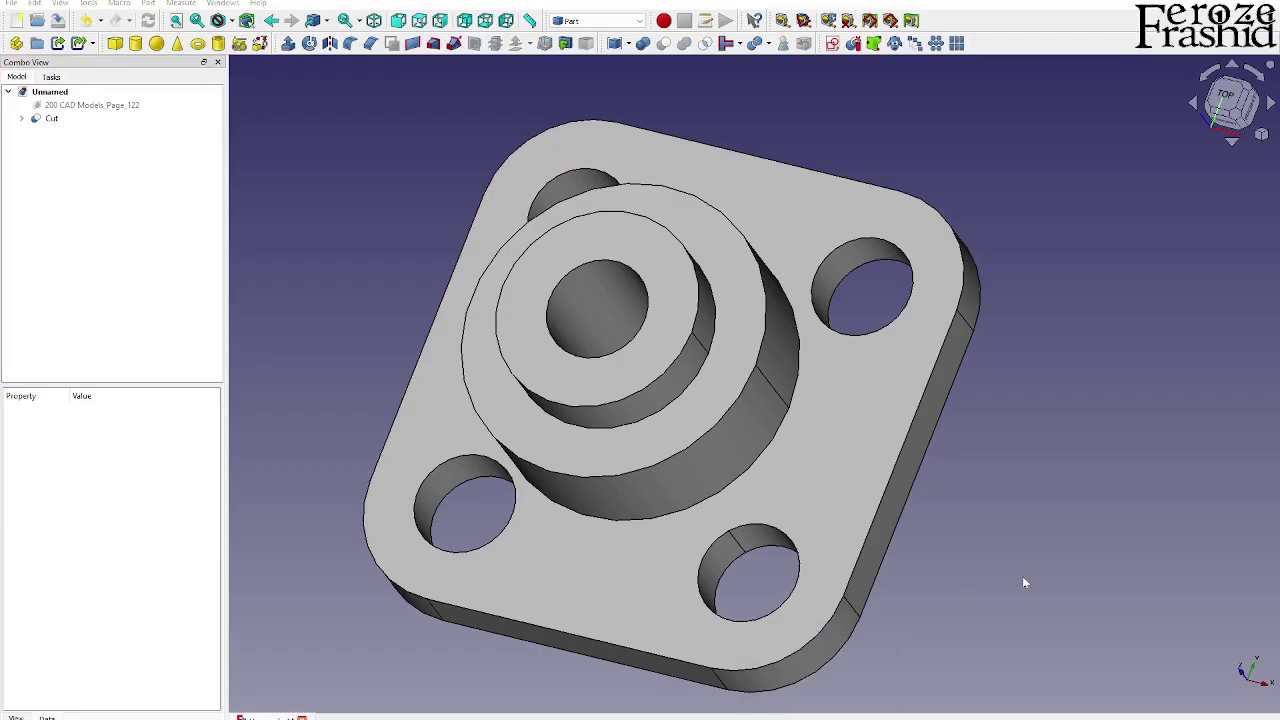